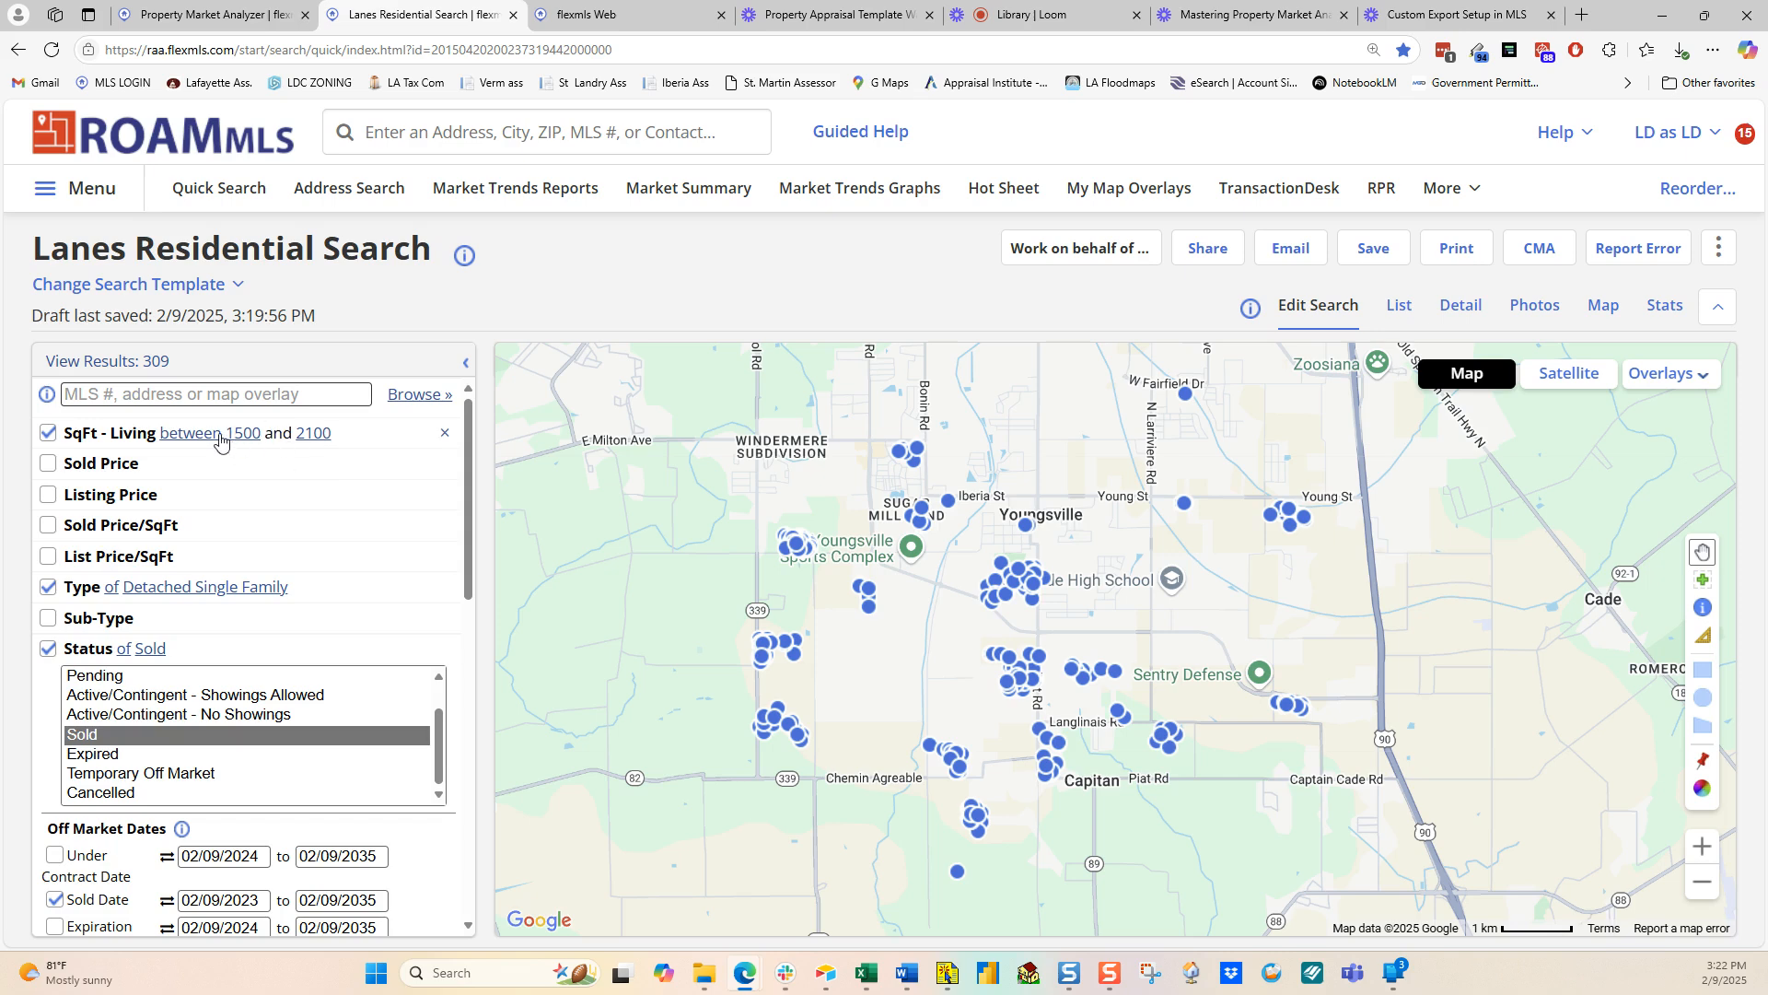
Step: Show the search results in List view and open the Export page from the More menu
{"action": "scroll", "coordinate": [238, 539], "scroll_direction": "down", "scroll_amount": 1}
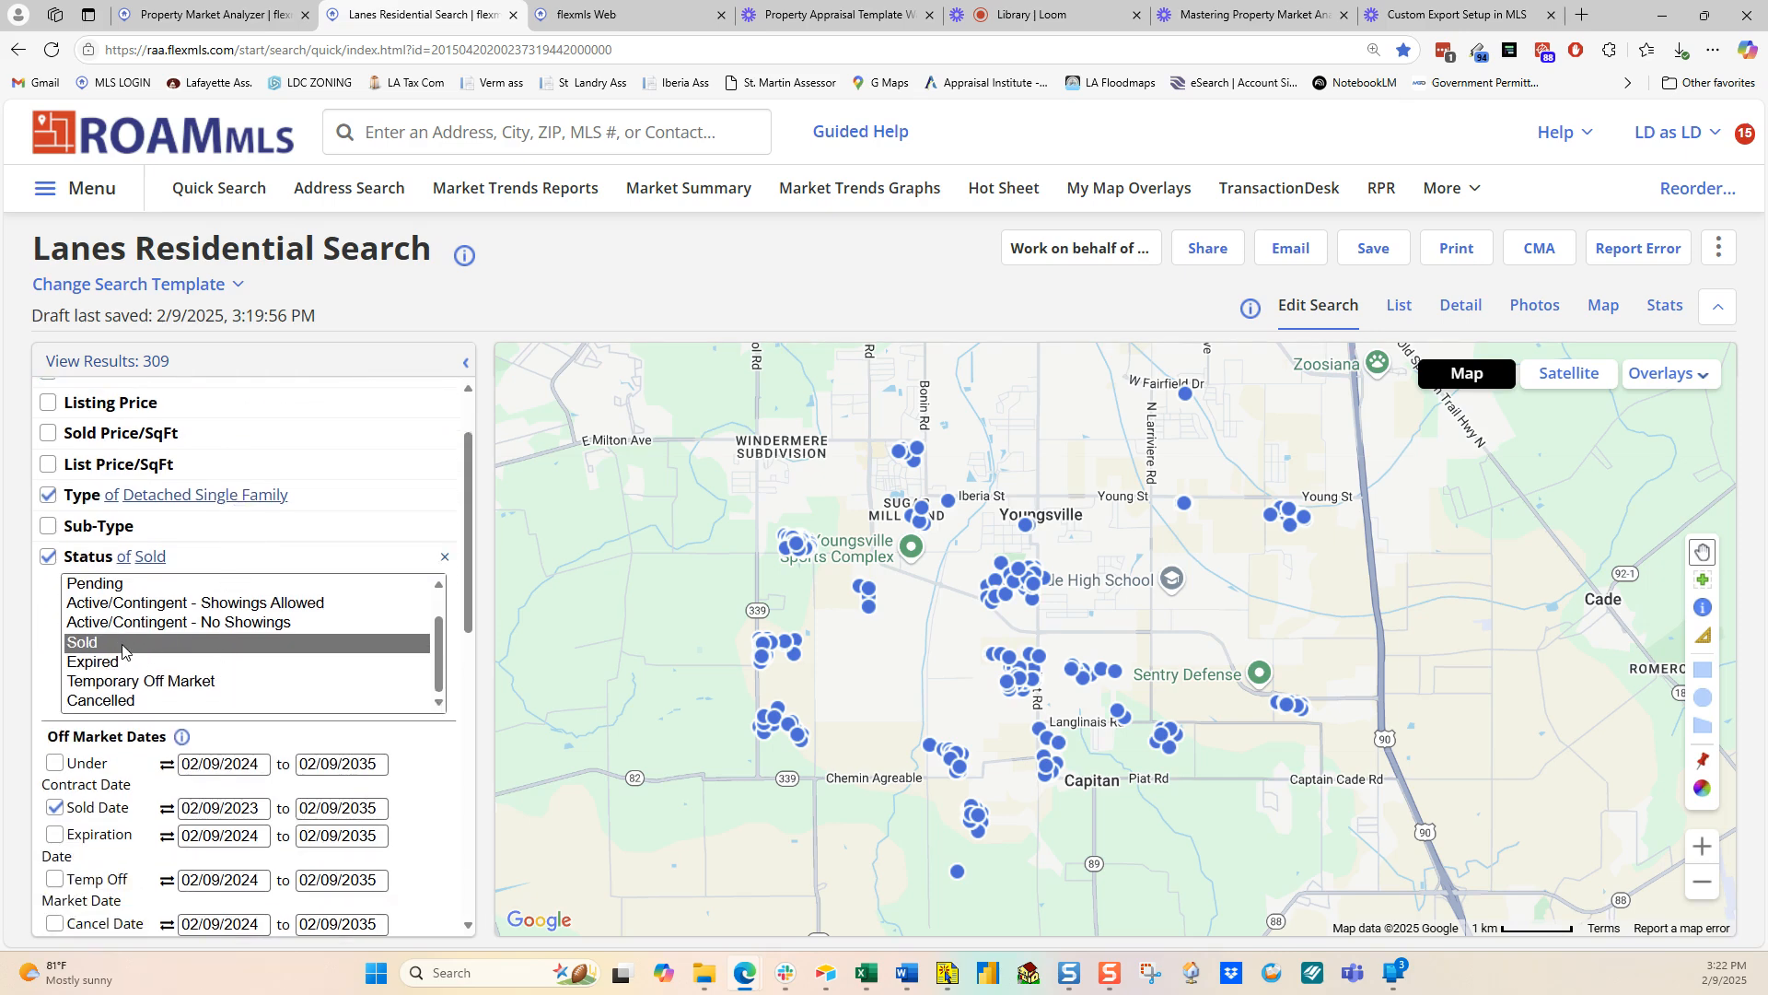
{"action": "scroll", "coordinate": [230, 755], "scroll_direction": "down", "scroll_amount": 1}
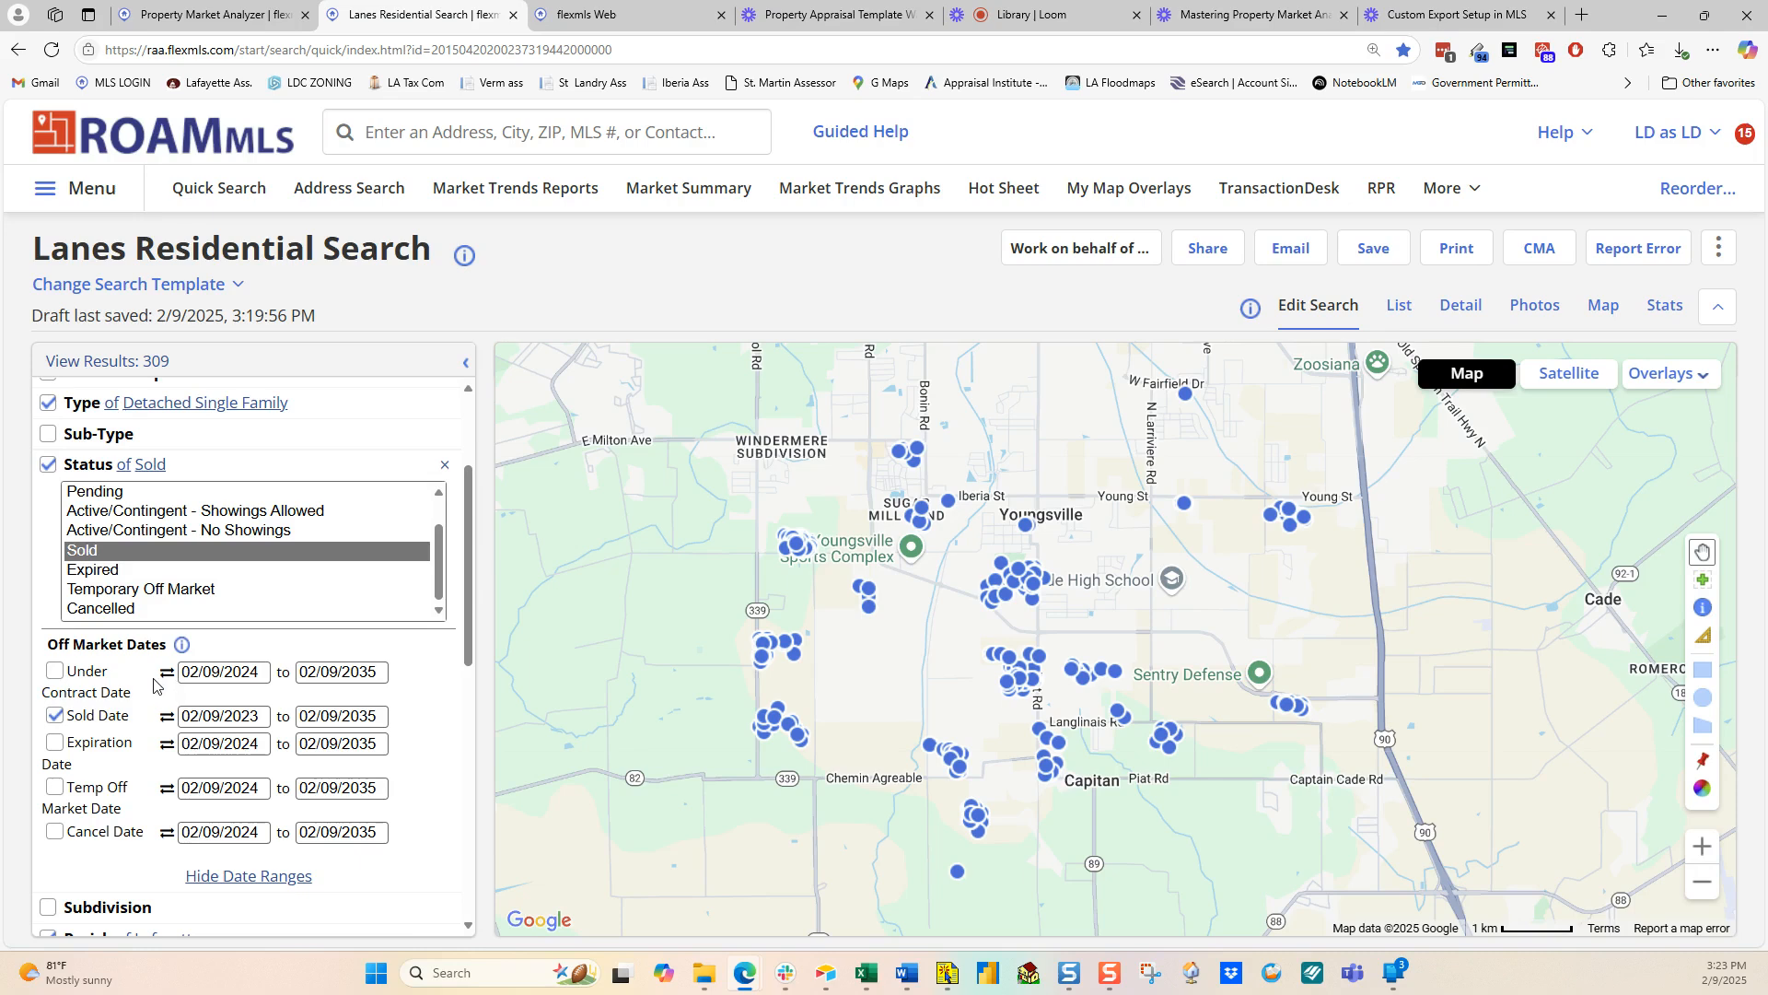
{"action": "scroll", "coordinate": [153, 683], "scroll_direction": "down", "scroll_amount": 4}
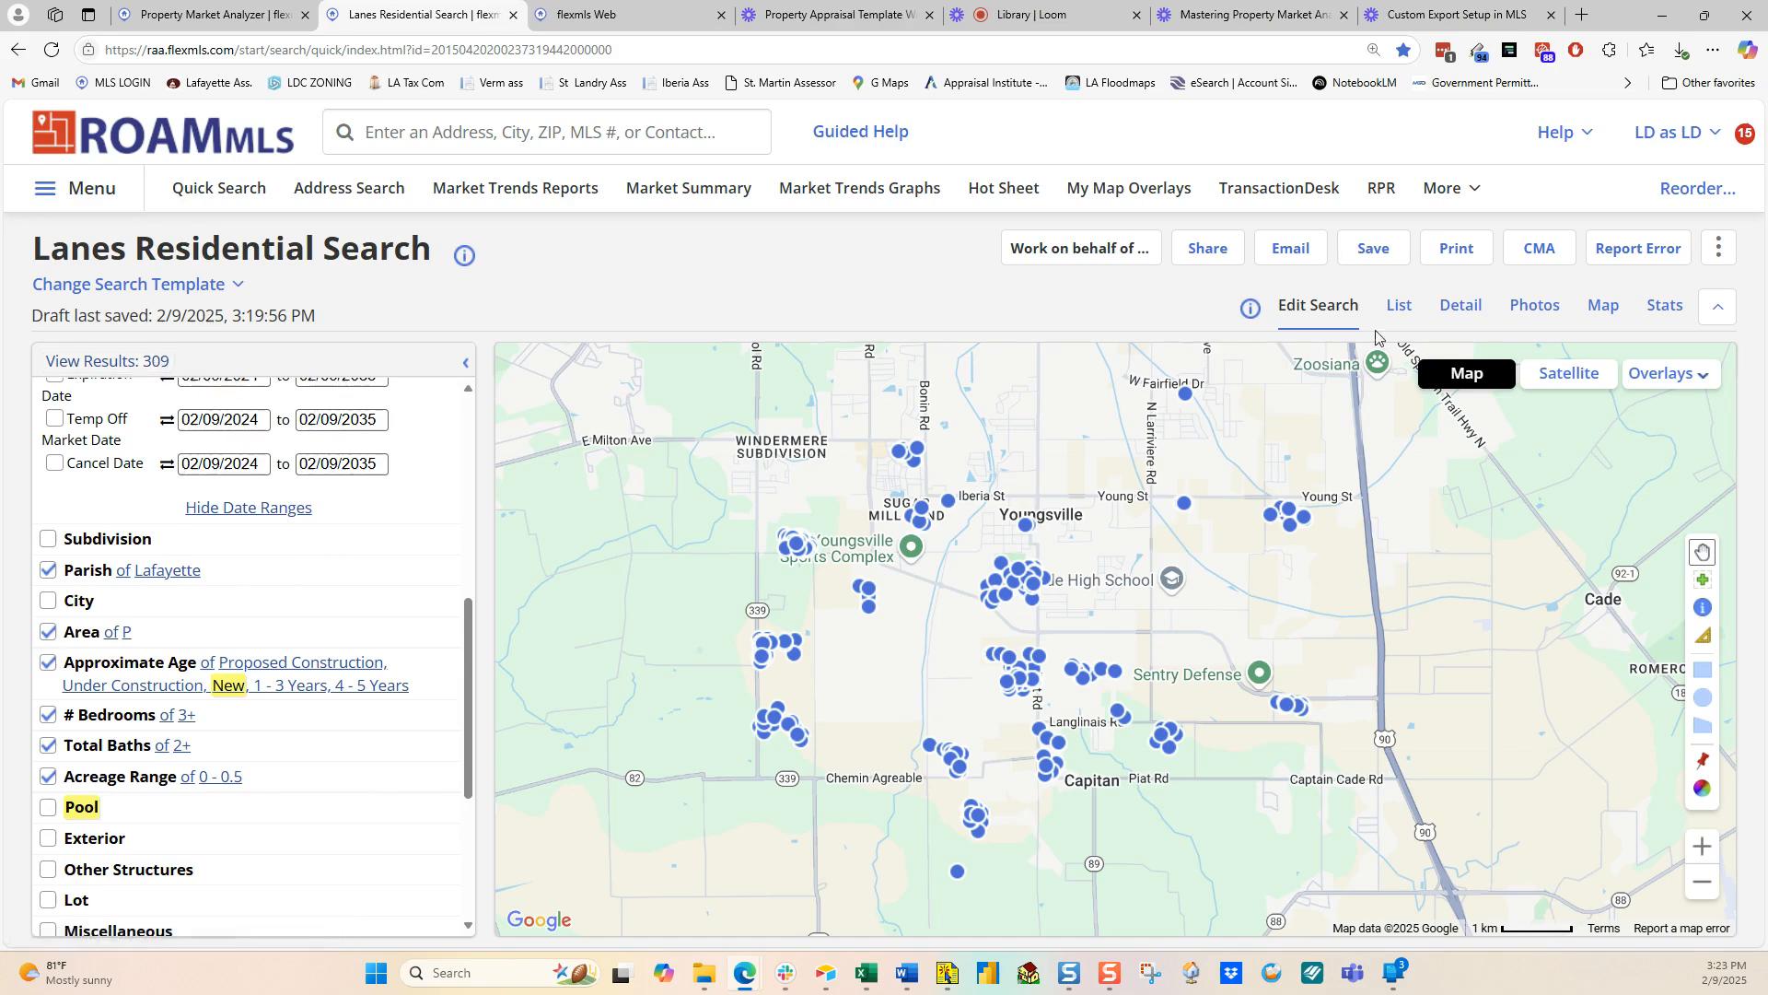
{"action": "left_click", "coordinate": [1399, 307]}
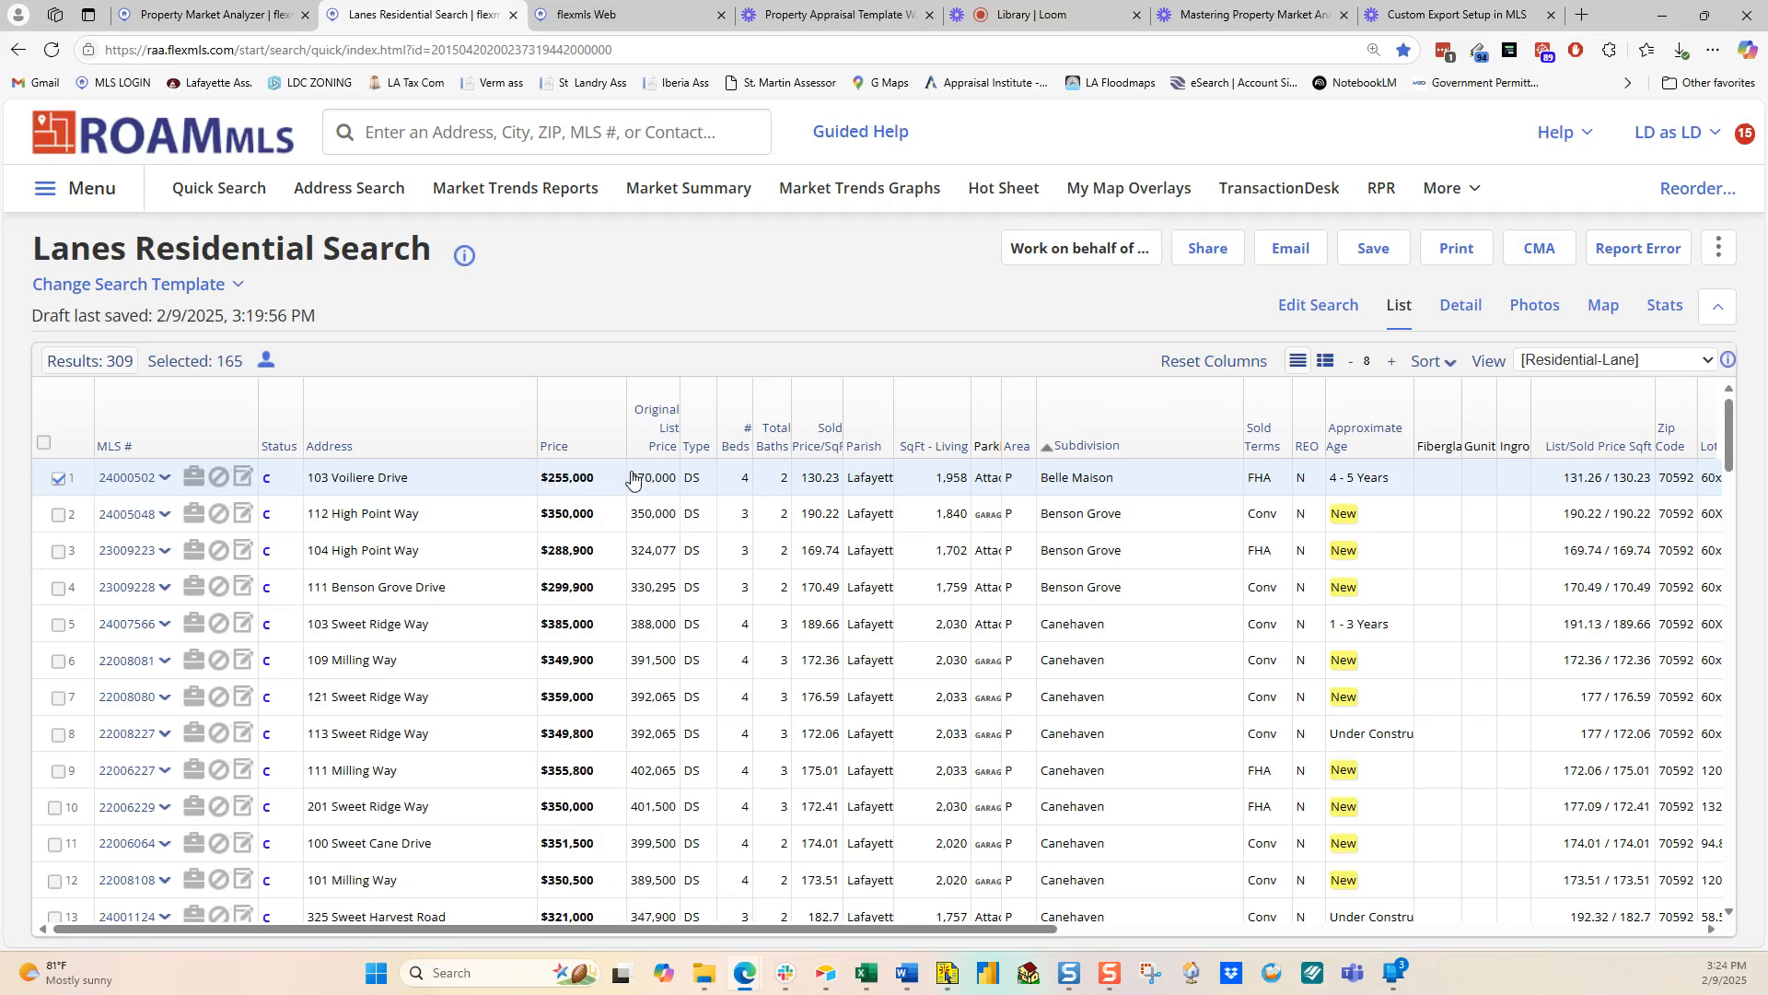
{"action": "left_click", "coordinate": [1719, 250]}
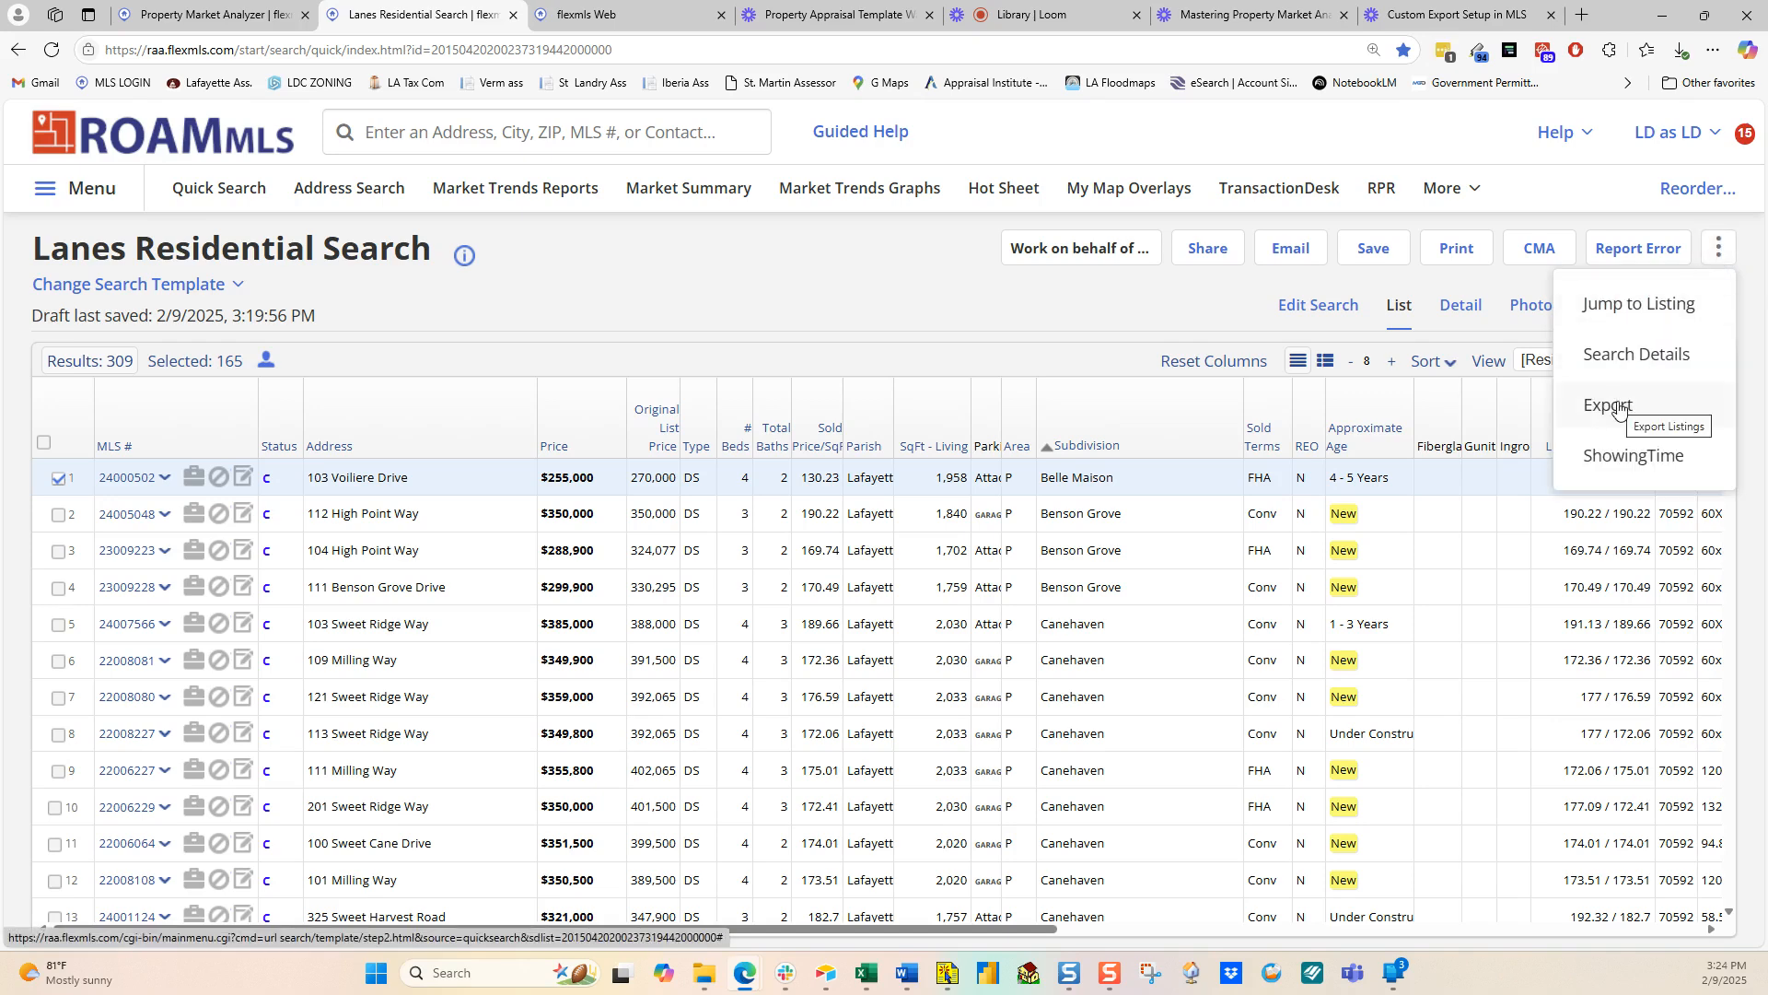
{"action": "left_click", "coordinate": [1619, 409]}
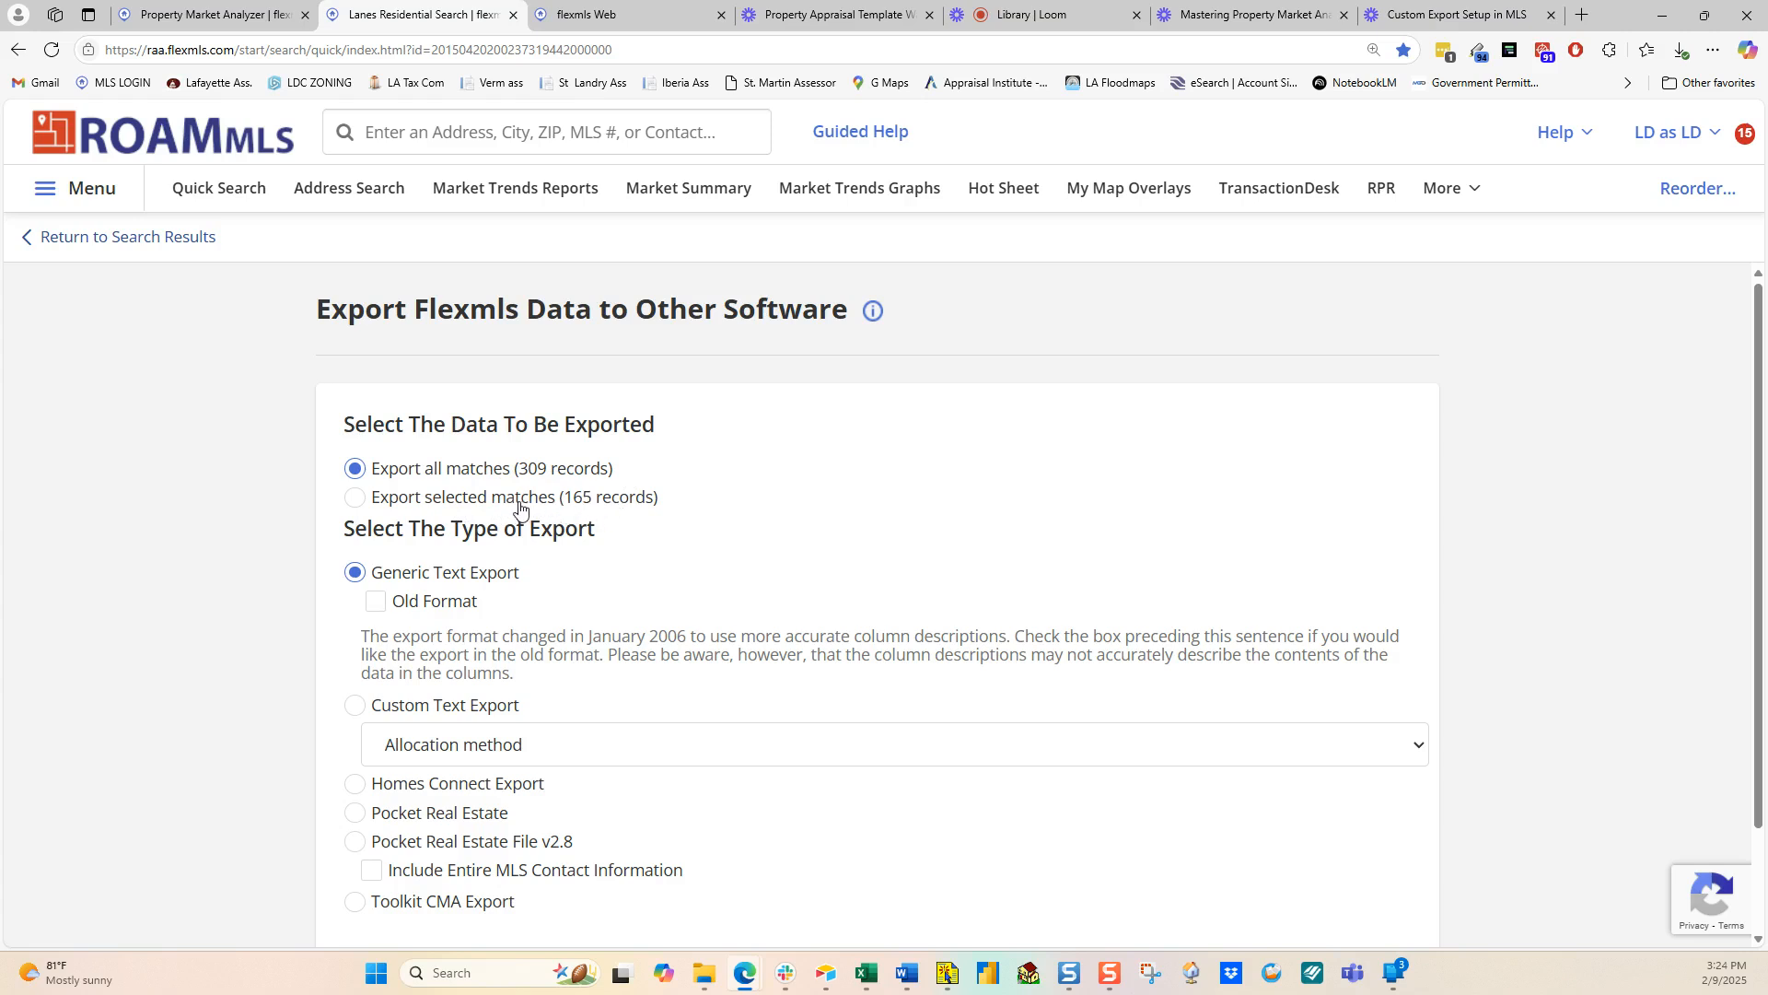
Step: Export the 165 selected matches as a Custom Text Export using the Market Analyzer preset
{"action": "left_click", "coordinate": [360, 503]}
{"action": "left_click", "coordinate": [357, 707]}
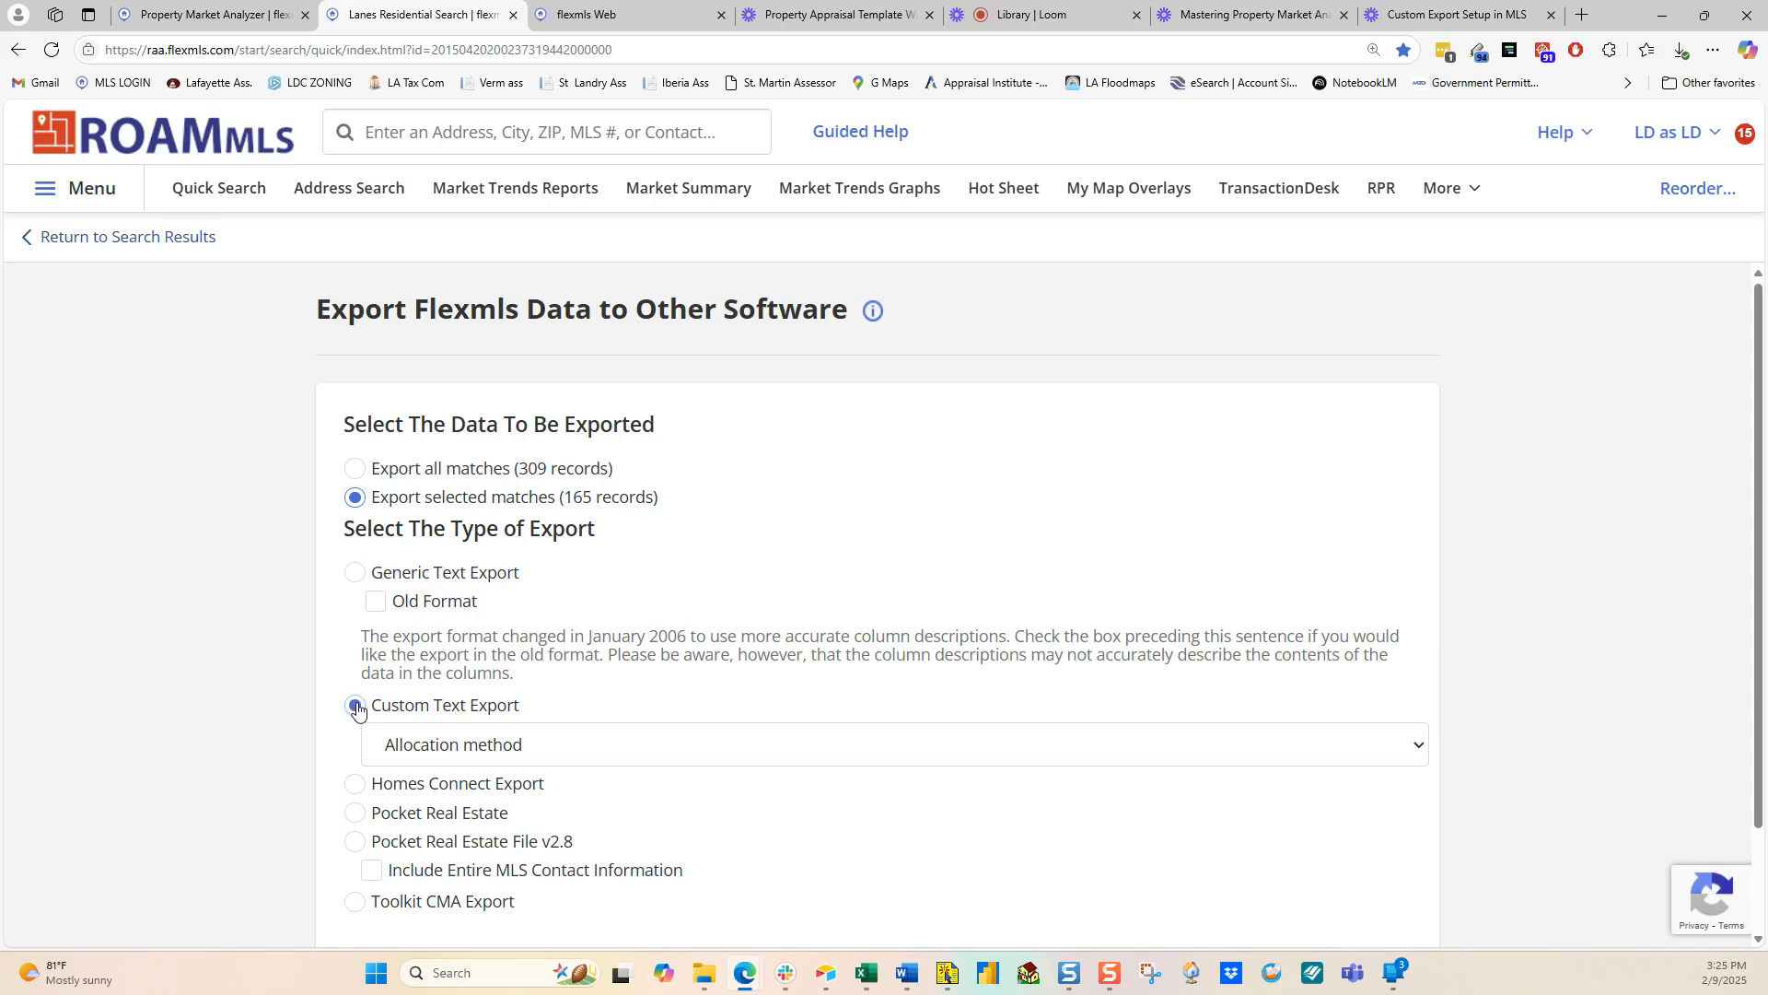
{"action": "left_click", "coordinate": [528, 746]}
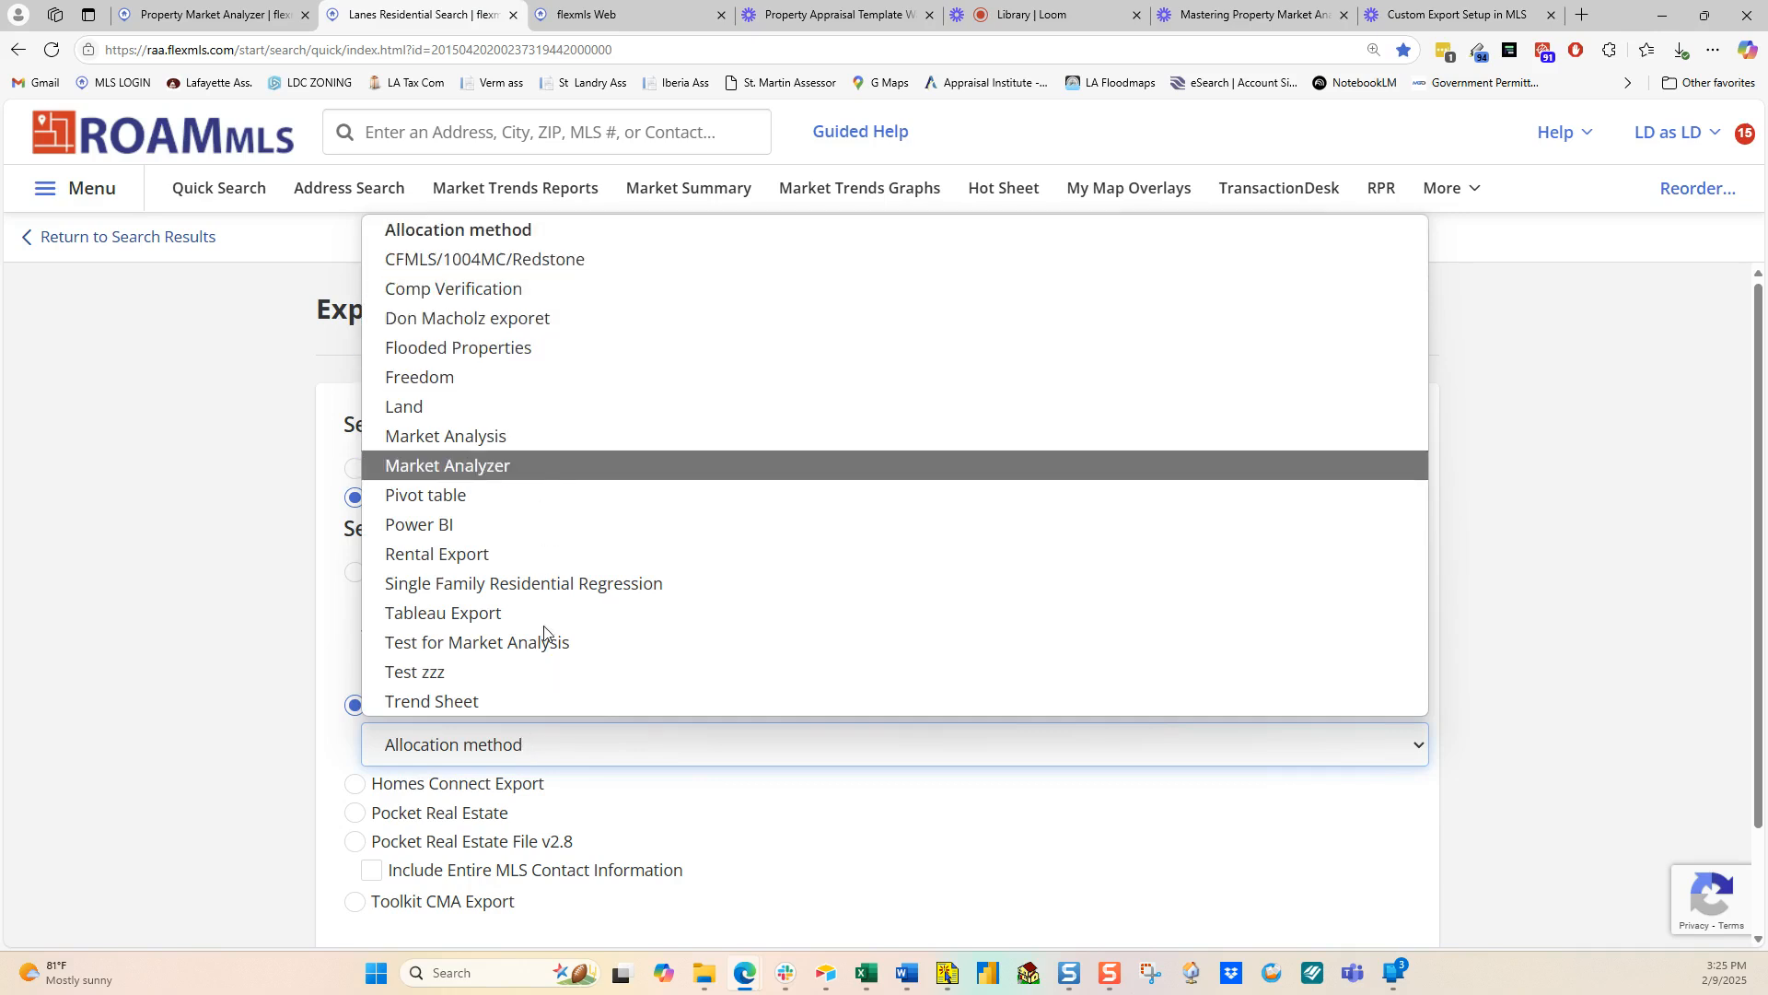
{"action": "left_click", "coordinate": [490, 468]}
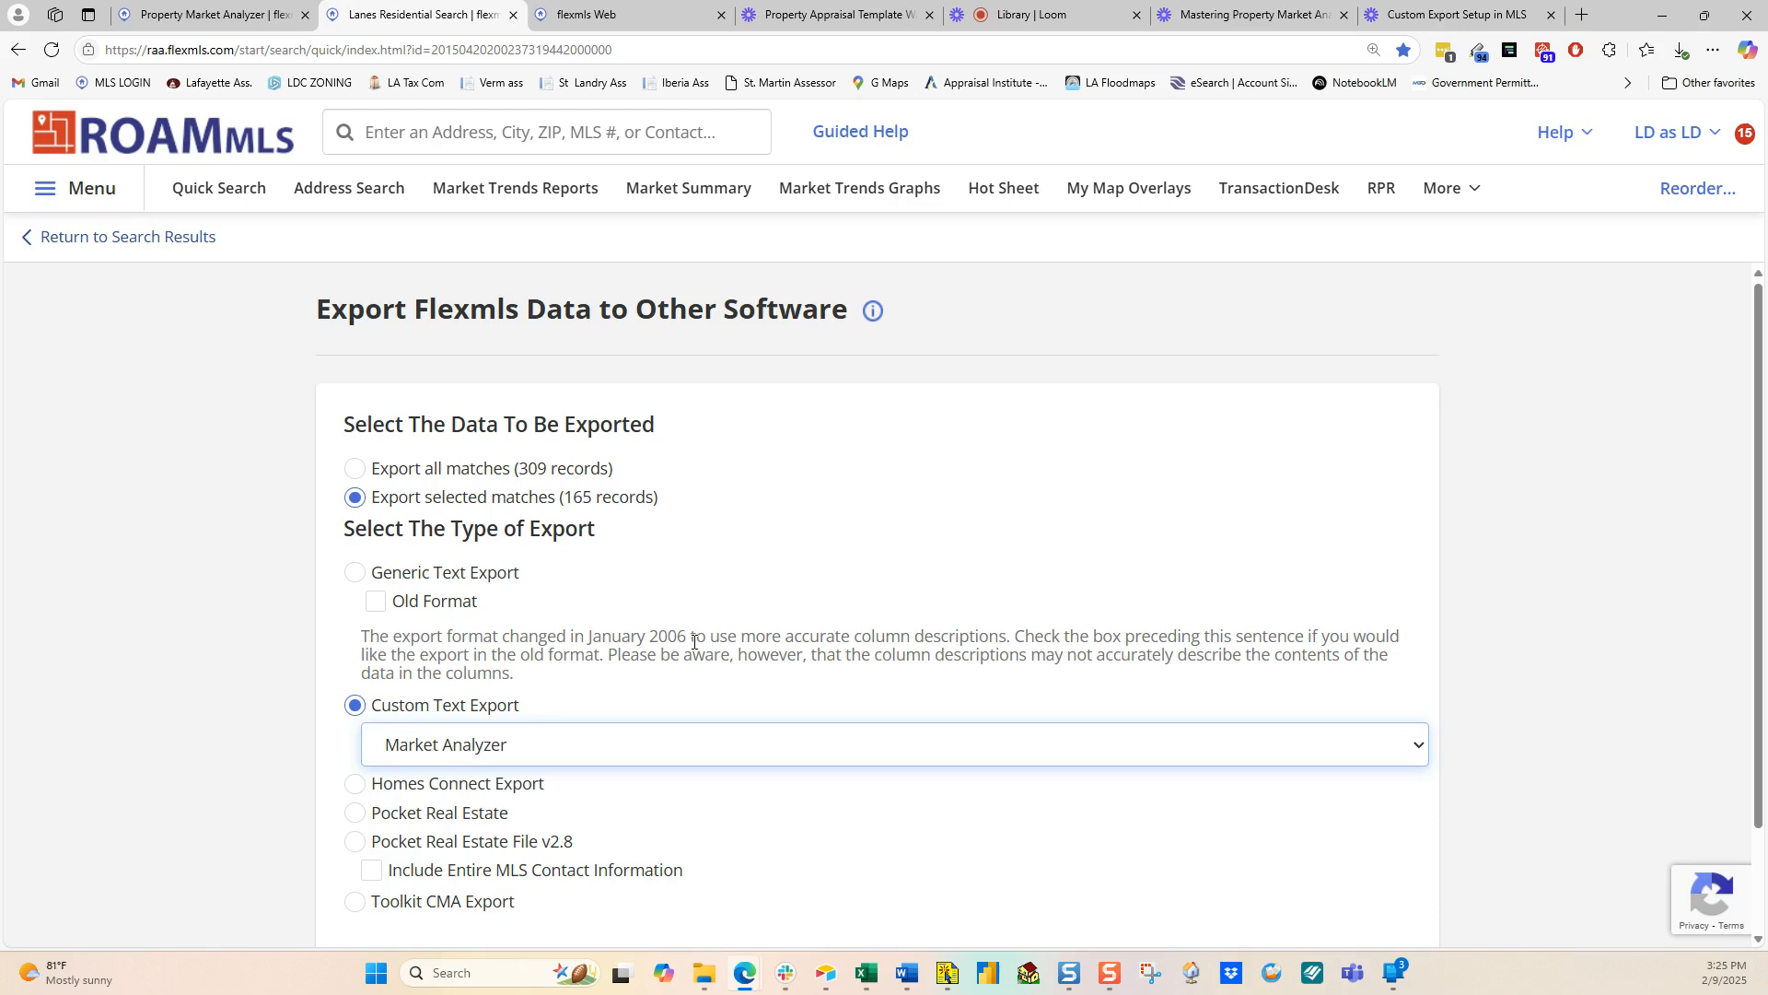
{"action": "scroll", "coordinate": [772, 645], "scroll_direction": "down", "scroll_amount": 1}
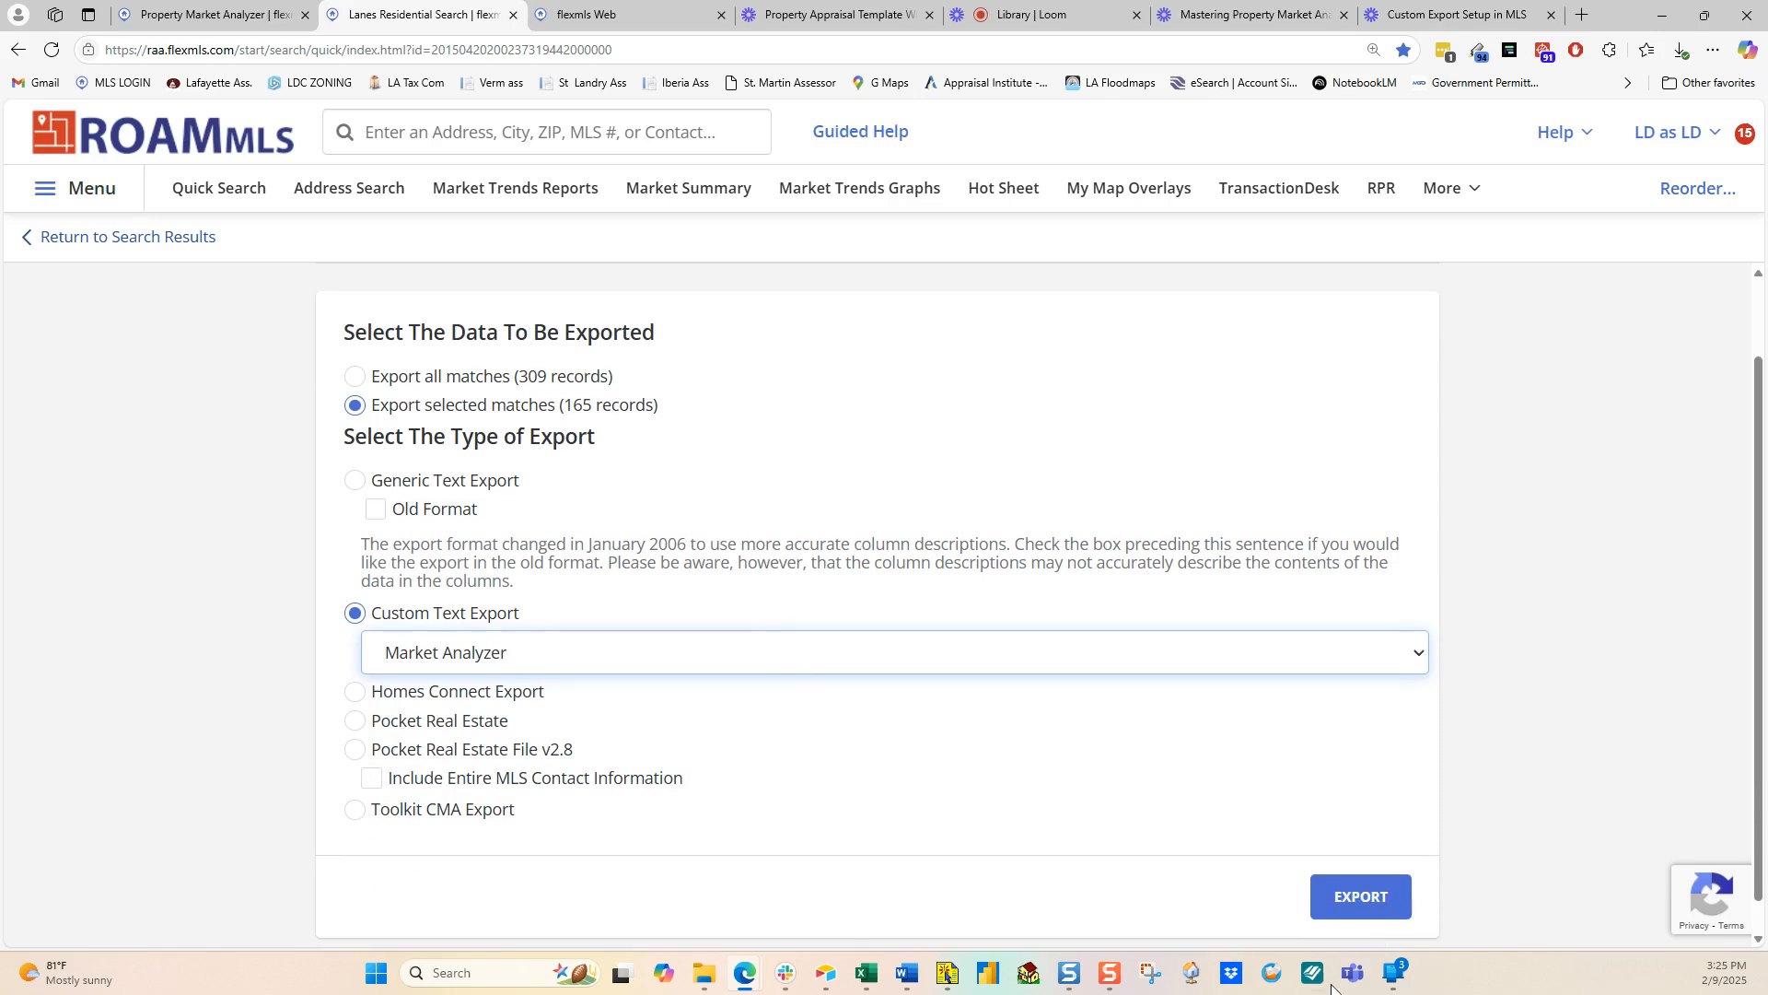
{"action": "left_click", "coordinate": [1363, 896]}
Step: Review the header and first listing rows in the customexport workbook, then return to Flexmls in Edge
{"action": "key", "text": "alt+Tab"}
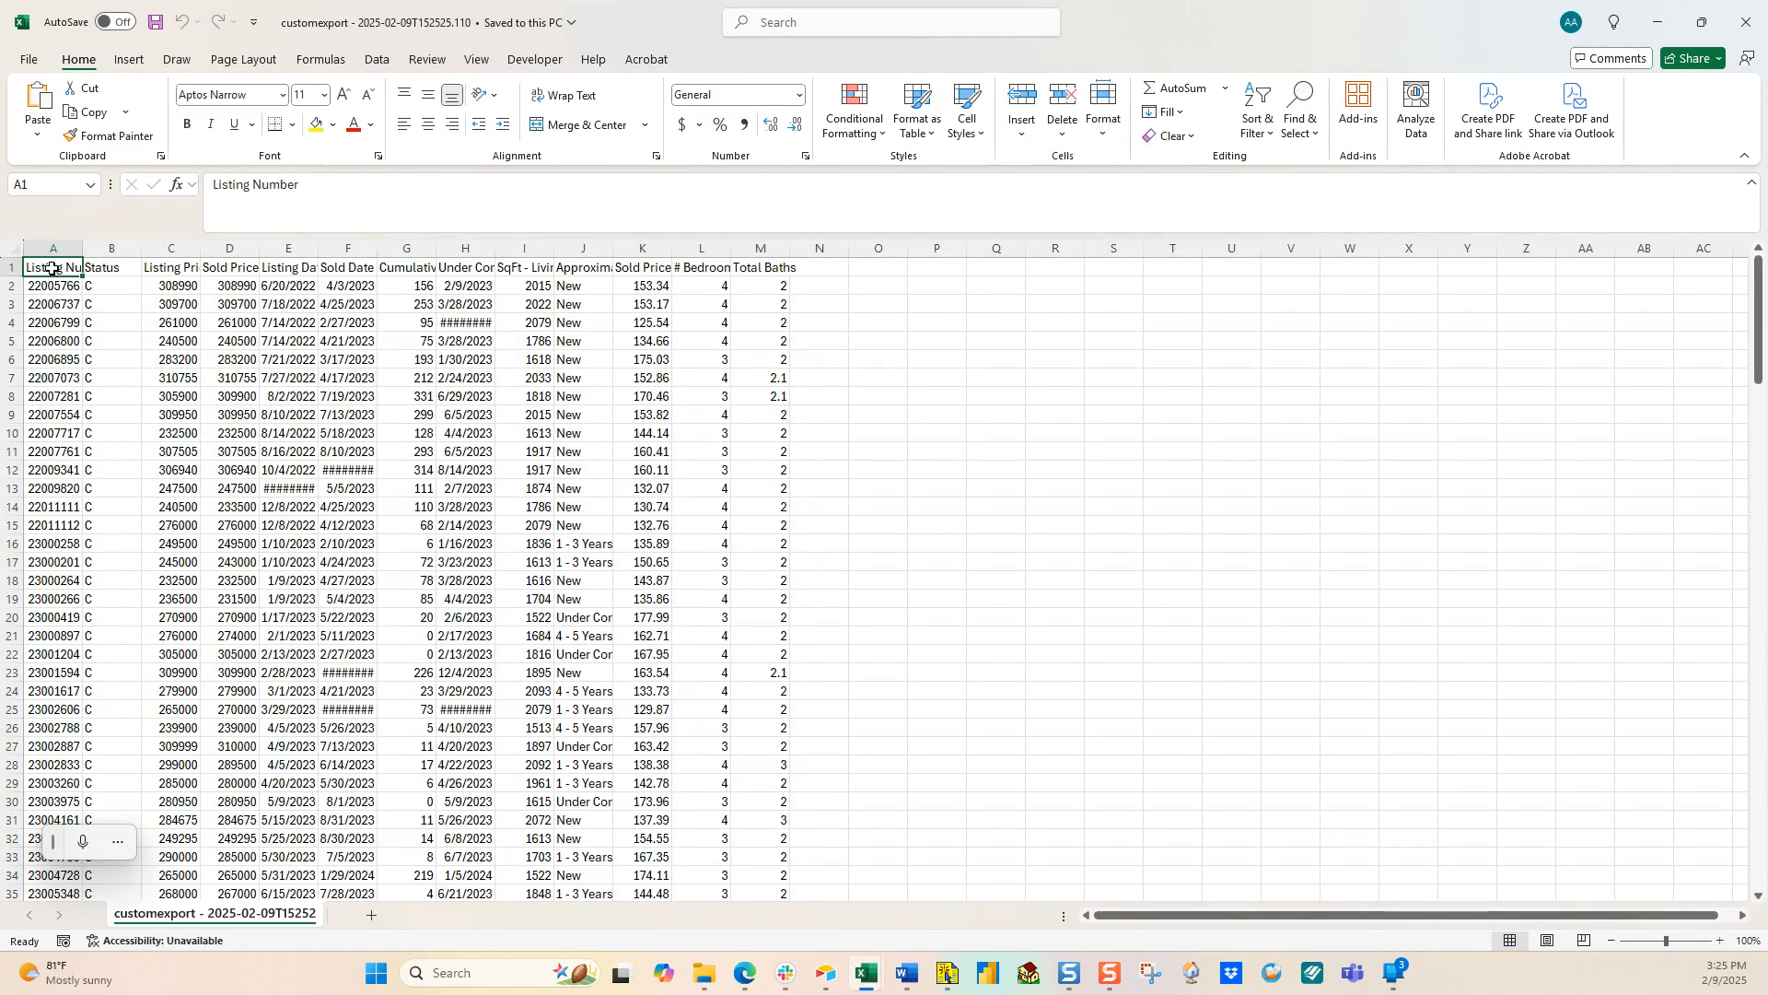
{"action": "left_click_drag", "start_coordinate": [51, 268], "coordinate": [762, 267]}
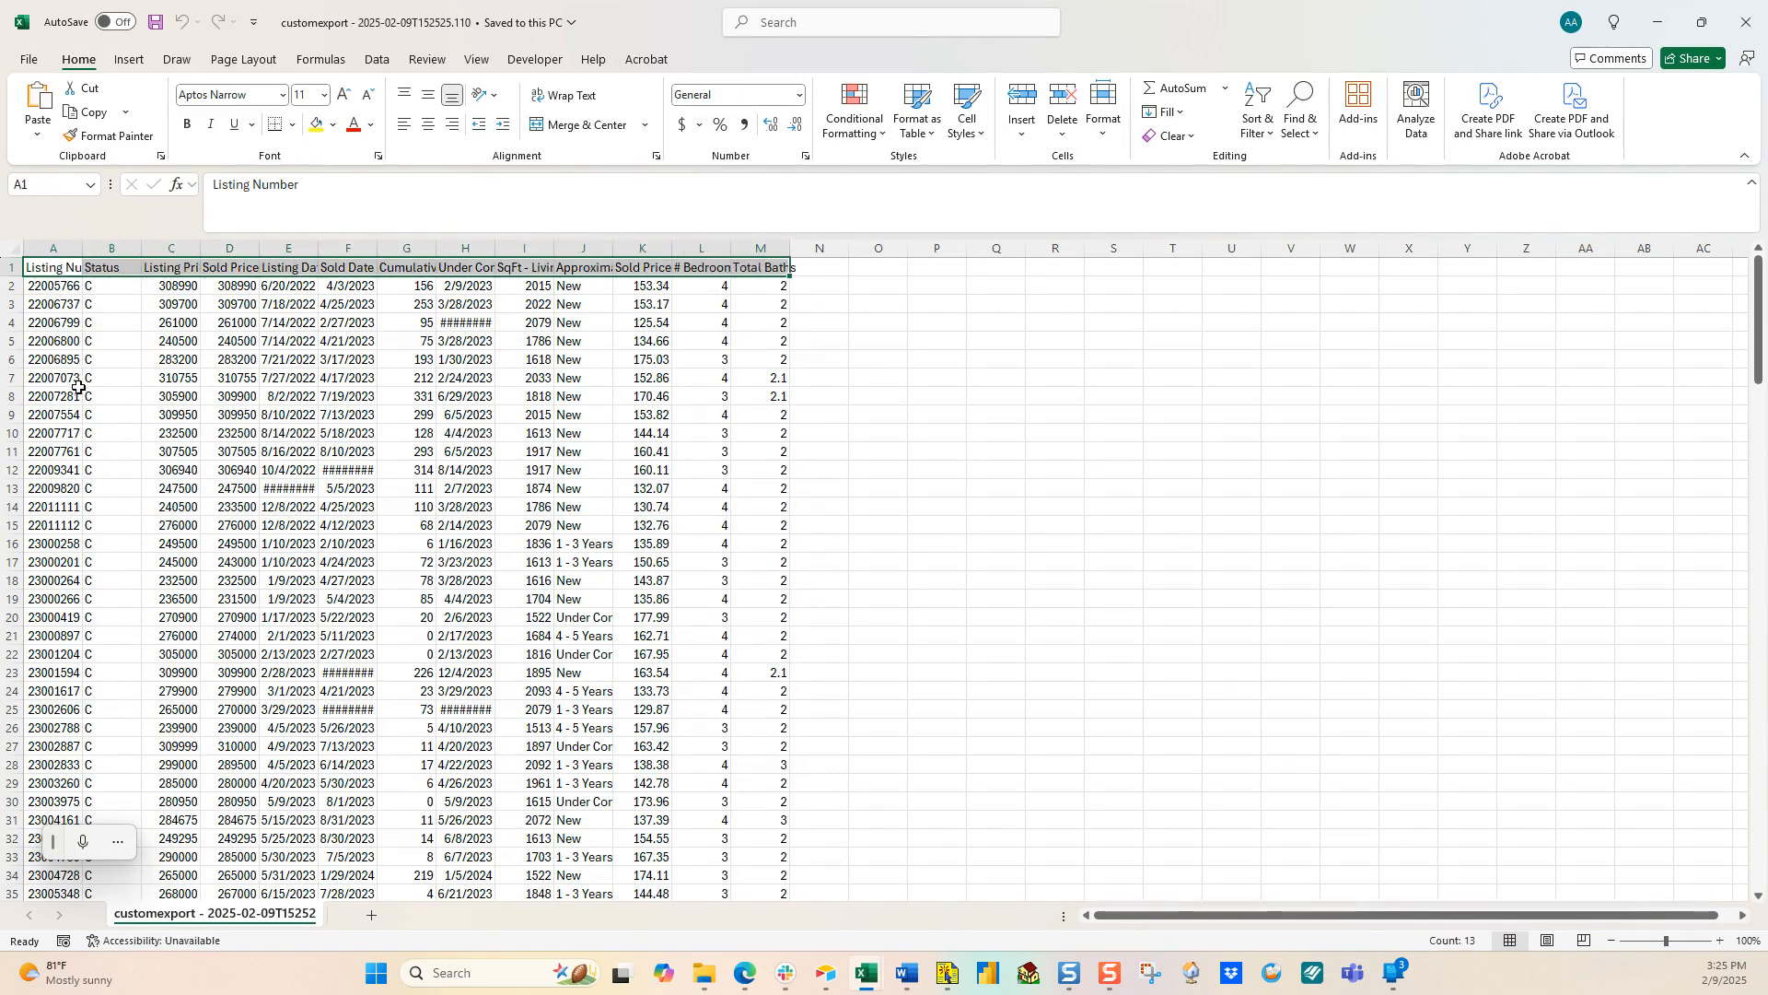
{"action": "left_click", "coordinate": [183, 289]}
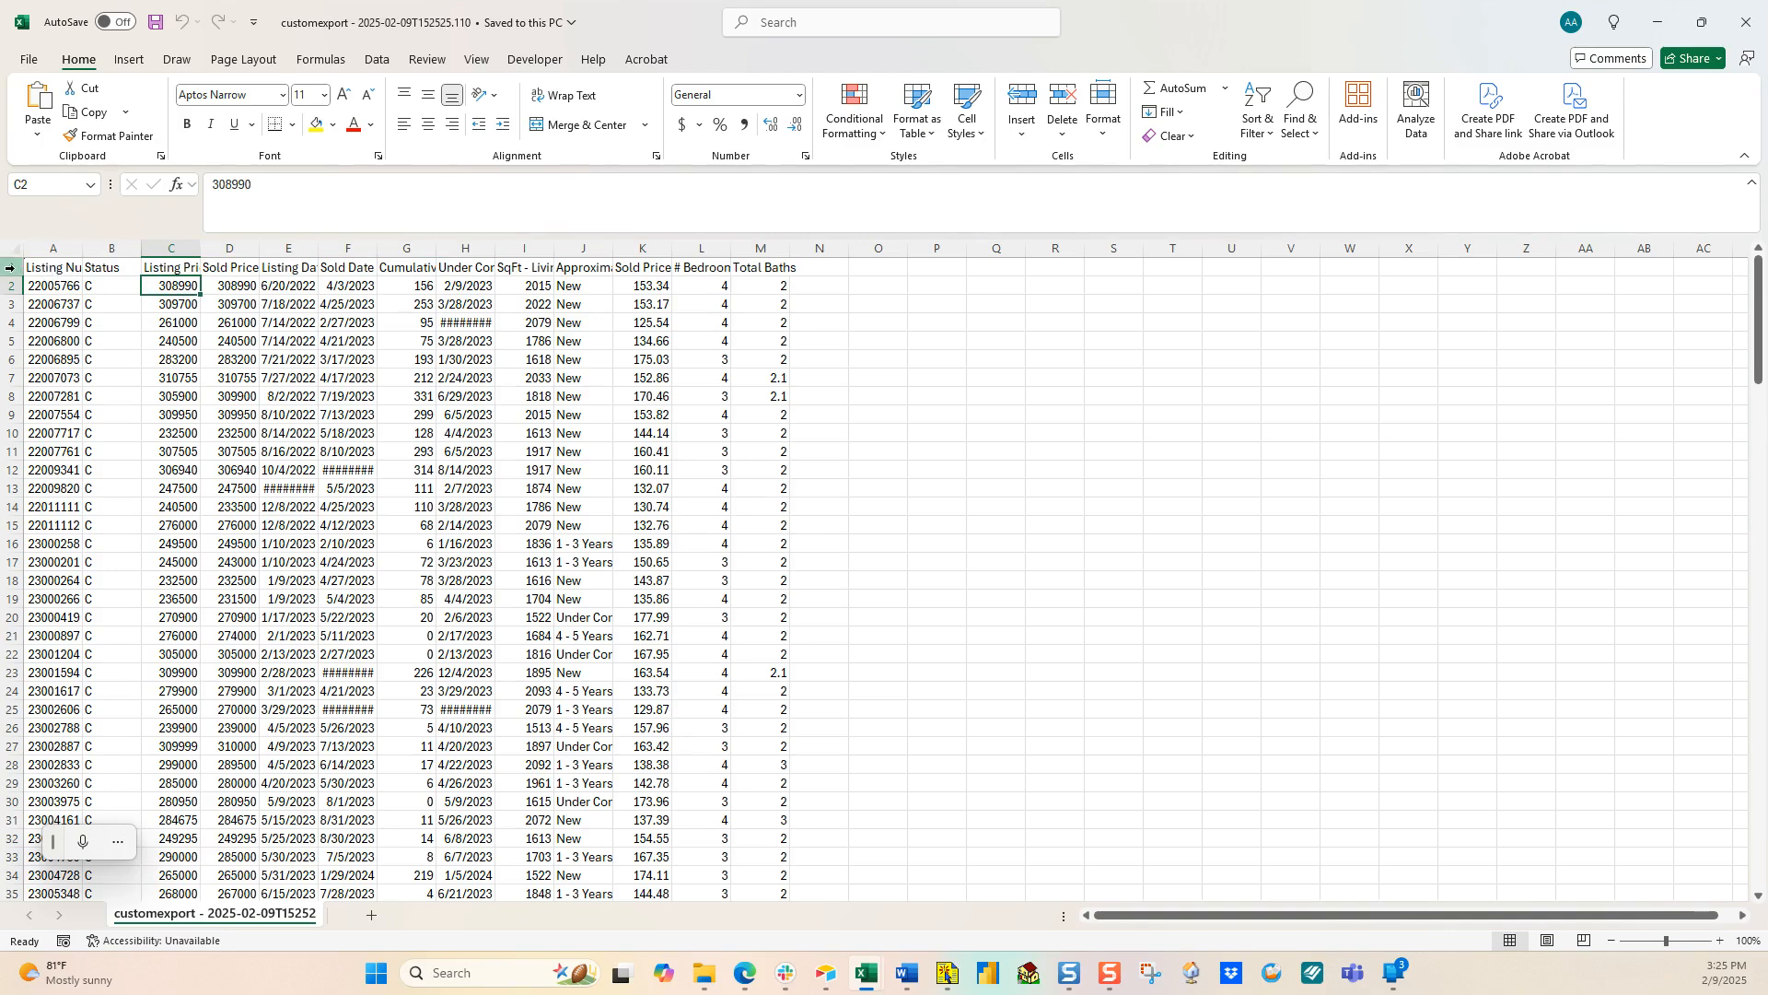
{"action": "left_click_drag", "start_coordinate": [42, 288], "coordinate": [771, 287]}
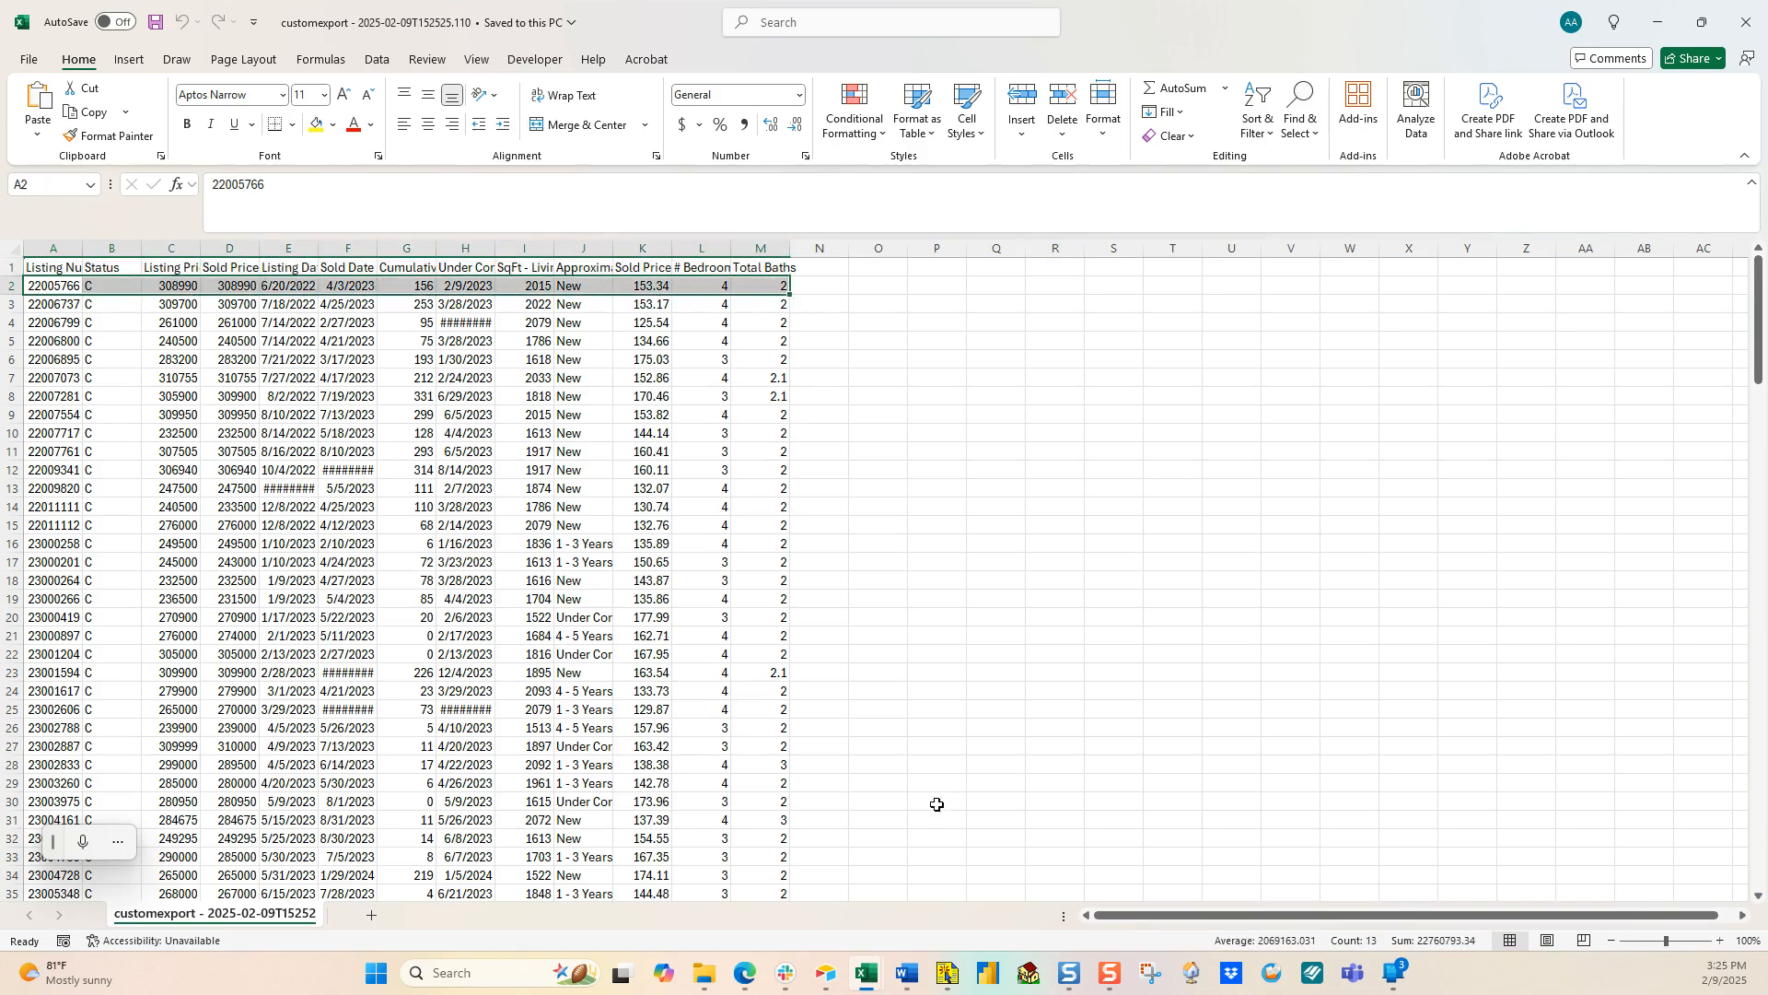
{"action": "mouse_move", "coordinate": [751, 972]}
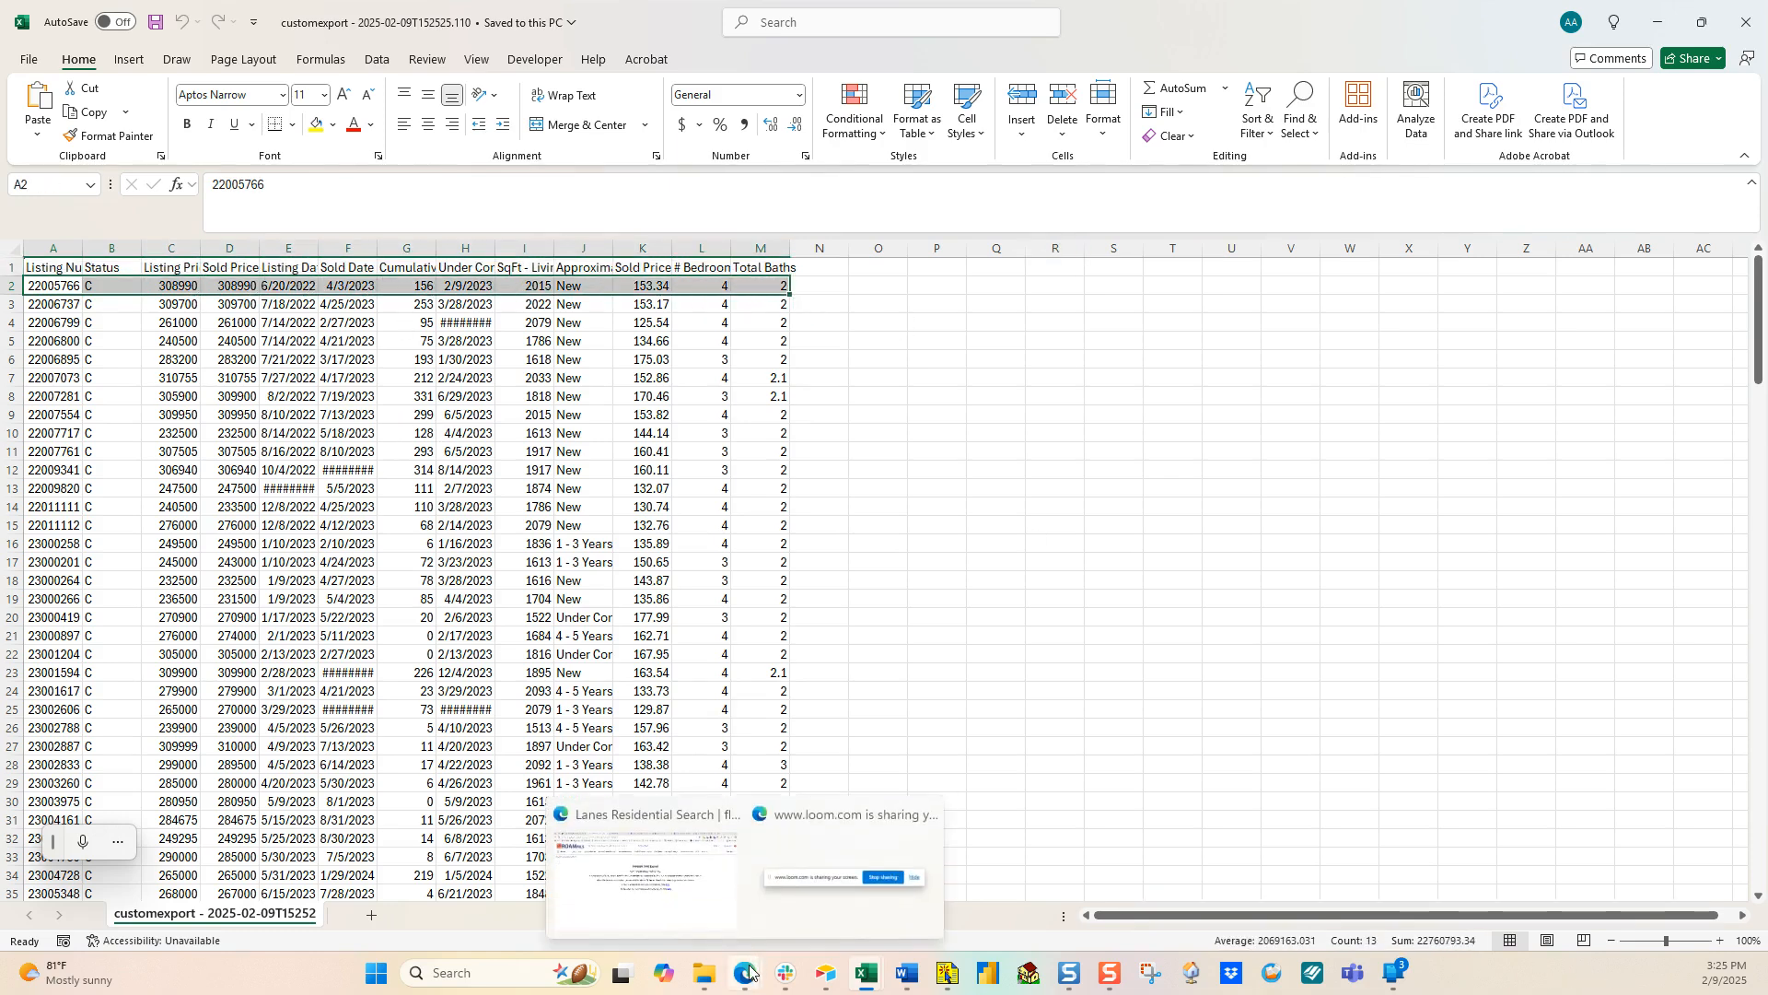
{"action": "left_click", "coordinate": [700, 857]}
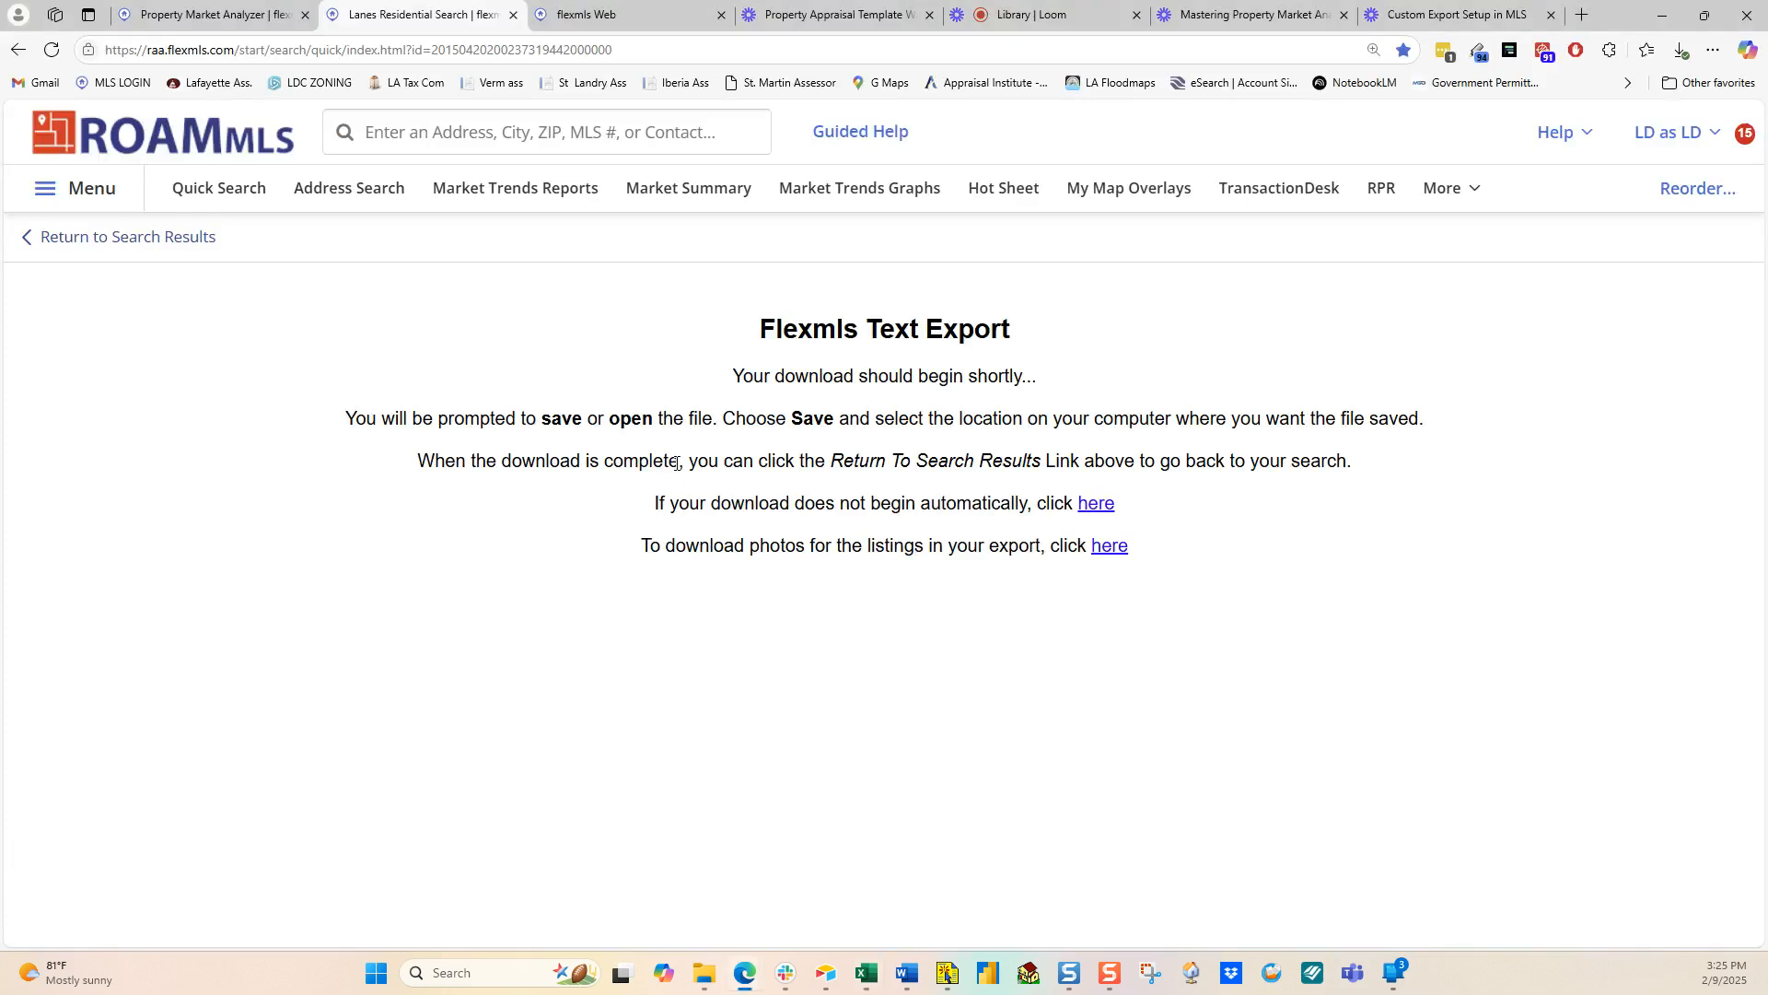
Step: Go back to editing the search and uncheck the SqFt - Living and Approximate Age filters
{"action": "left_click", "coordinate": [184, 242]}
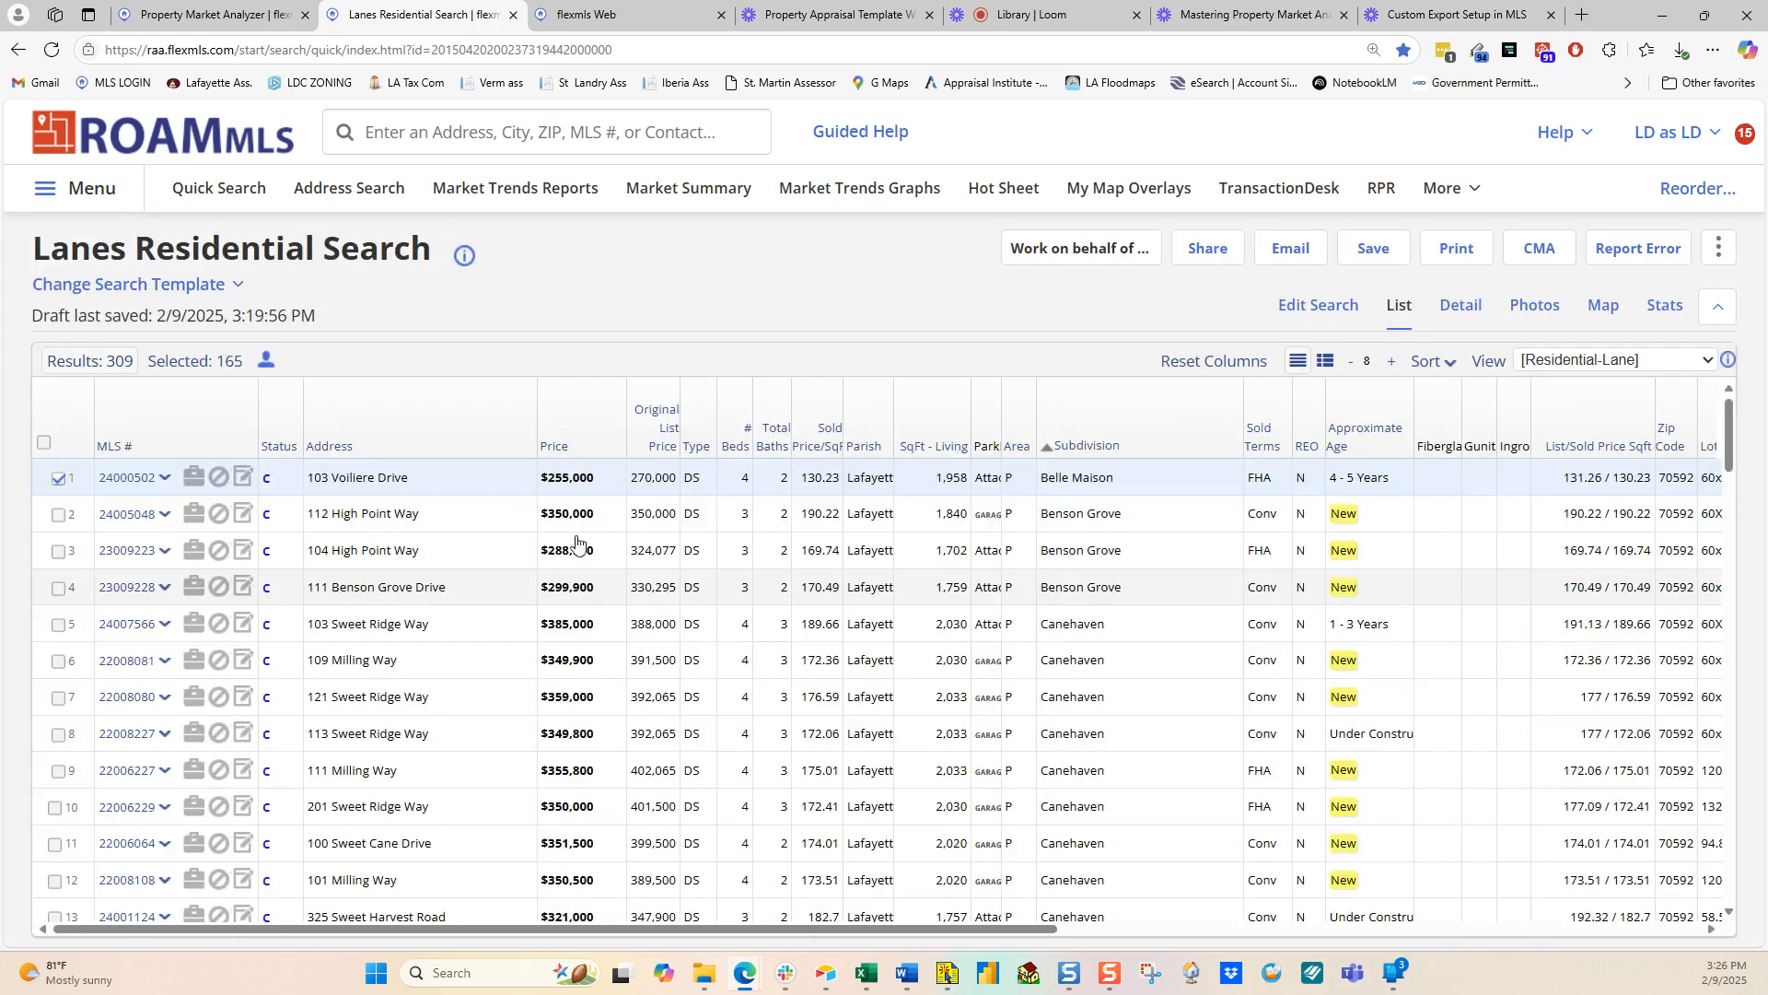
{"action": "left_click", "coordinate": [1294, 306]}
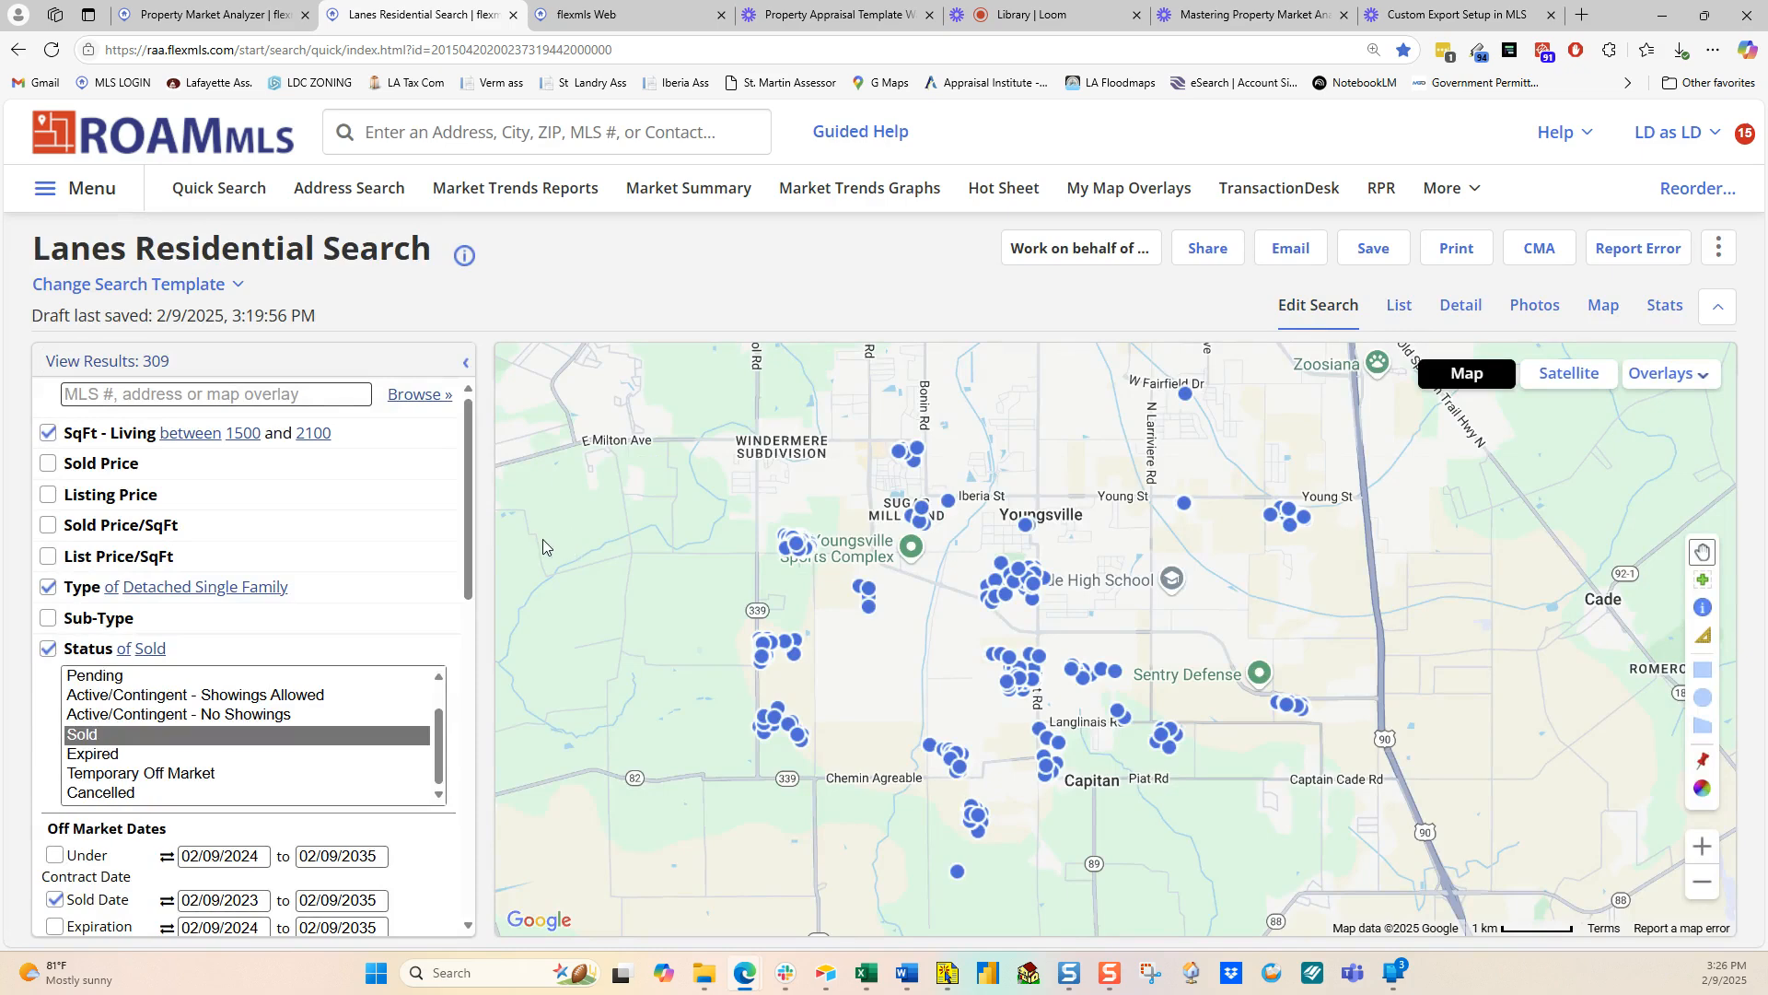
{"action": "left_click", "coordinate": [48, 433]}
{"action": "scroll", "coordinate": [51, 553], "scroll_direction": "down", "scroll_amount": 3}
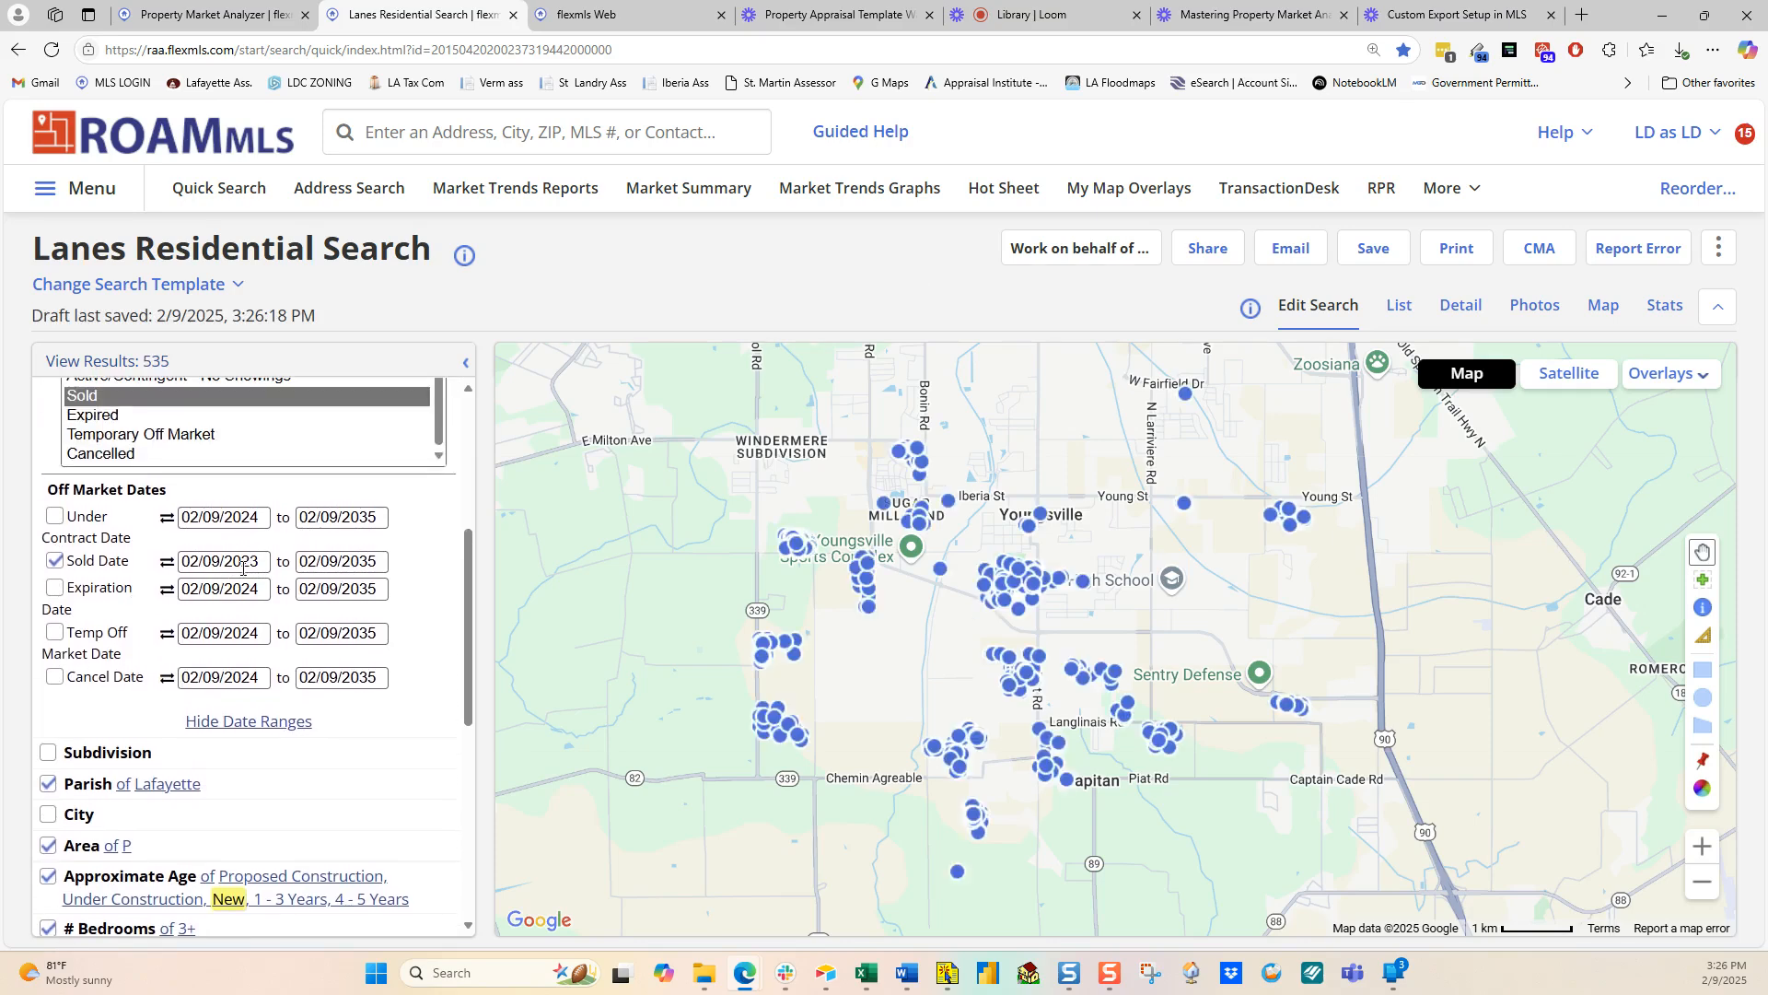
{"action": "scroll", "coordinate": [158, 654], "scroll_direction": "down", "scroll_amount": 1}
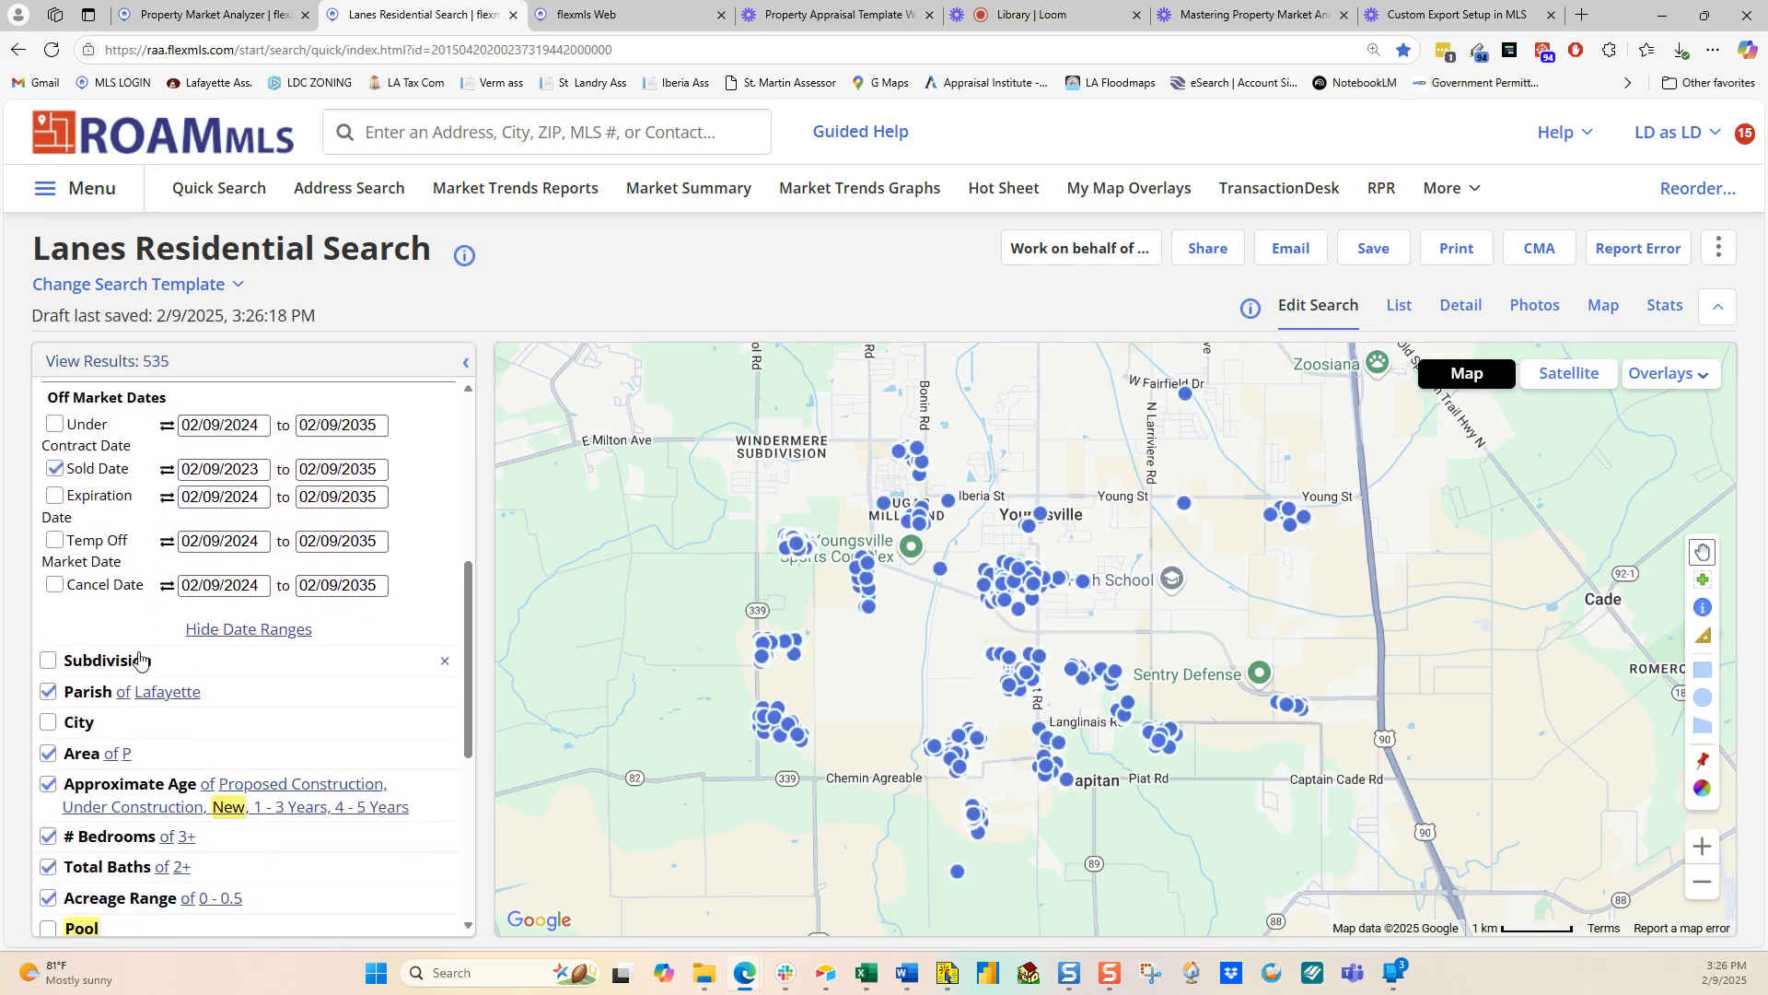
{"action": "left_click", "coordinate": [48, 789]}
Step: Uncheck the # Bedrooms, Acreage Range and Total Baths filters, leaving 778 results
{"action": "scroll", "coordinate": [48, 794], "scroll_direction": "down", "scroll_amount": 2}
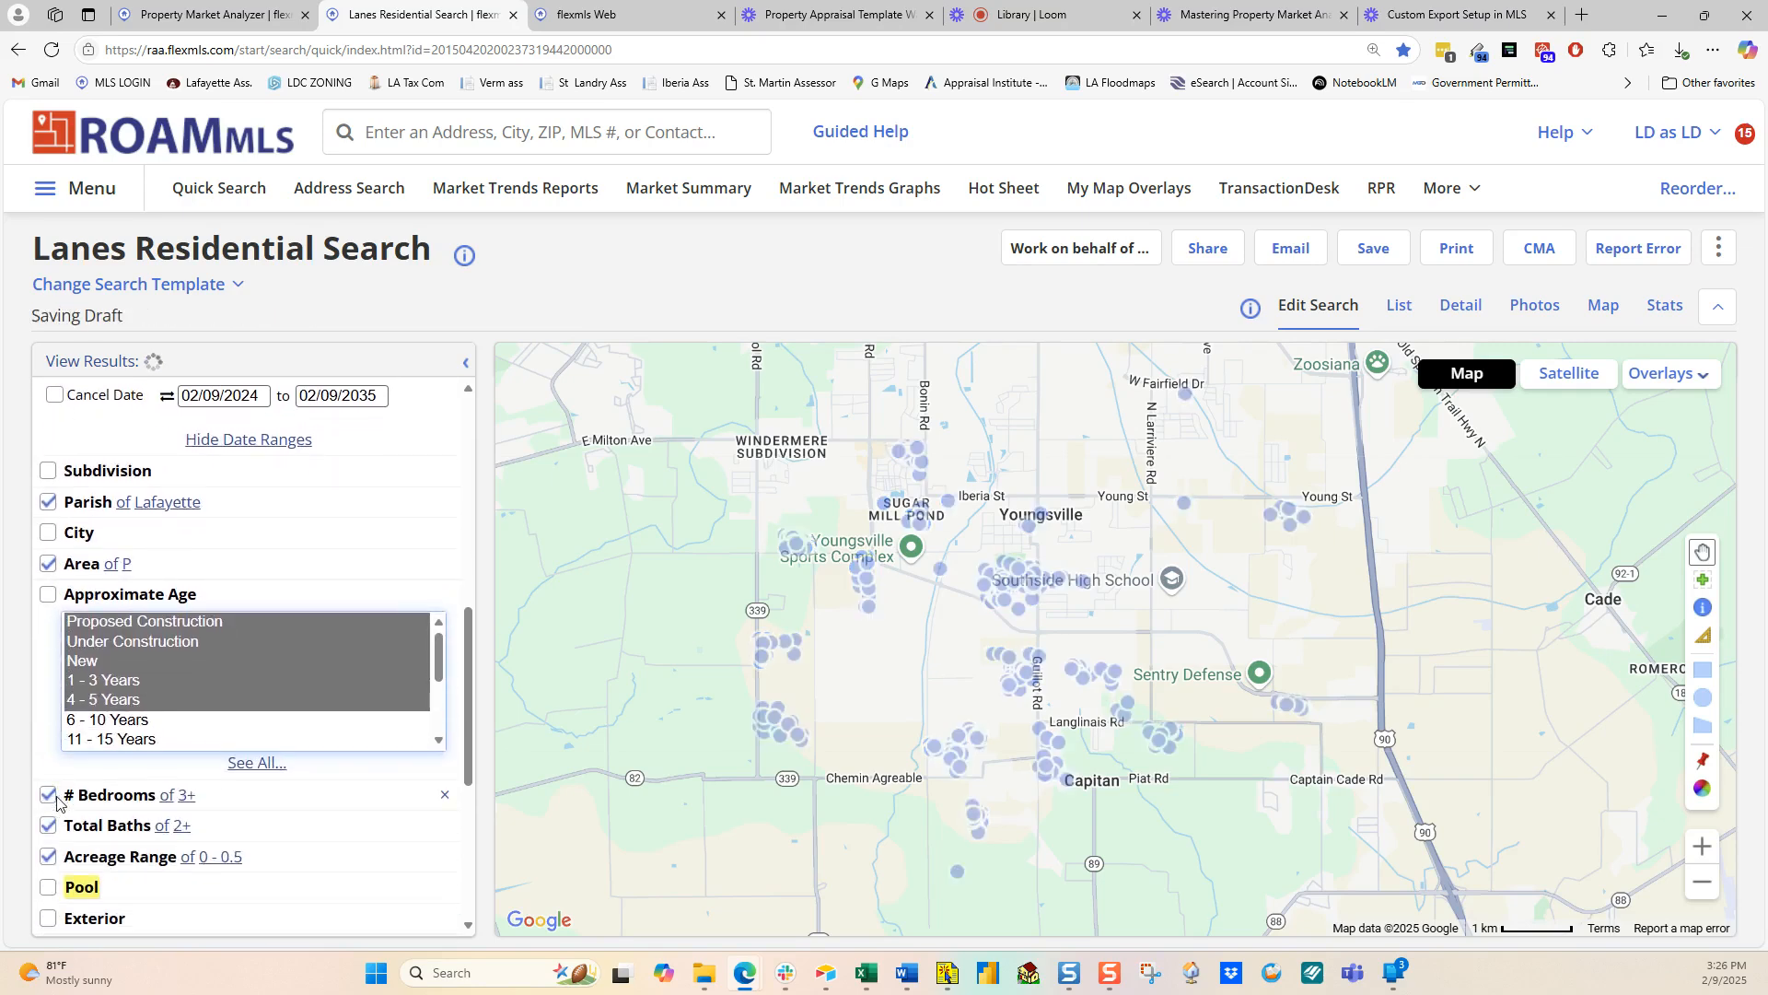
{"action": "left_click", "coordinate": [49, 796]}
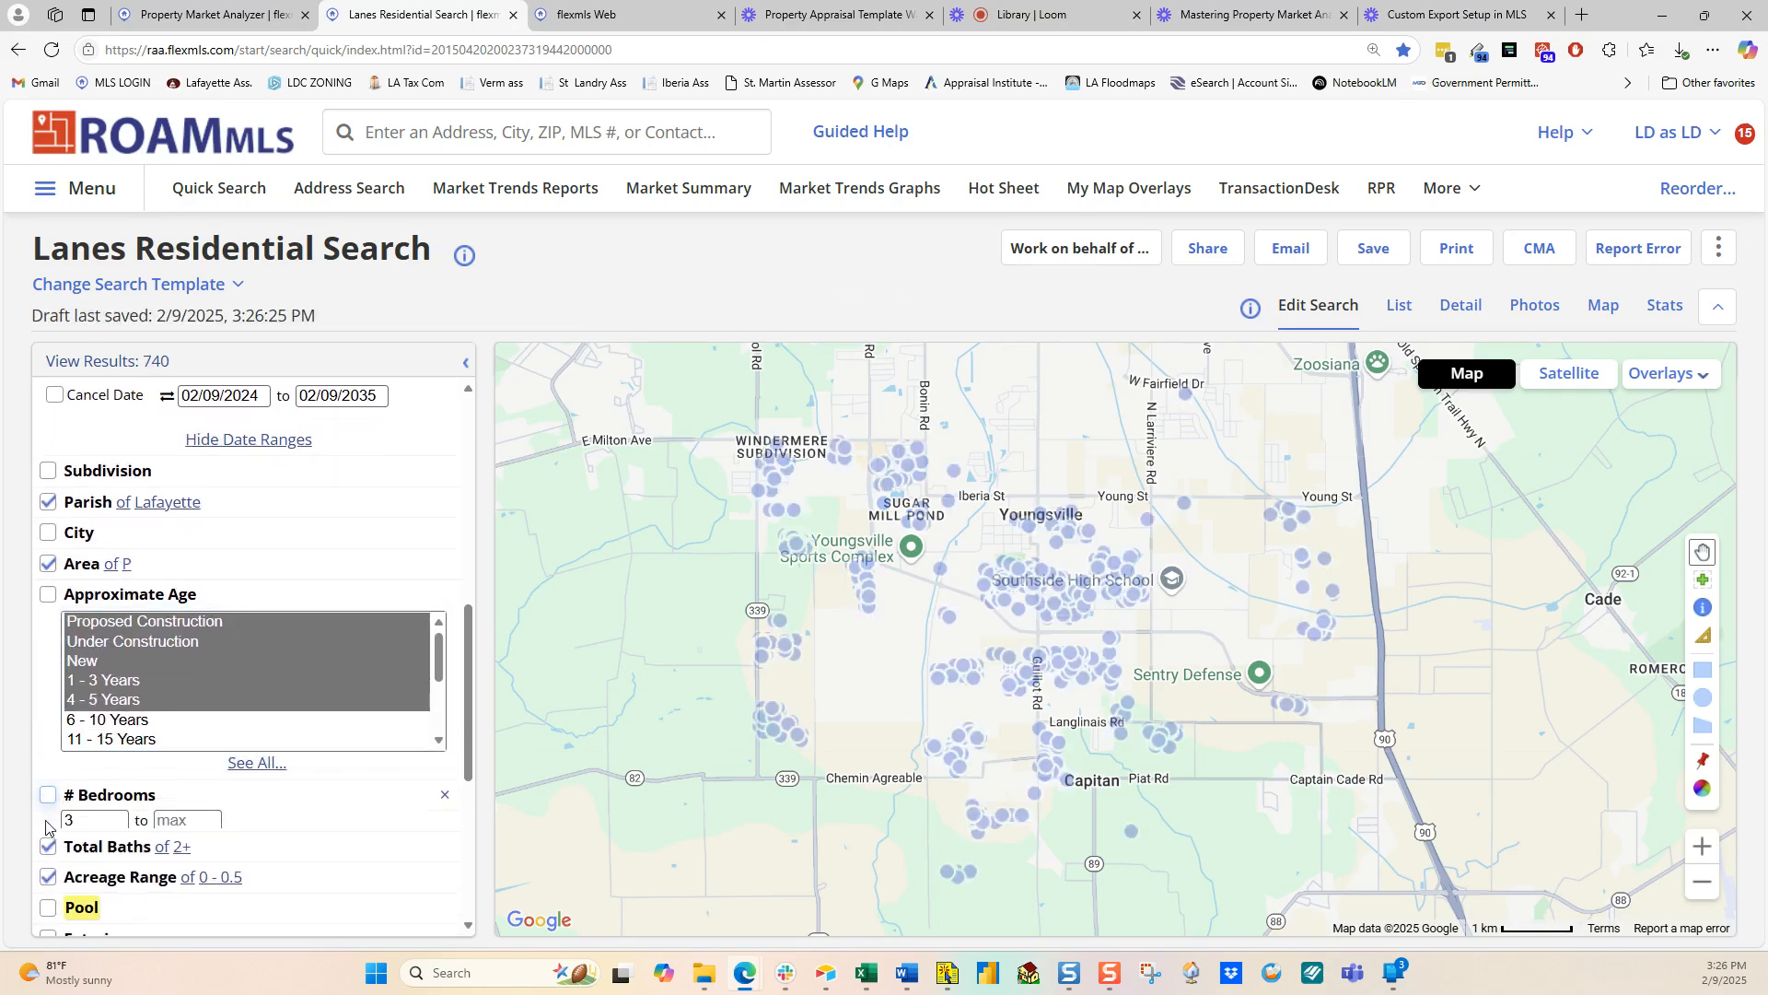
{"action": "left_click", "coordinate": [49, 886]}
{"action": "scroll", "coordinate": [49, 889], "scroll_direction": "down", "scroll_amount": 1}
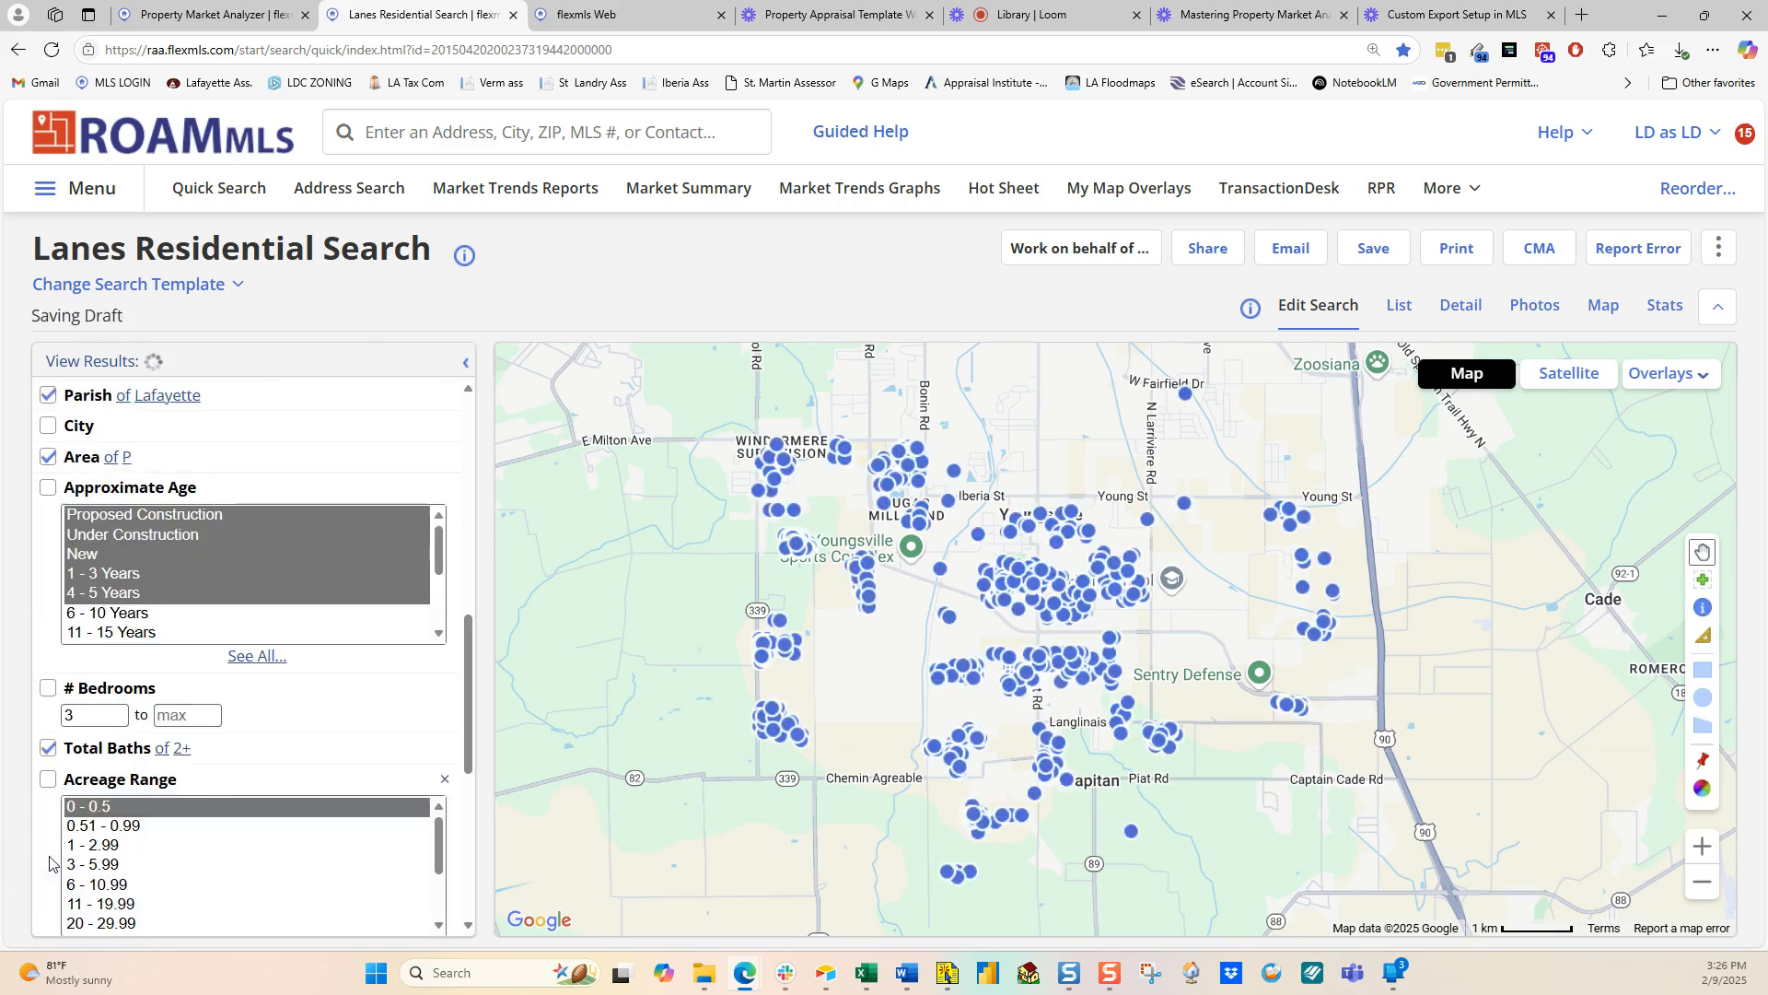
{"action": "left_click", "coordinate": [48, 747]}
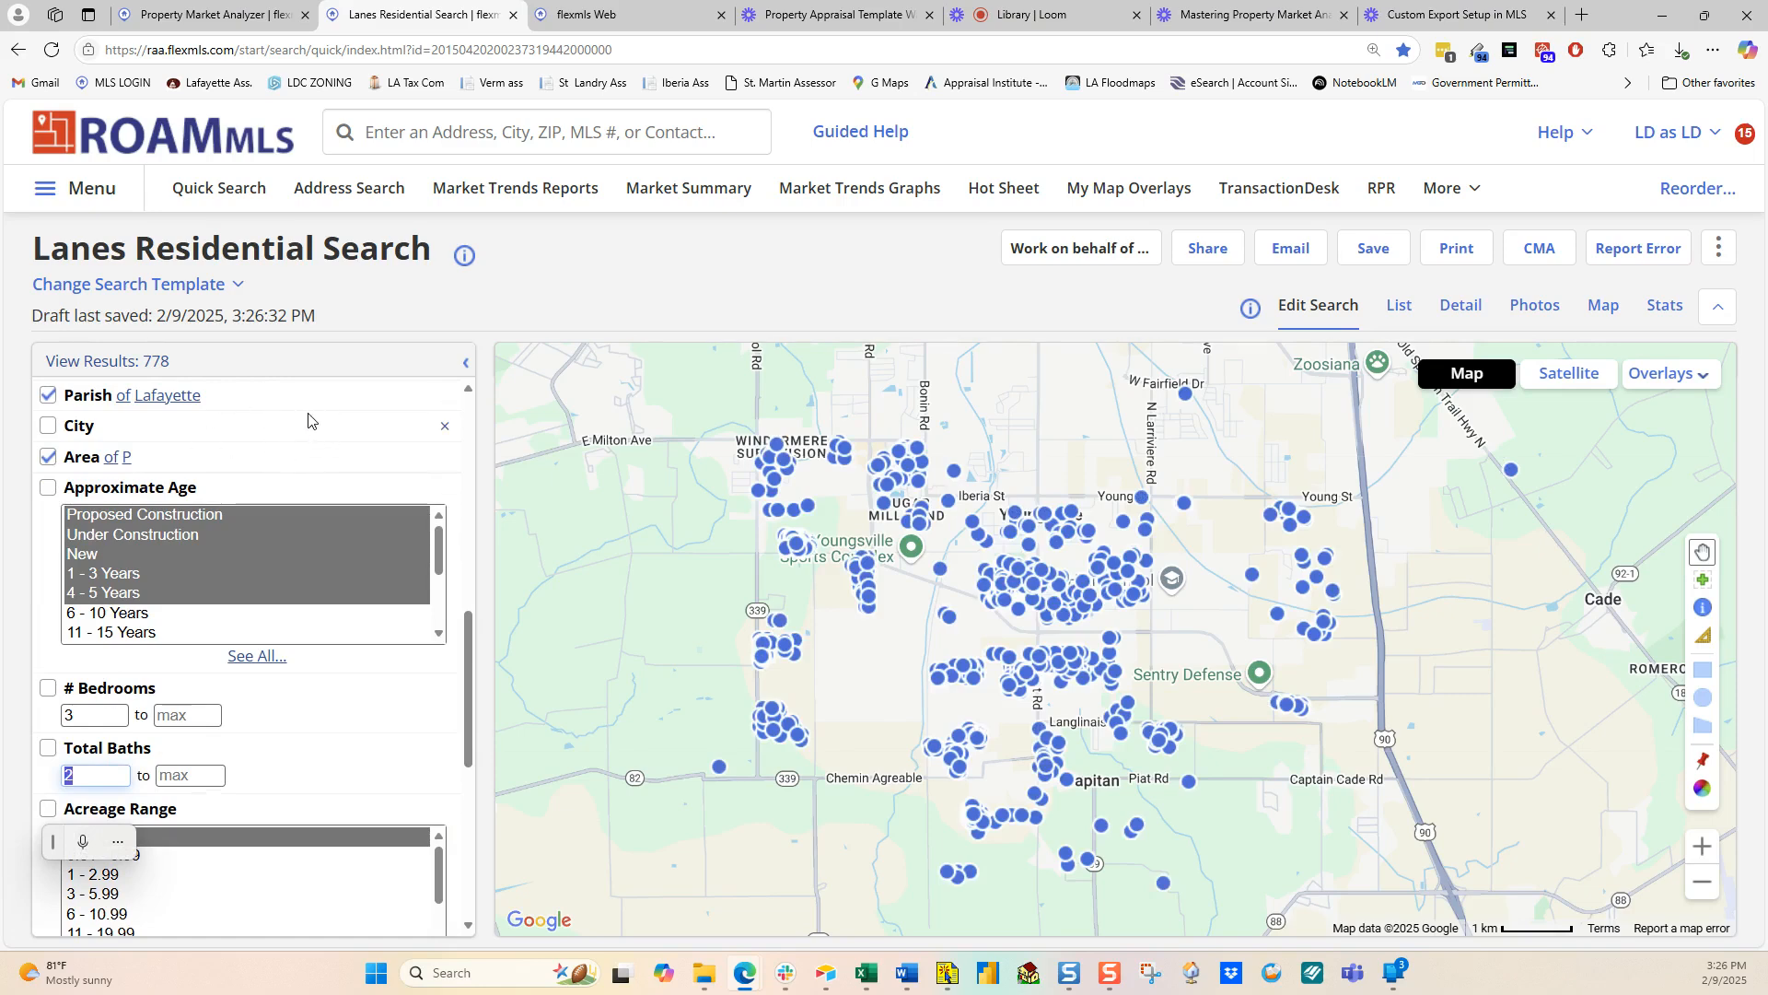
{"action": "left_click", "coordinate": [54, 604]}
{"action": "scroll", "coordinate": [54, 607], "scroll_direction": "down", "scroll_amount": 3}
{"action": "scroll", "coordinate": [55, 607], "scroll_direction": "up", "scroll_amount": 9}
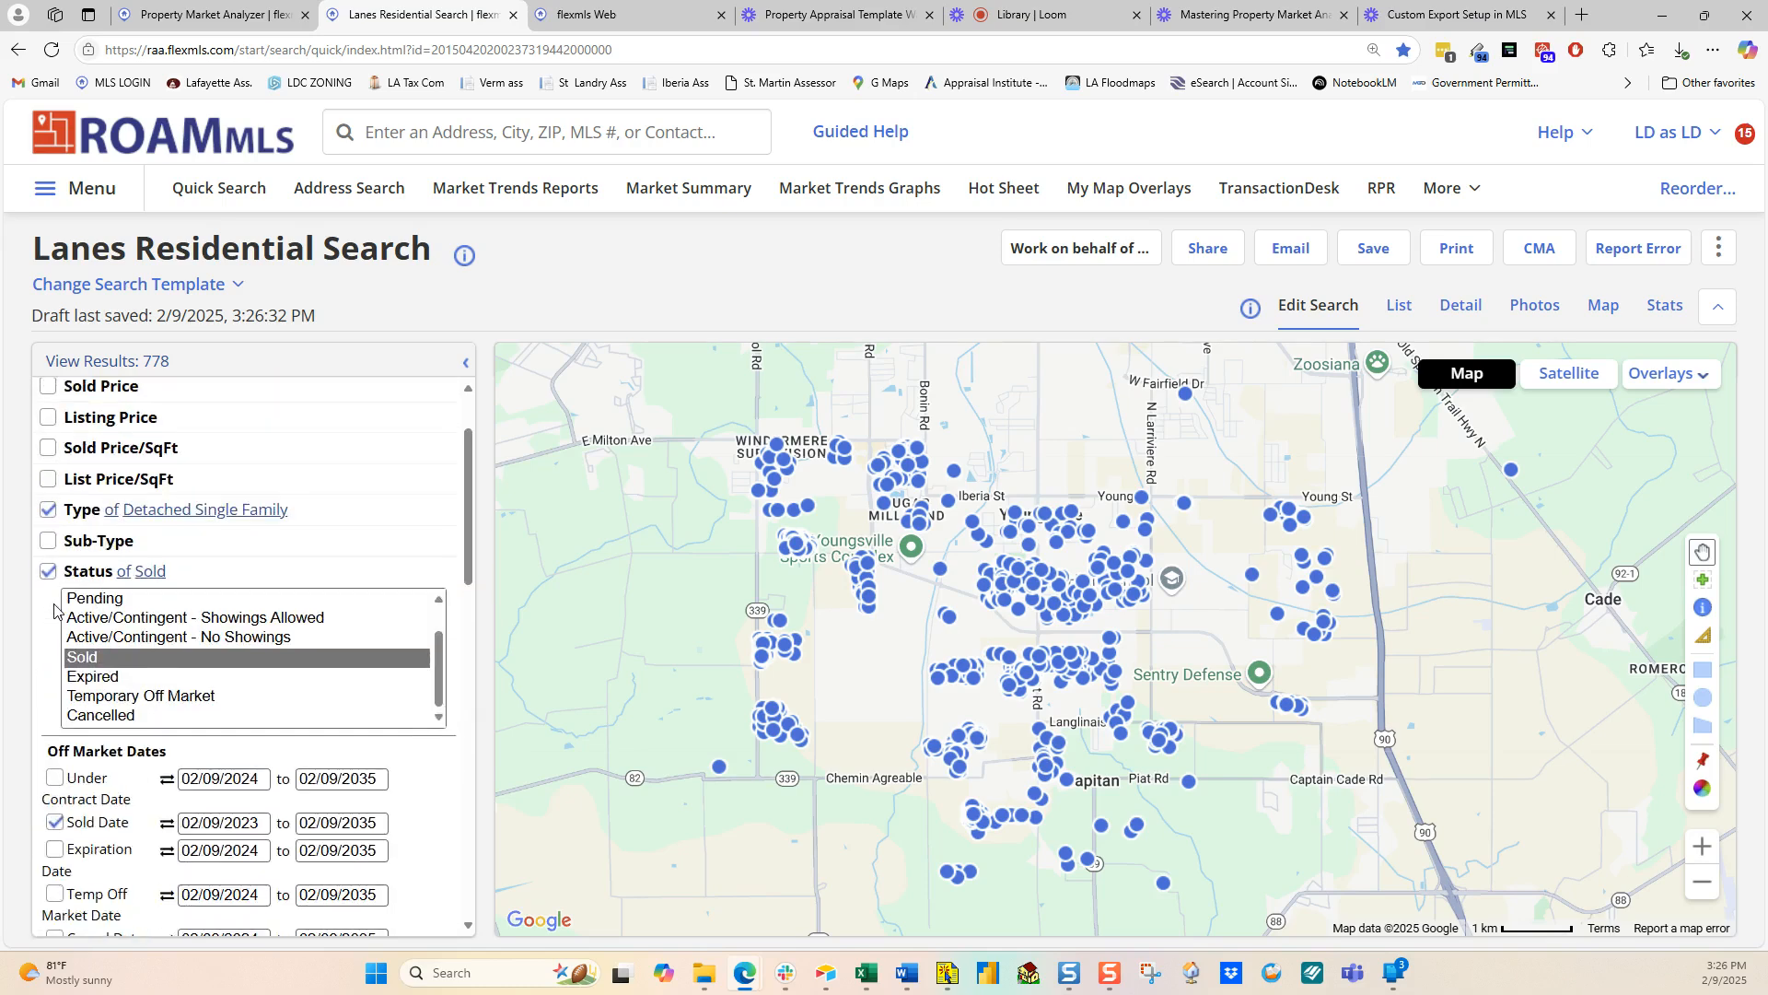
{"action": "scroll", "coordinate": [55, 608], "scroll_direction": "up", "scroll_amount": 1}
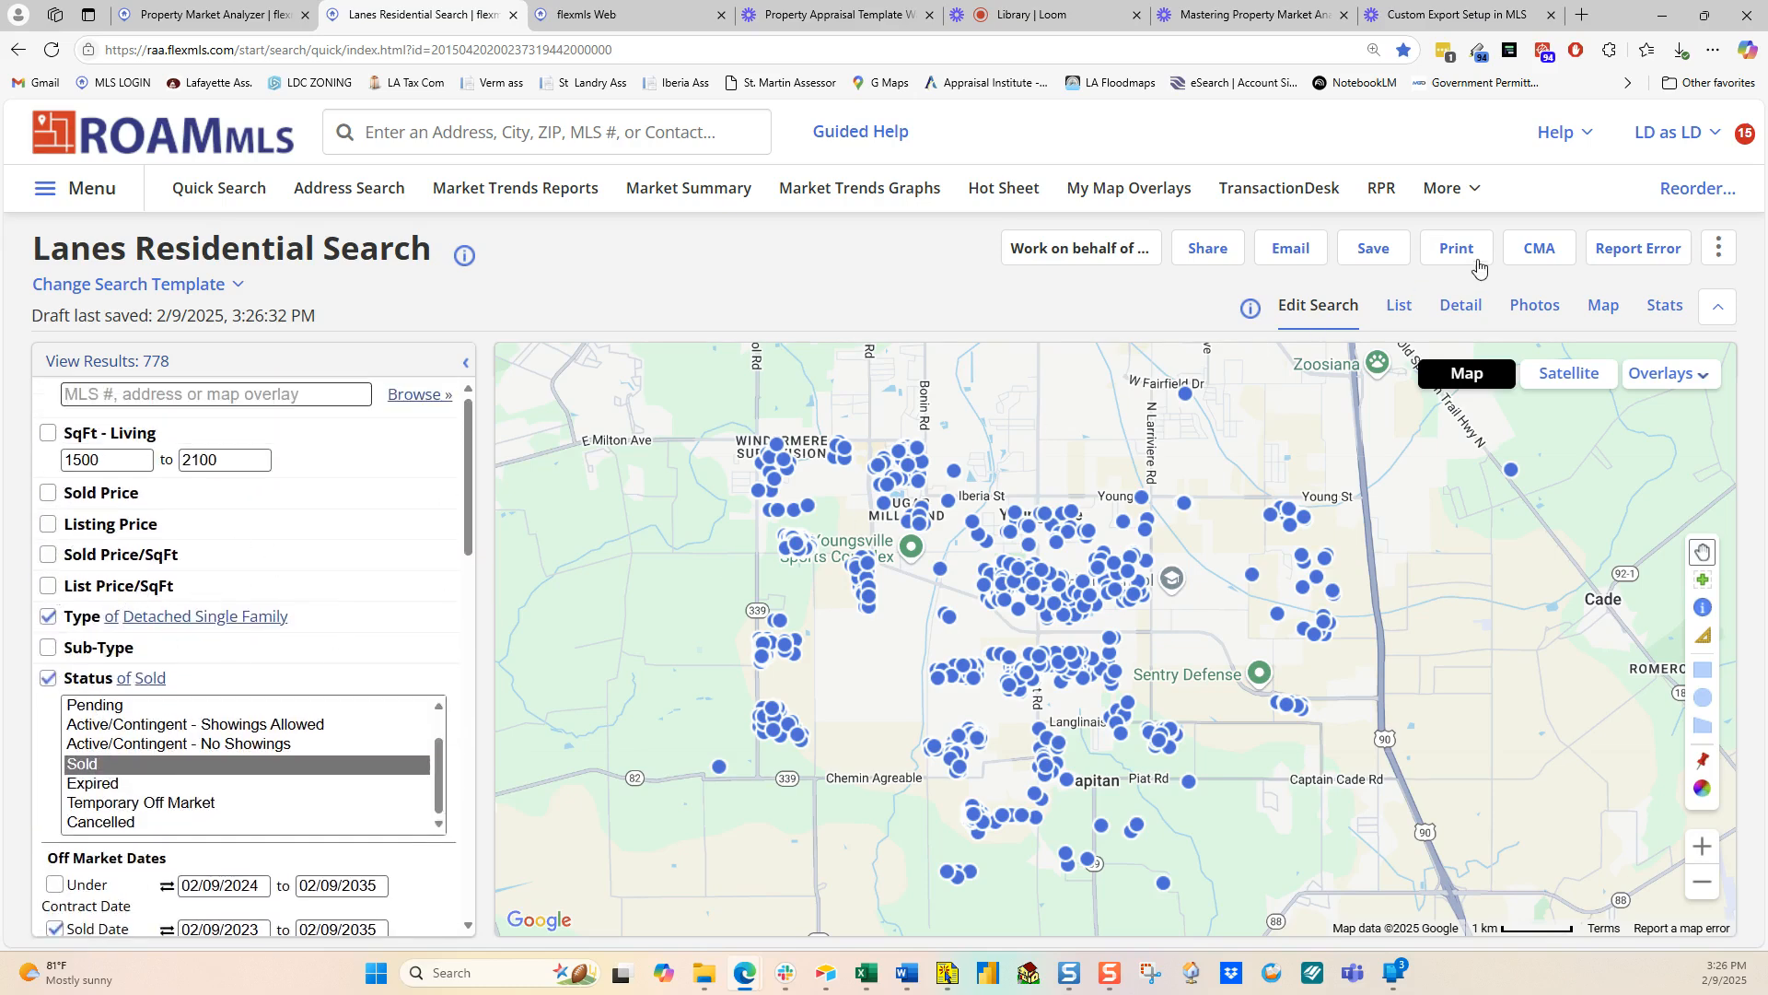
Step: Export all 778 matches as a Custom Text Export with the Market Analyzer preset
{"action": "left_click", "coordinate": [1719, 249]}
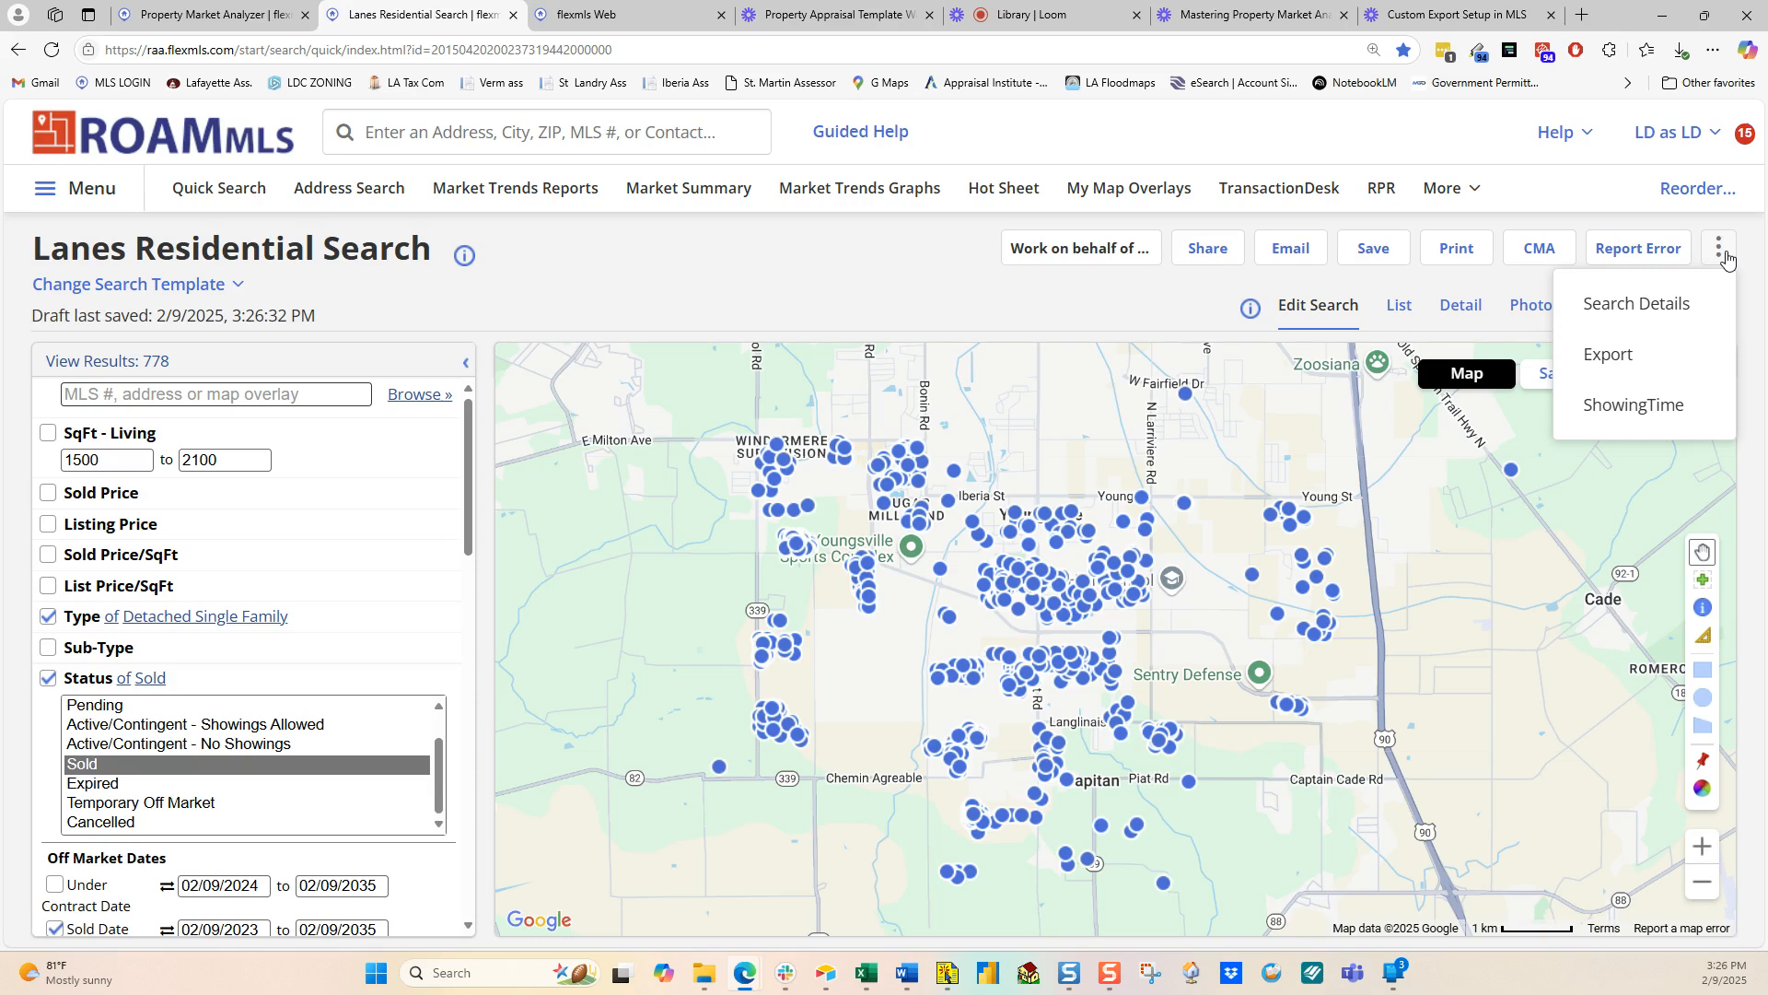
{"action": "left_click", "coordinate": [1623, 355]}
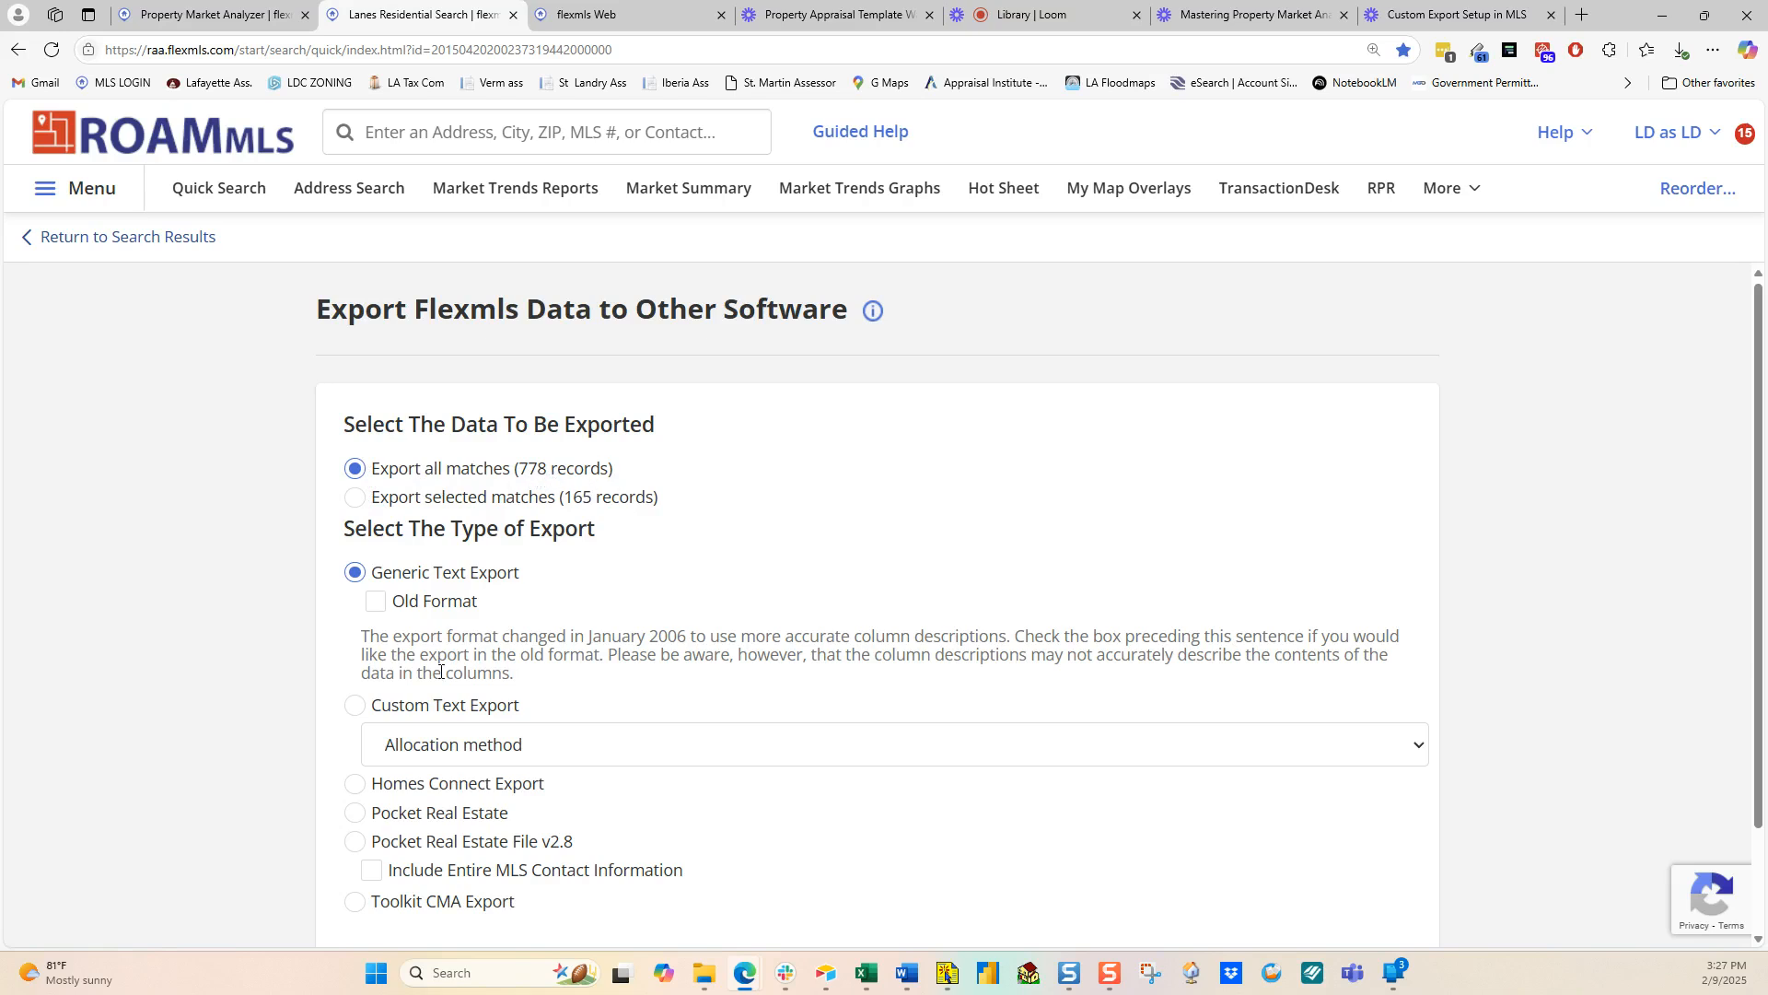
{"action": "left_click", "coordinate": [355, 709]}
{"action": "left_click", "coordinate": [463, 746]}
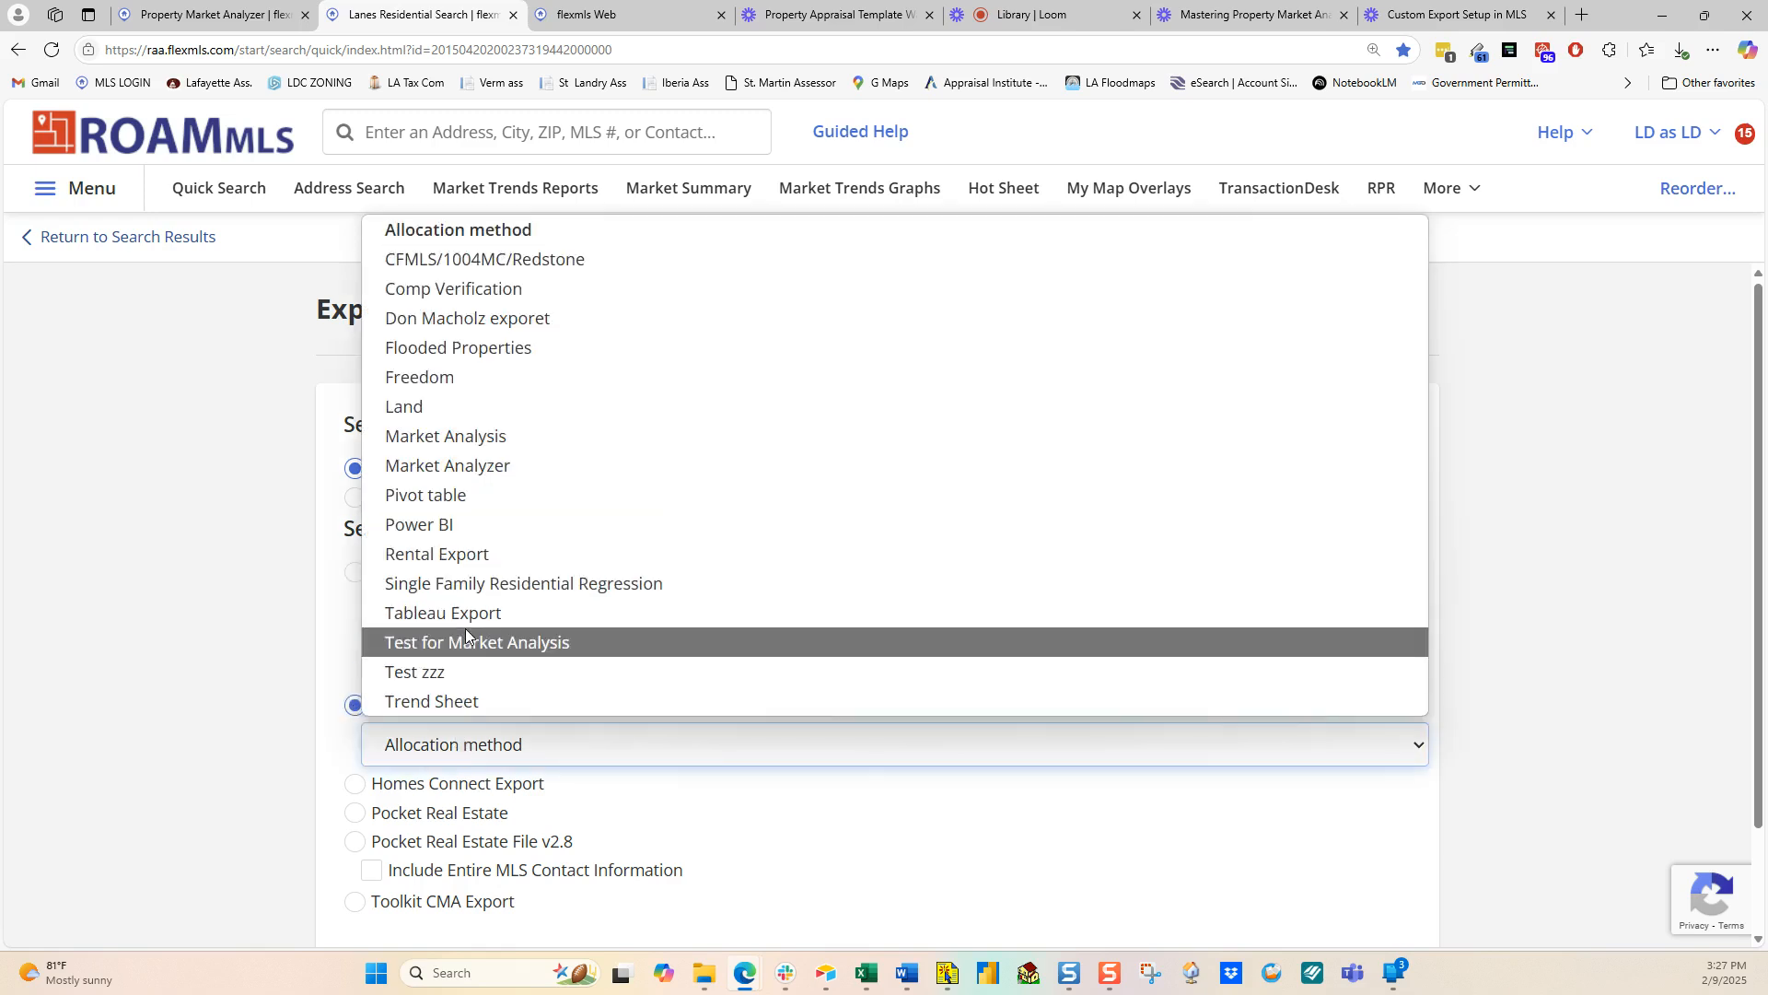
{"action": "left_click", "coordinate": [448, 465]}
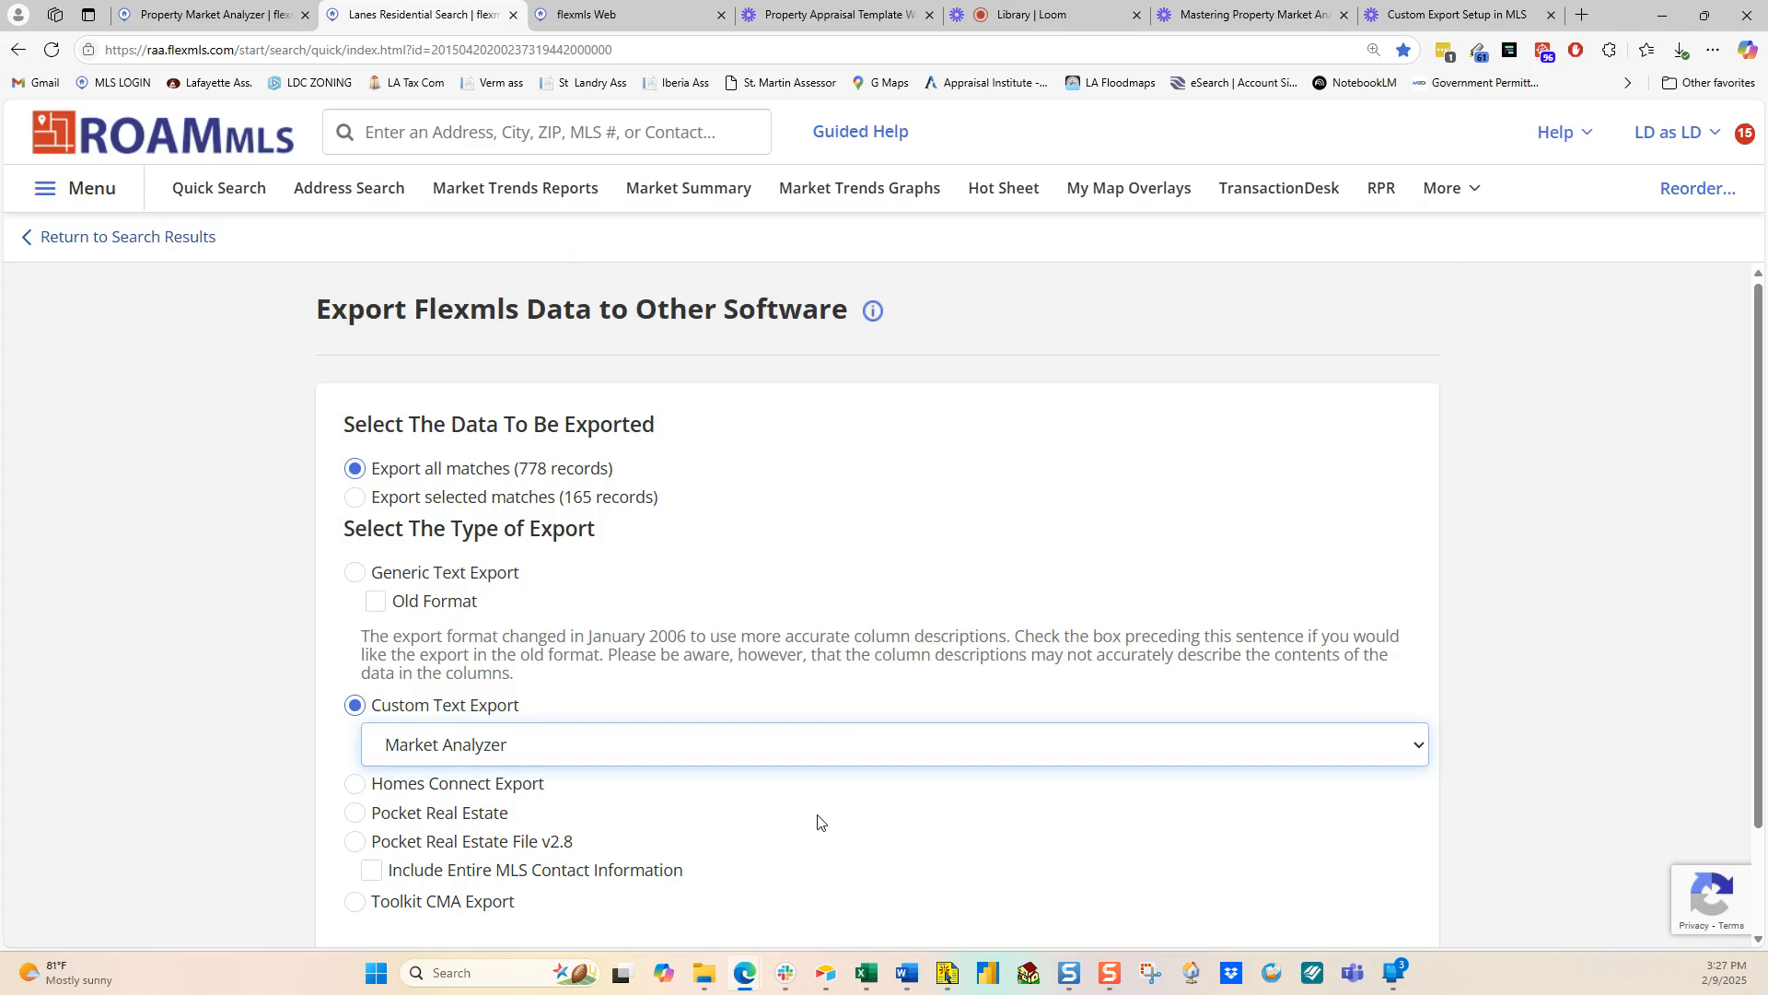
{"action": "scroll", "coordinate": [818, 822], "scroll_direction": "down", "scroll_amount": 1}
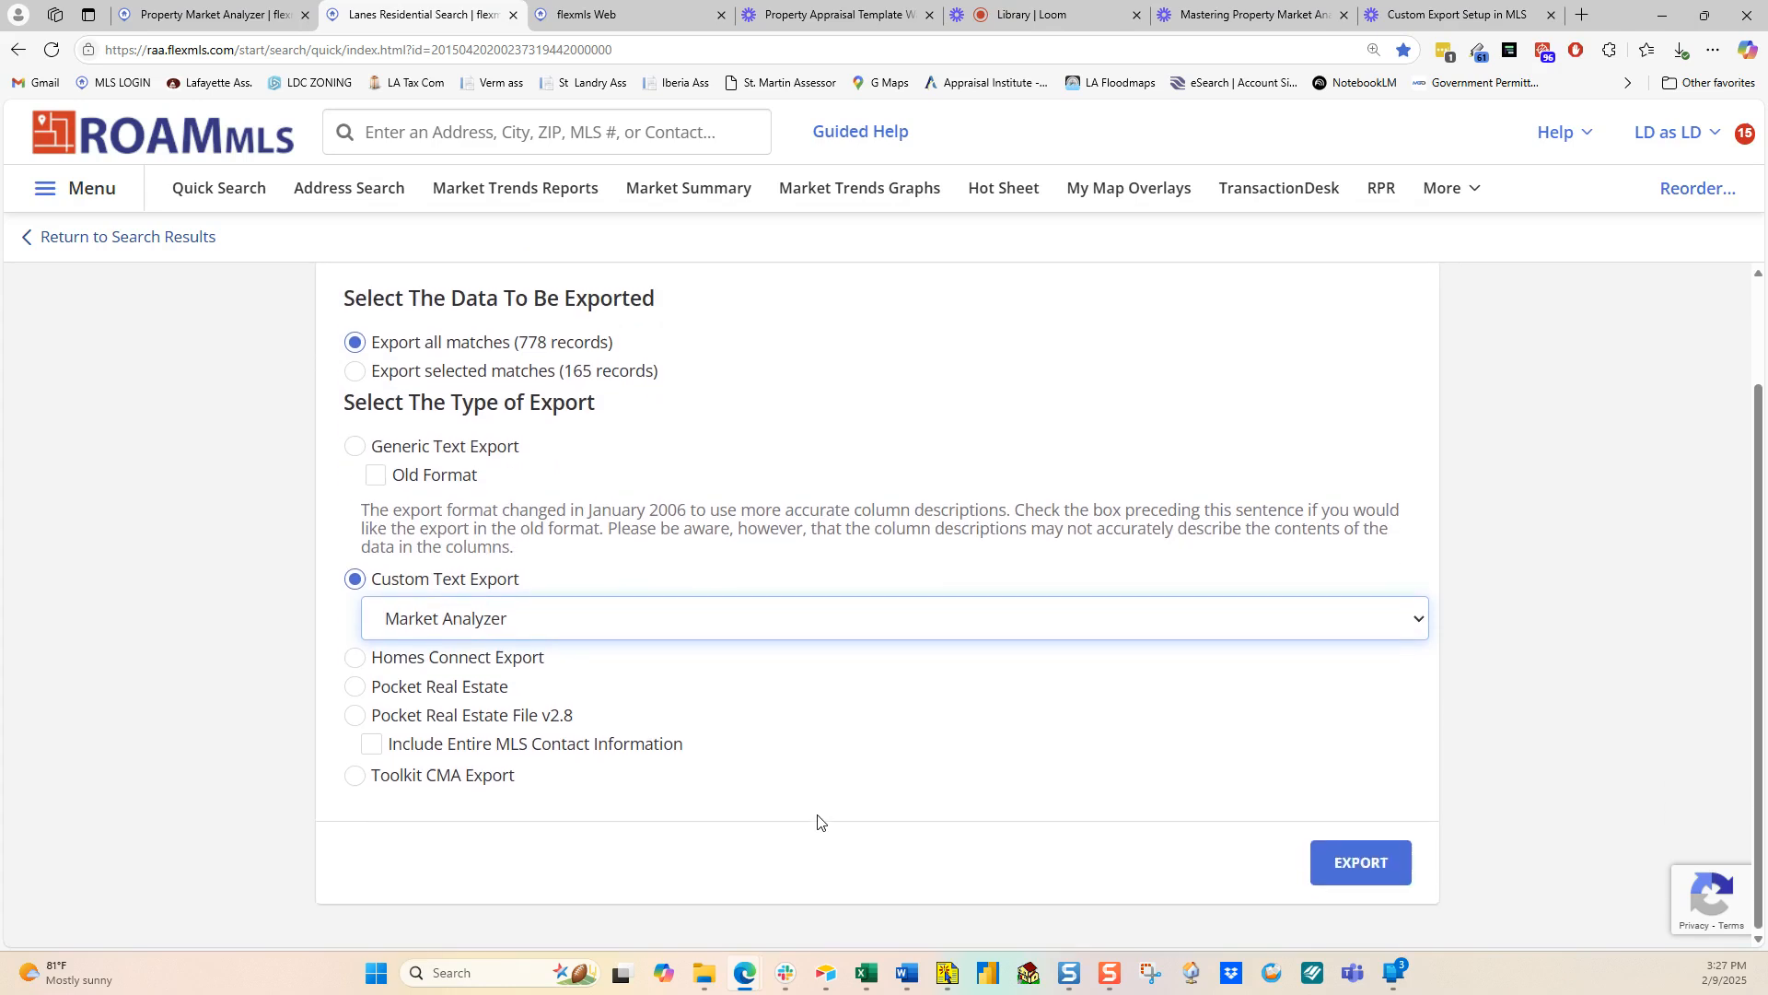
{"action": "left_click", "coordinate": [1350, 865]}
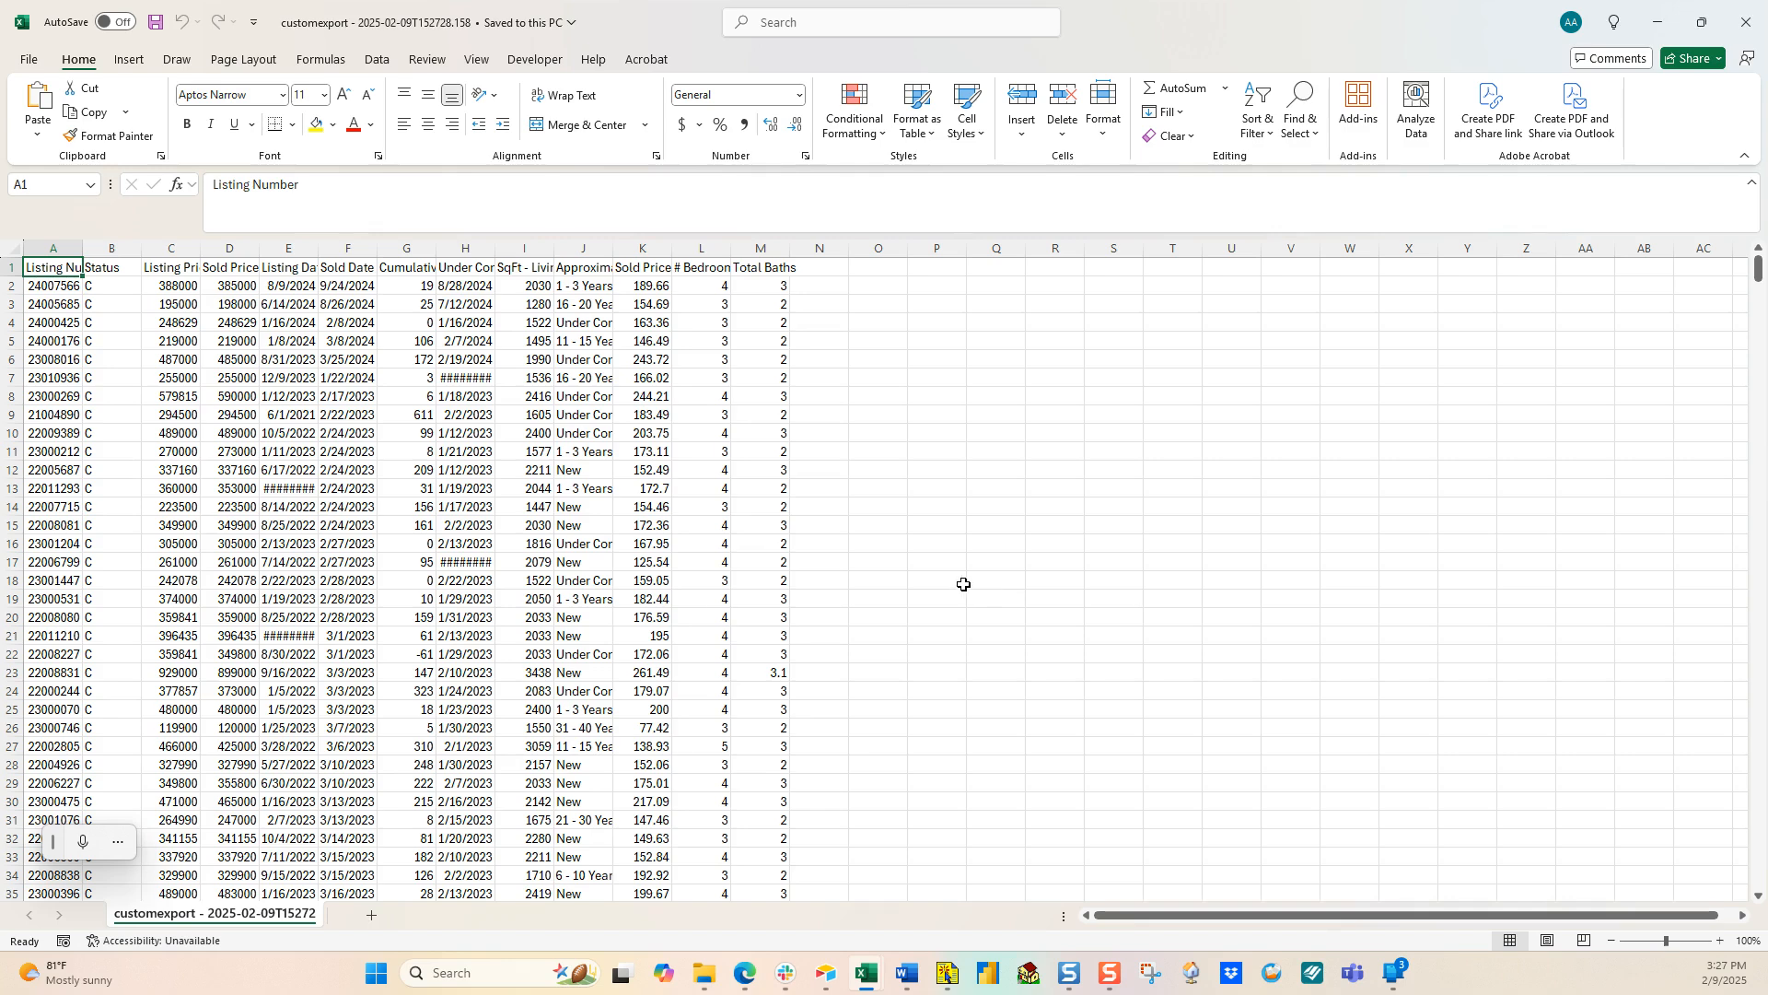
Step: Switch to the Property Market Analyzer1 workbook window from the Excel taskbar preview
{"action": "mouse_move", "coordinate": [868, 976]}
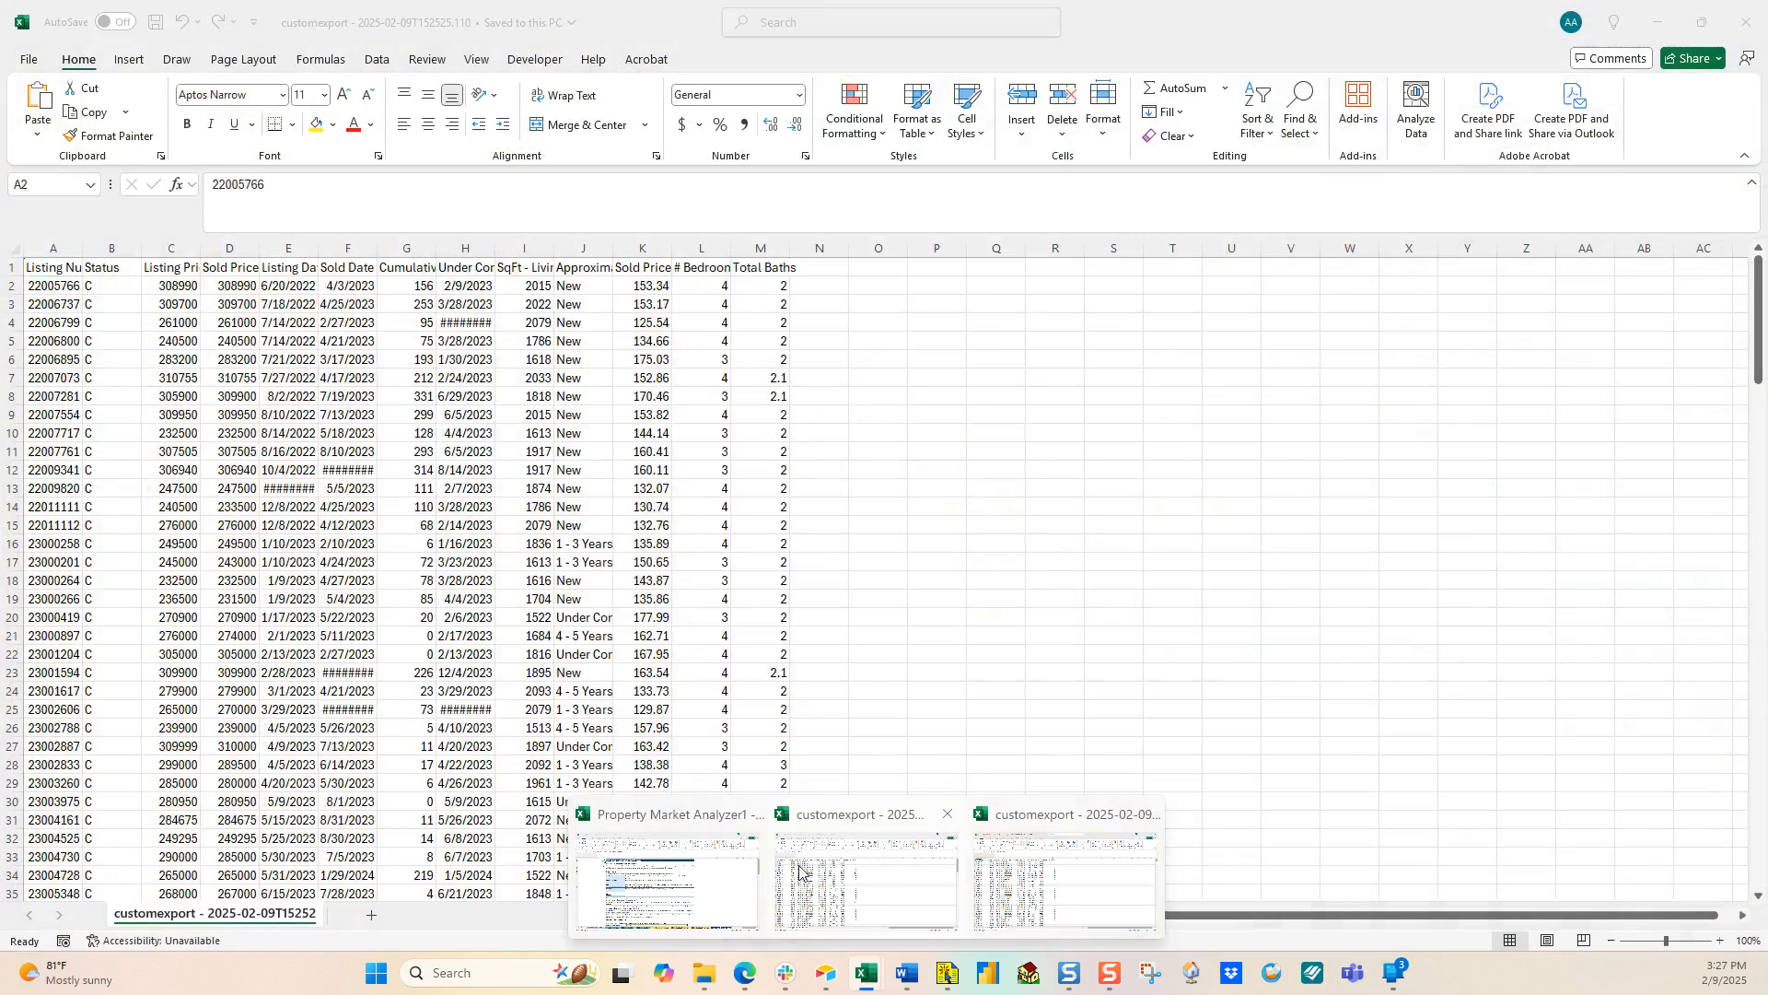
{"action": "left_click", "coordinate": [693, 883]}
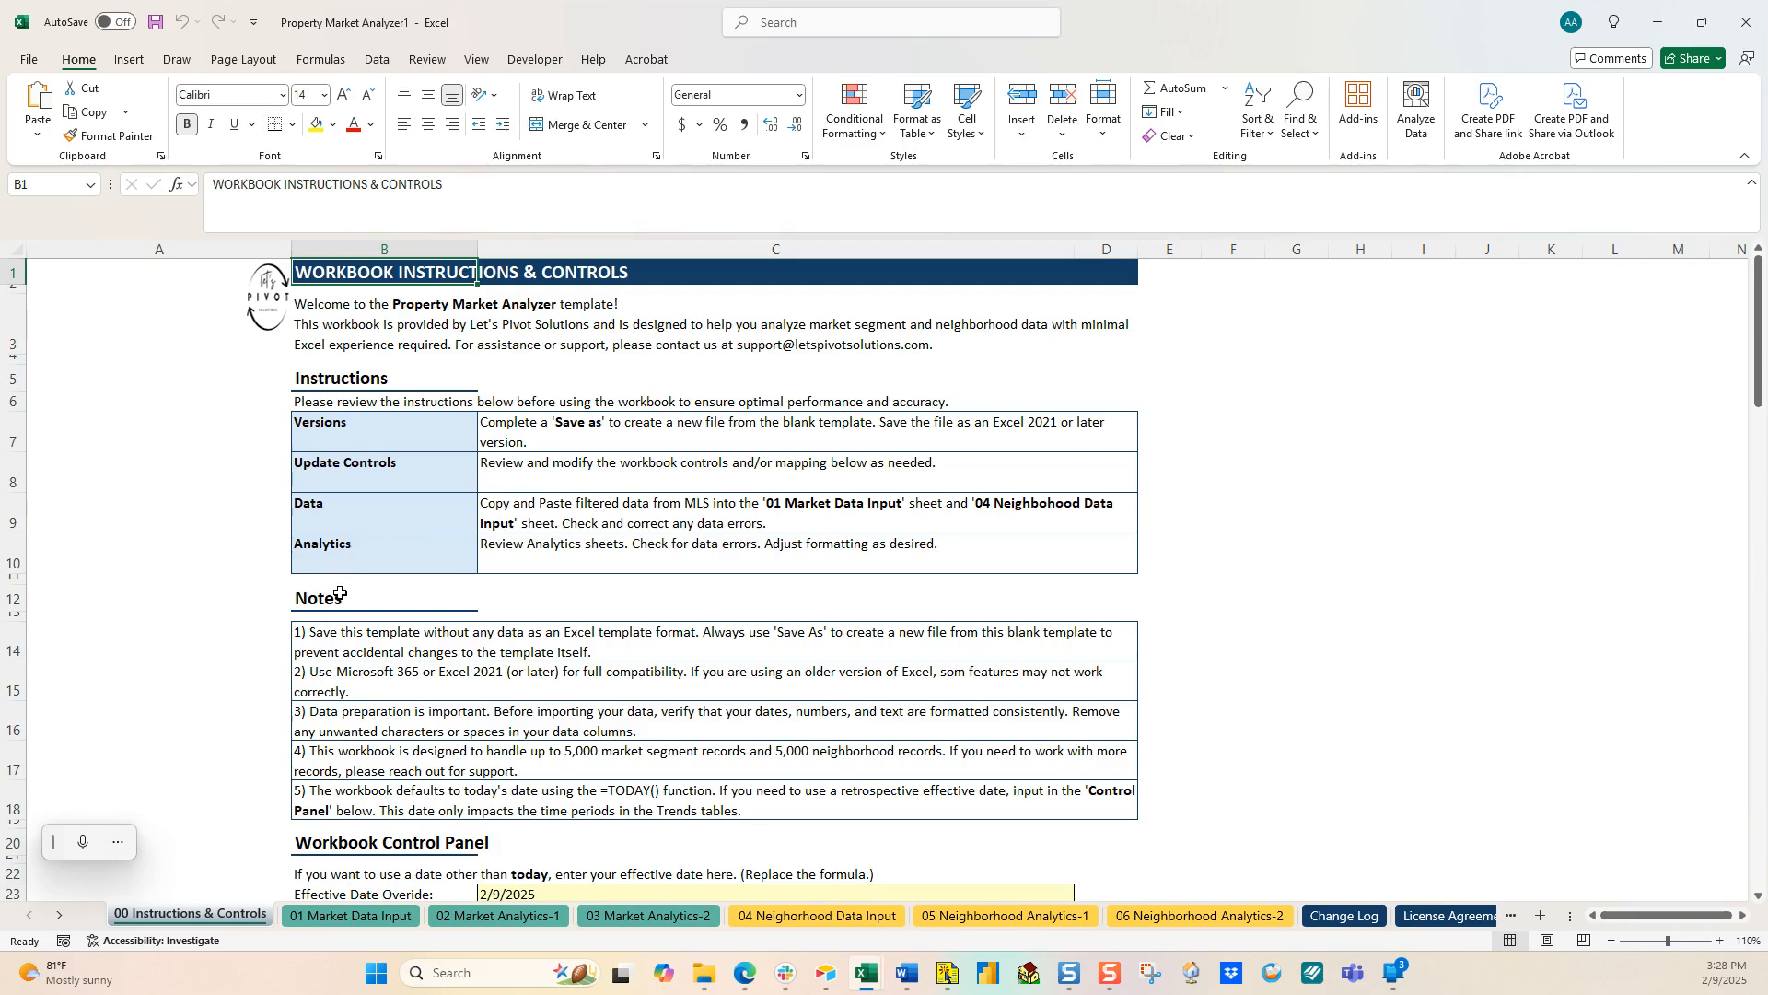
Step: Move from the instructions sheet to the 01 Market Data Input sheet
{"action": "scroll", "coordinate": [339, 593], "scroll_direction": "down", "scroll_amount": 2}
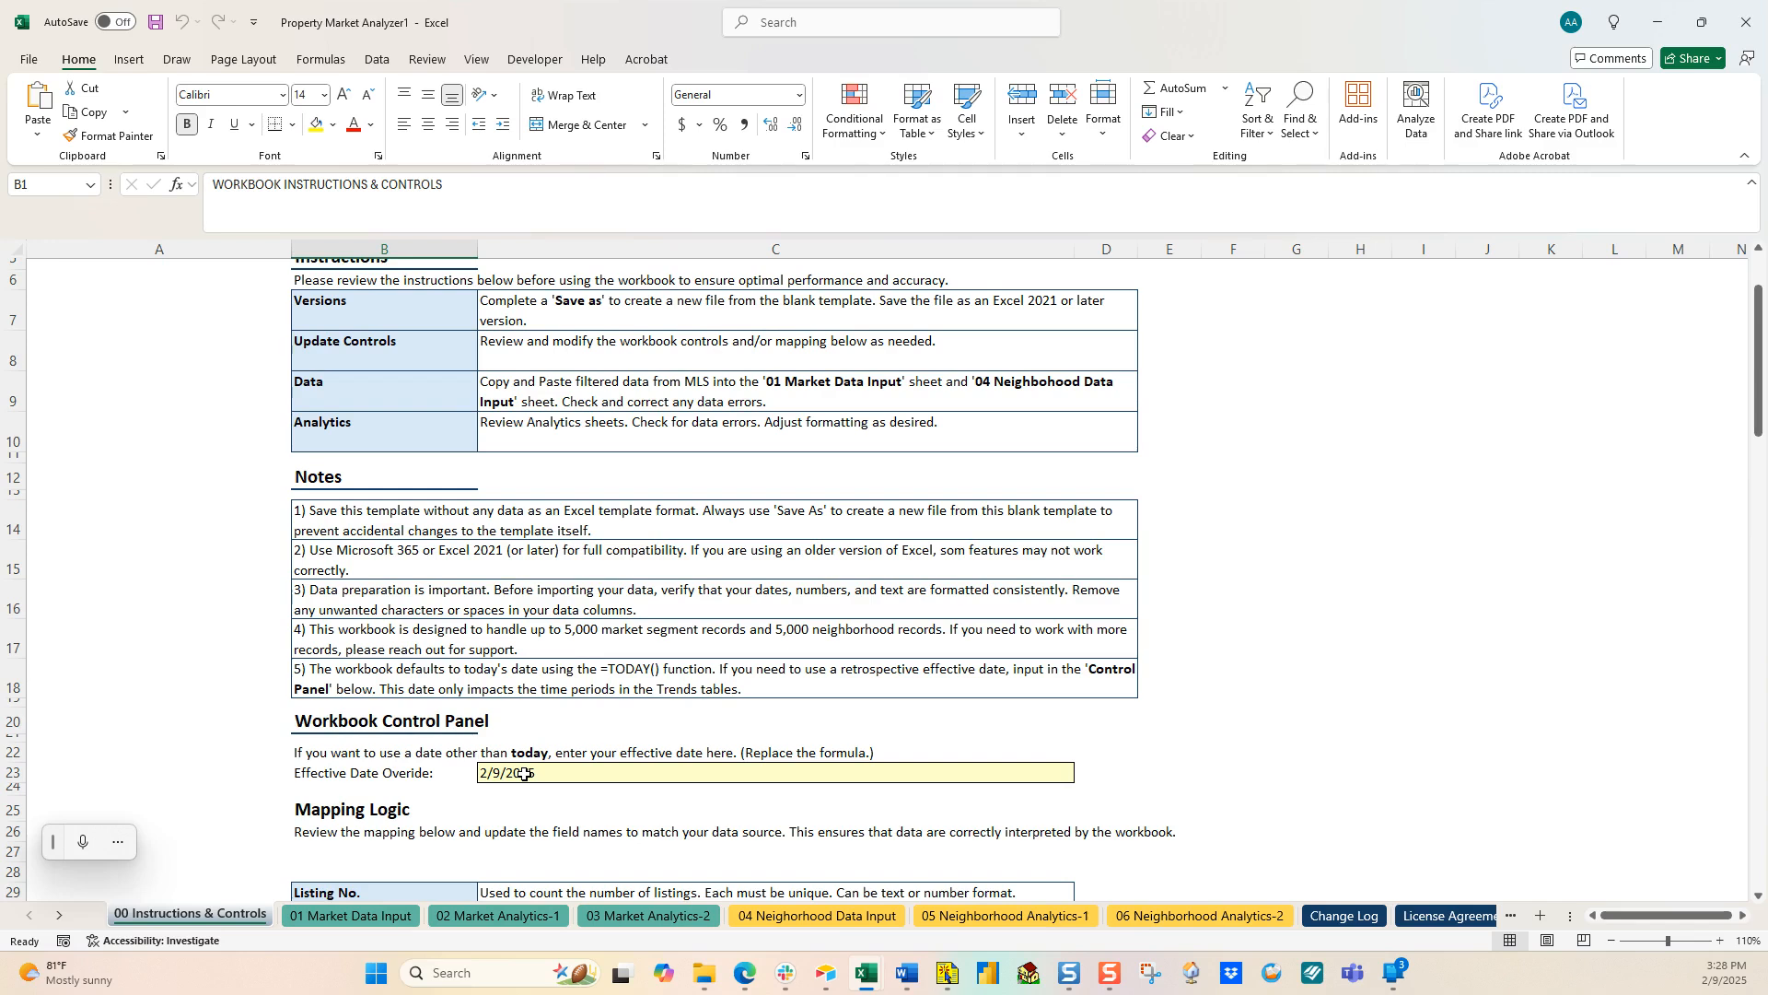
{"action": "left_click", "coordinate": [388, 920]}
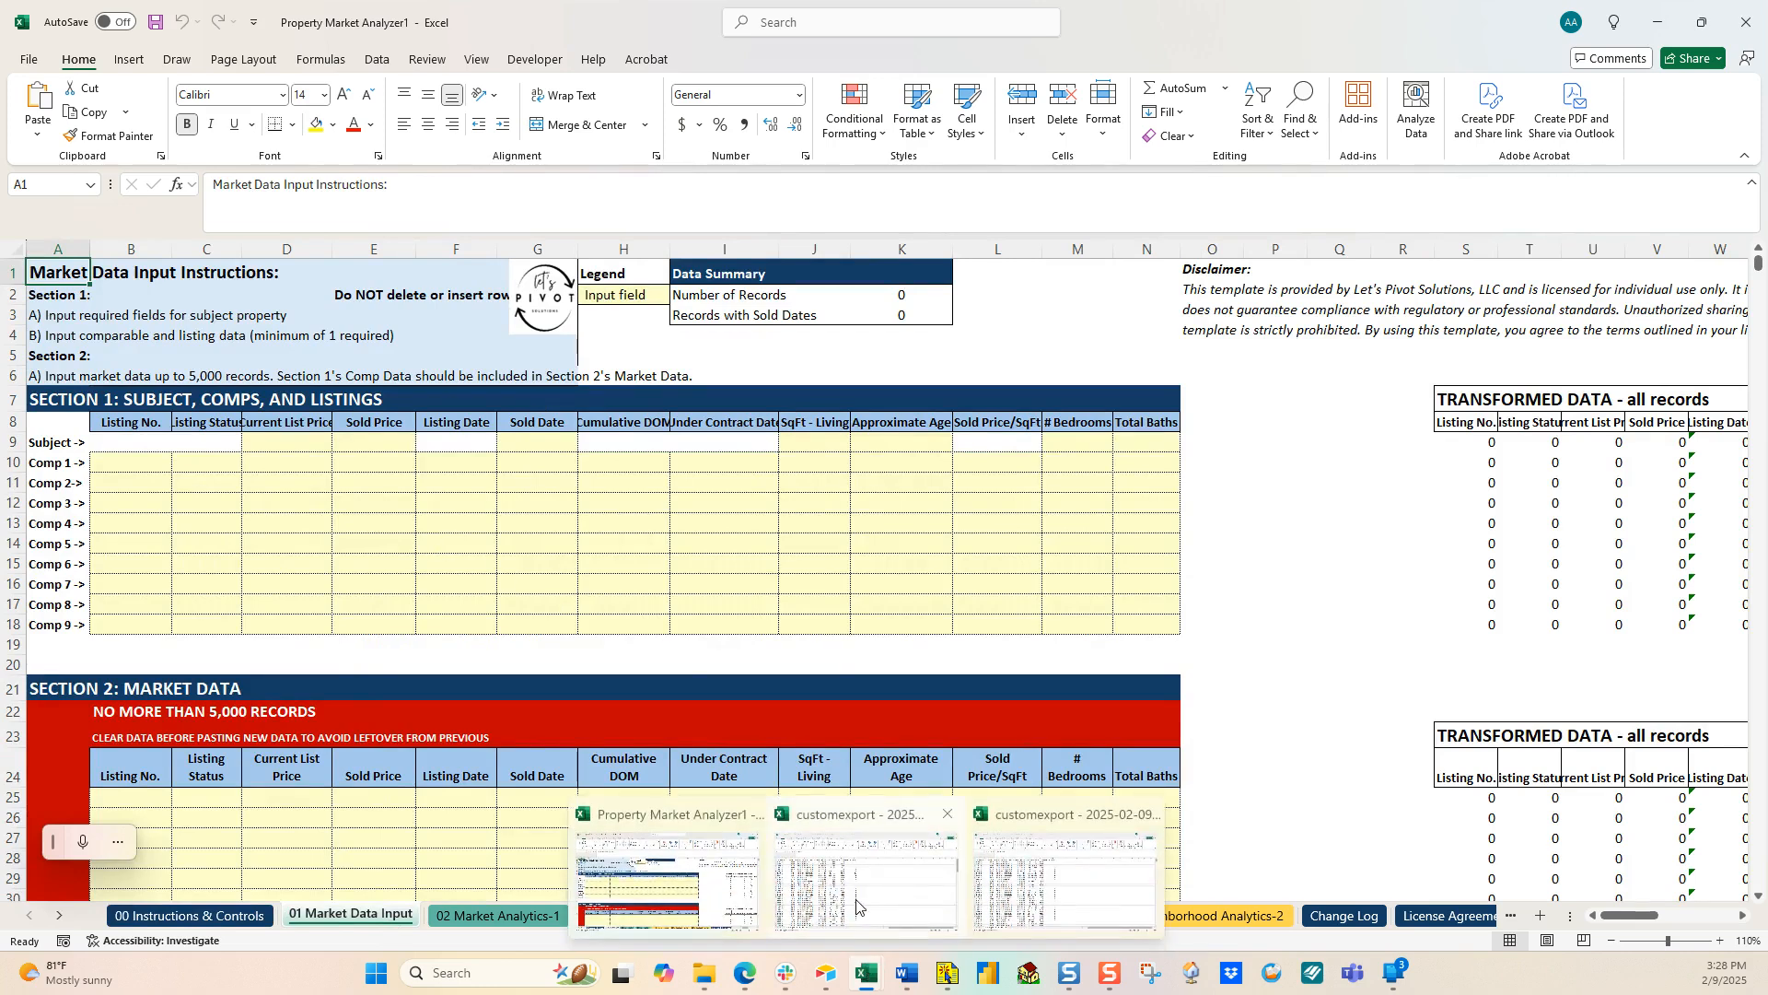
Step: In the customexport workbook, select listing rows from 22005766 across all columns to the last row and copy them
{"action": "left_click", "coordinate": [911, 870]}
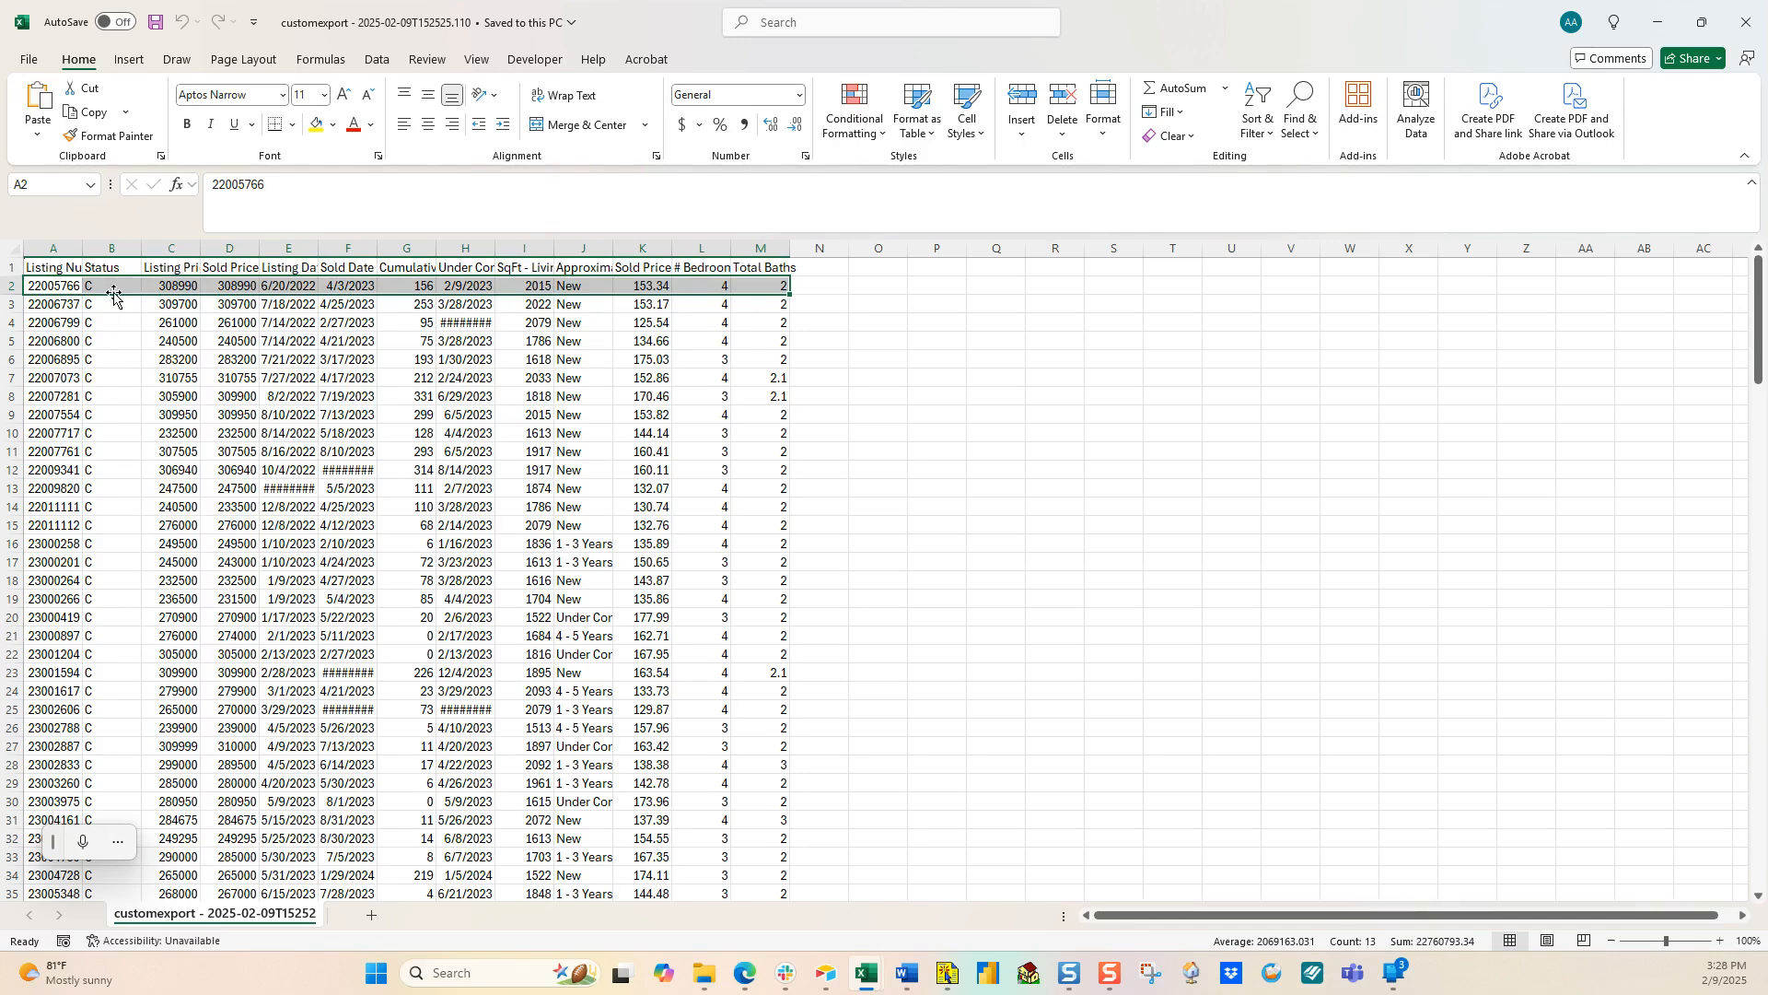
{"action": "left_click", "coordinate": [40, 268]}
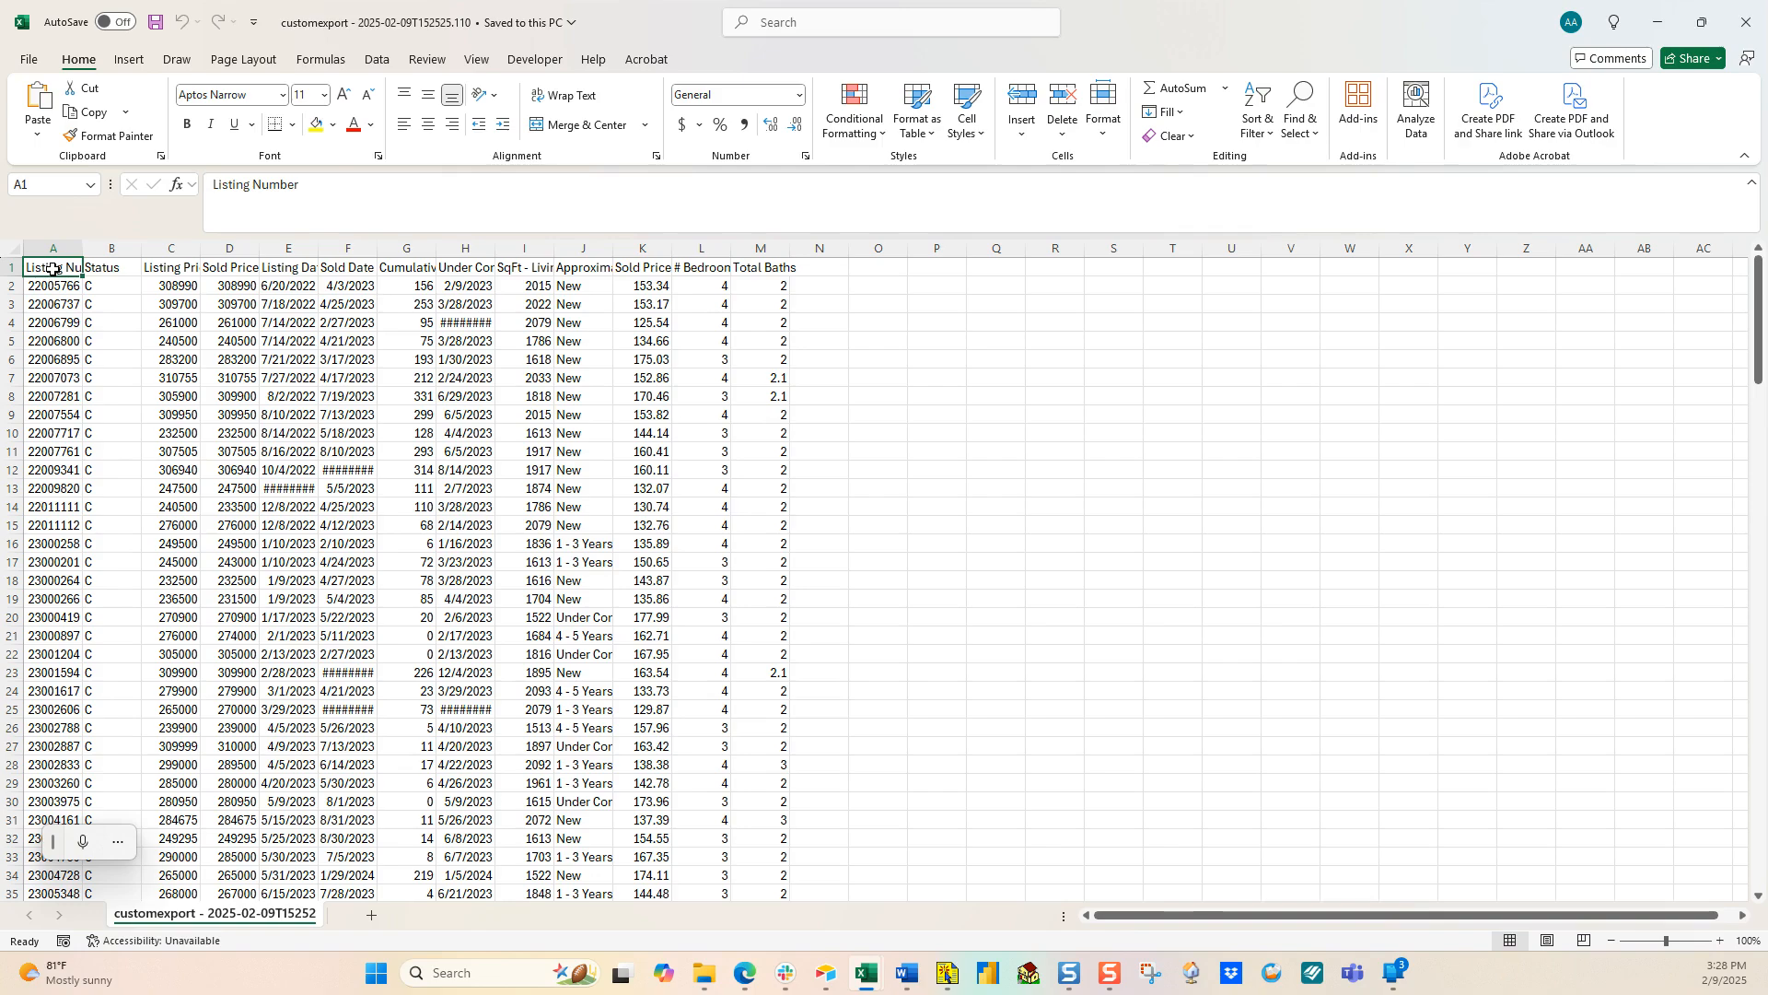
{"action": "key", "text": "ctrl+shift+End"}
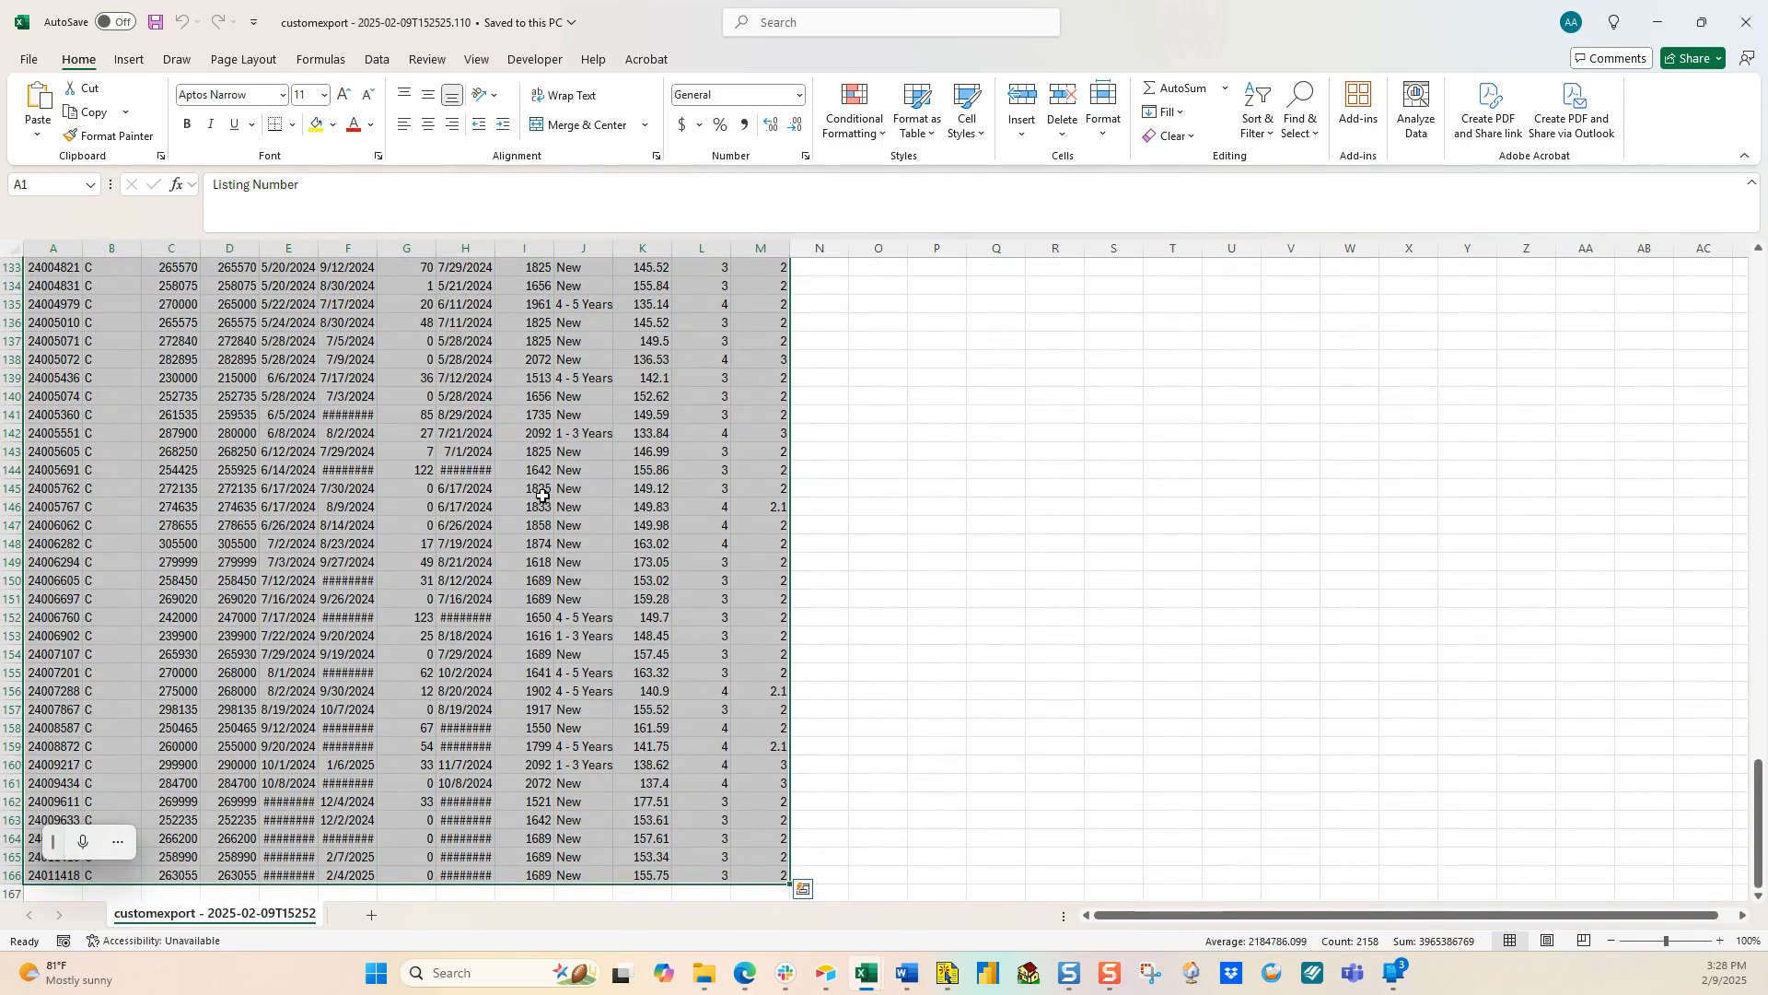
{"action": "scroll", "coordinate": [542, 495], "scroll_direction": "up", "scroll_amount": 15}
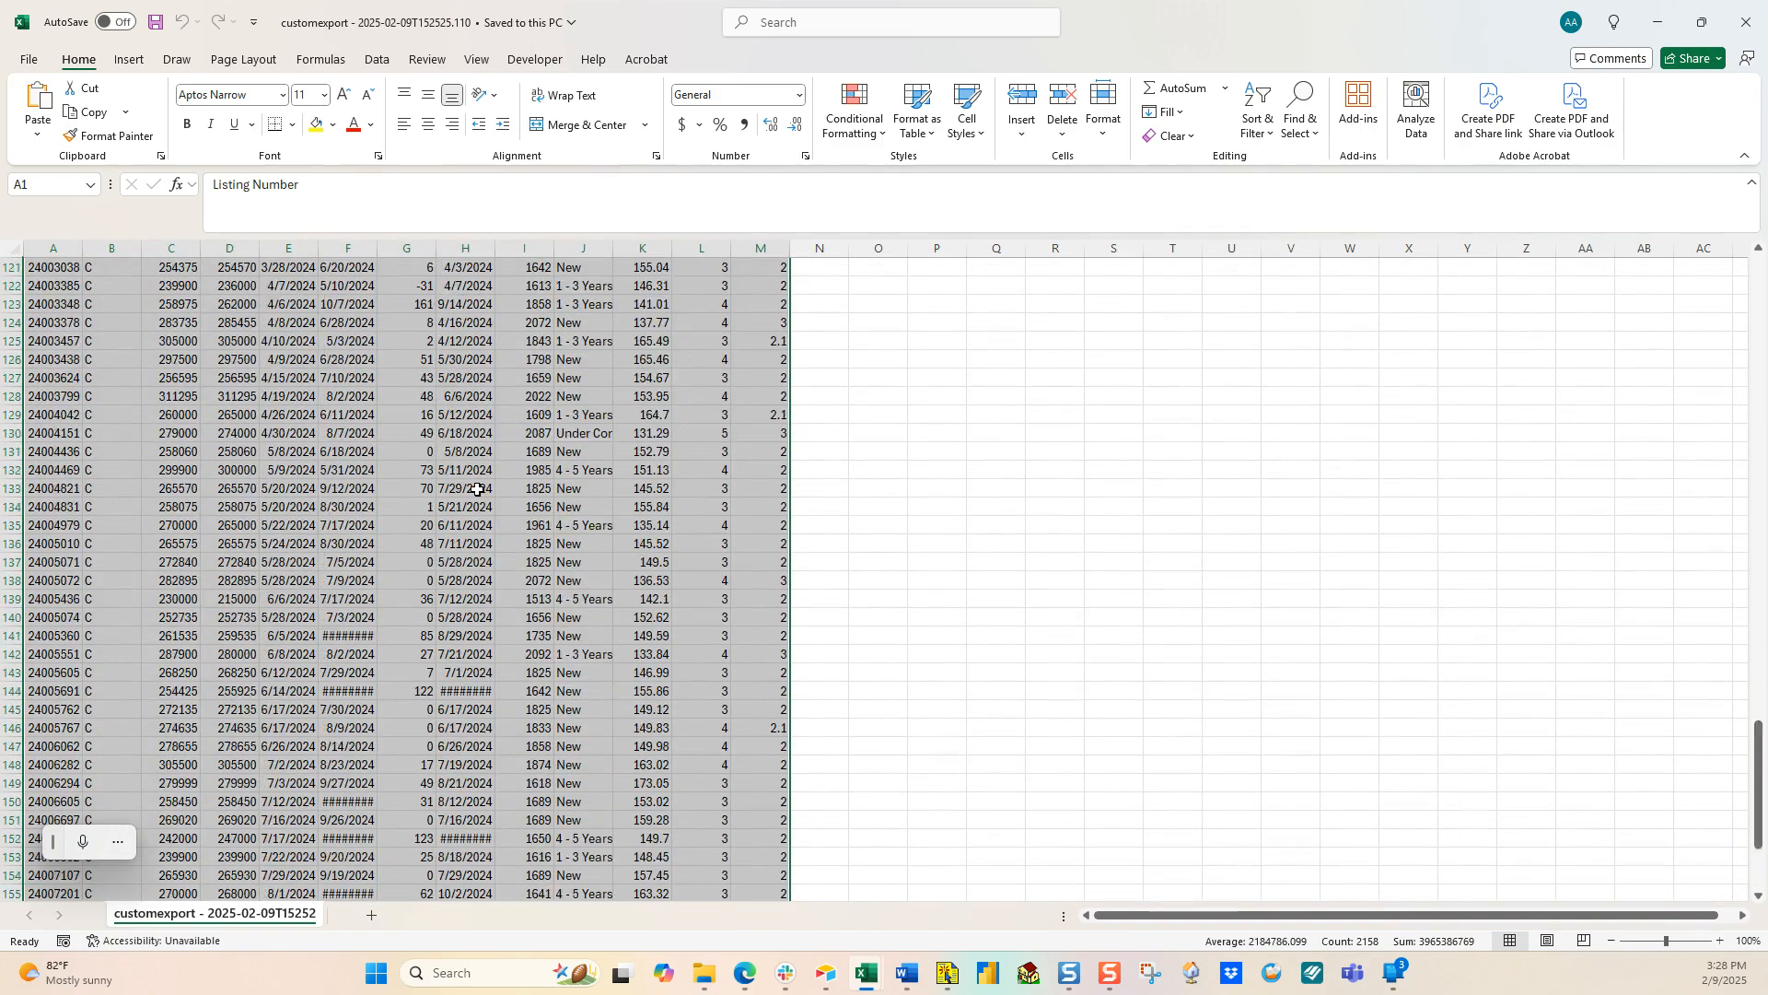
{"action": "left_click_drag", "start_coordinate": [162, 450], "coordinate": [162, 507]}
{"action": "left_click", "coordinate": [162, 451]}
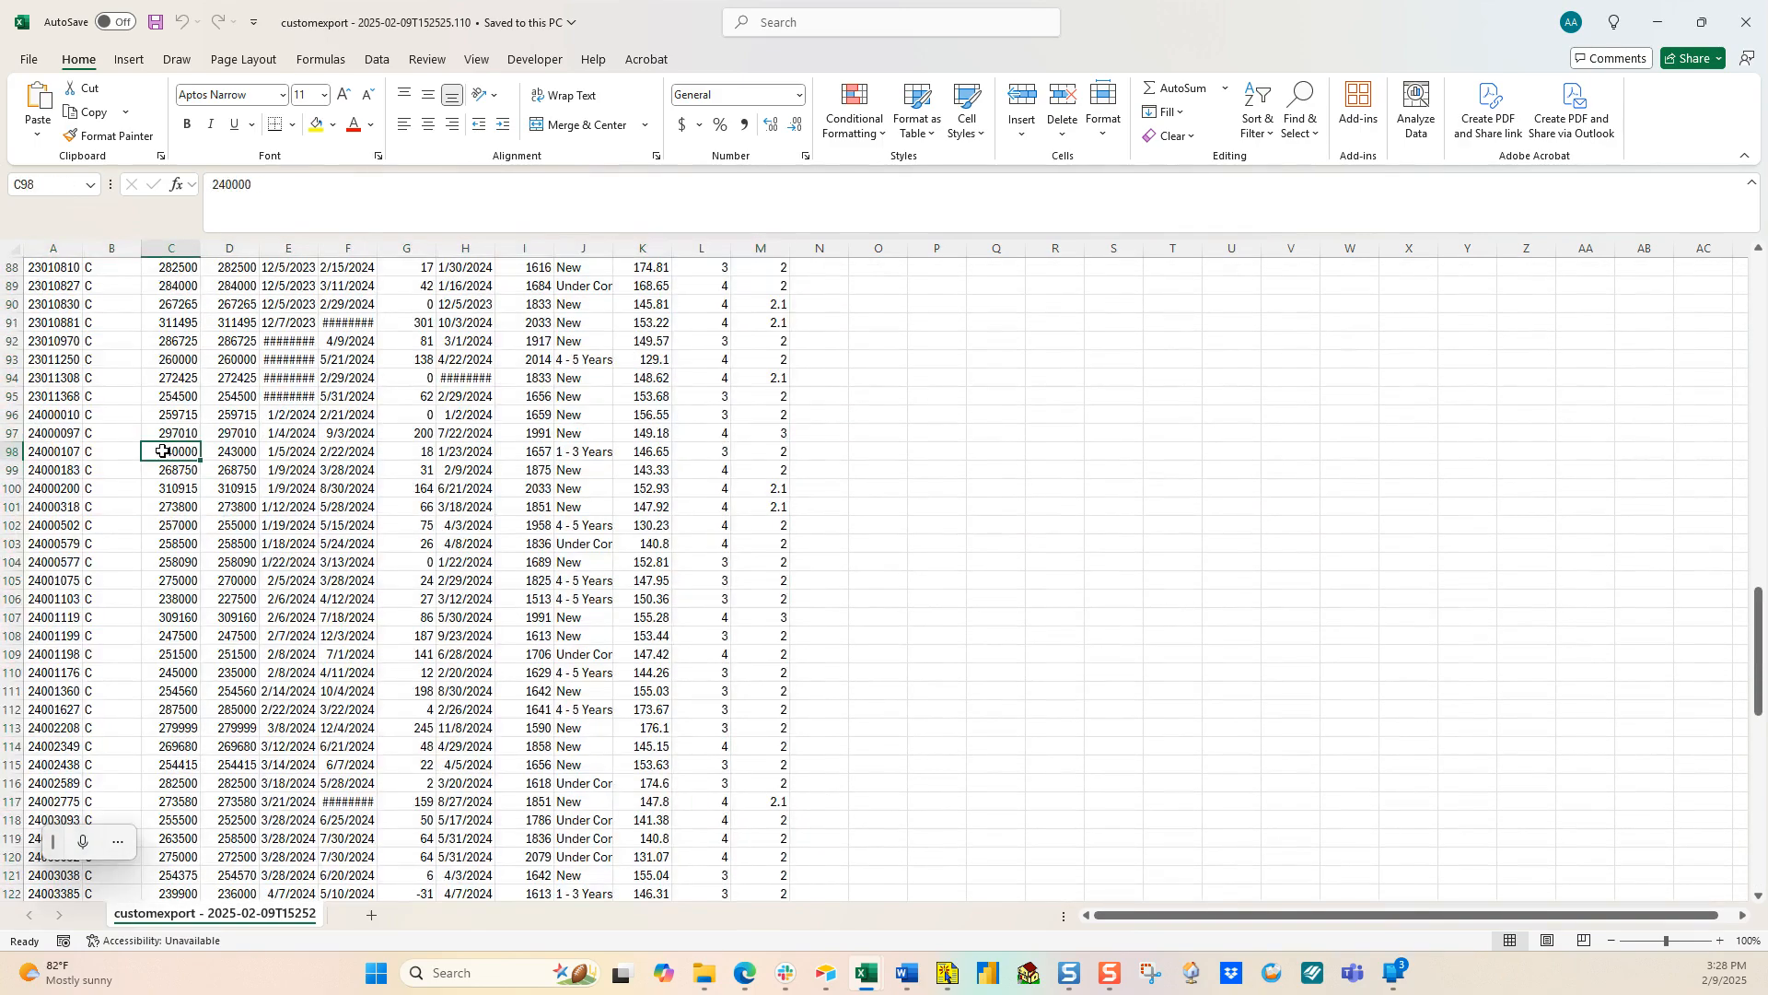
{"action": "key", "text": "ctrl+shift+Up"}
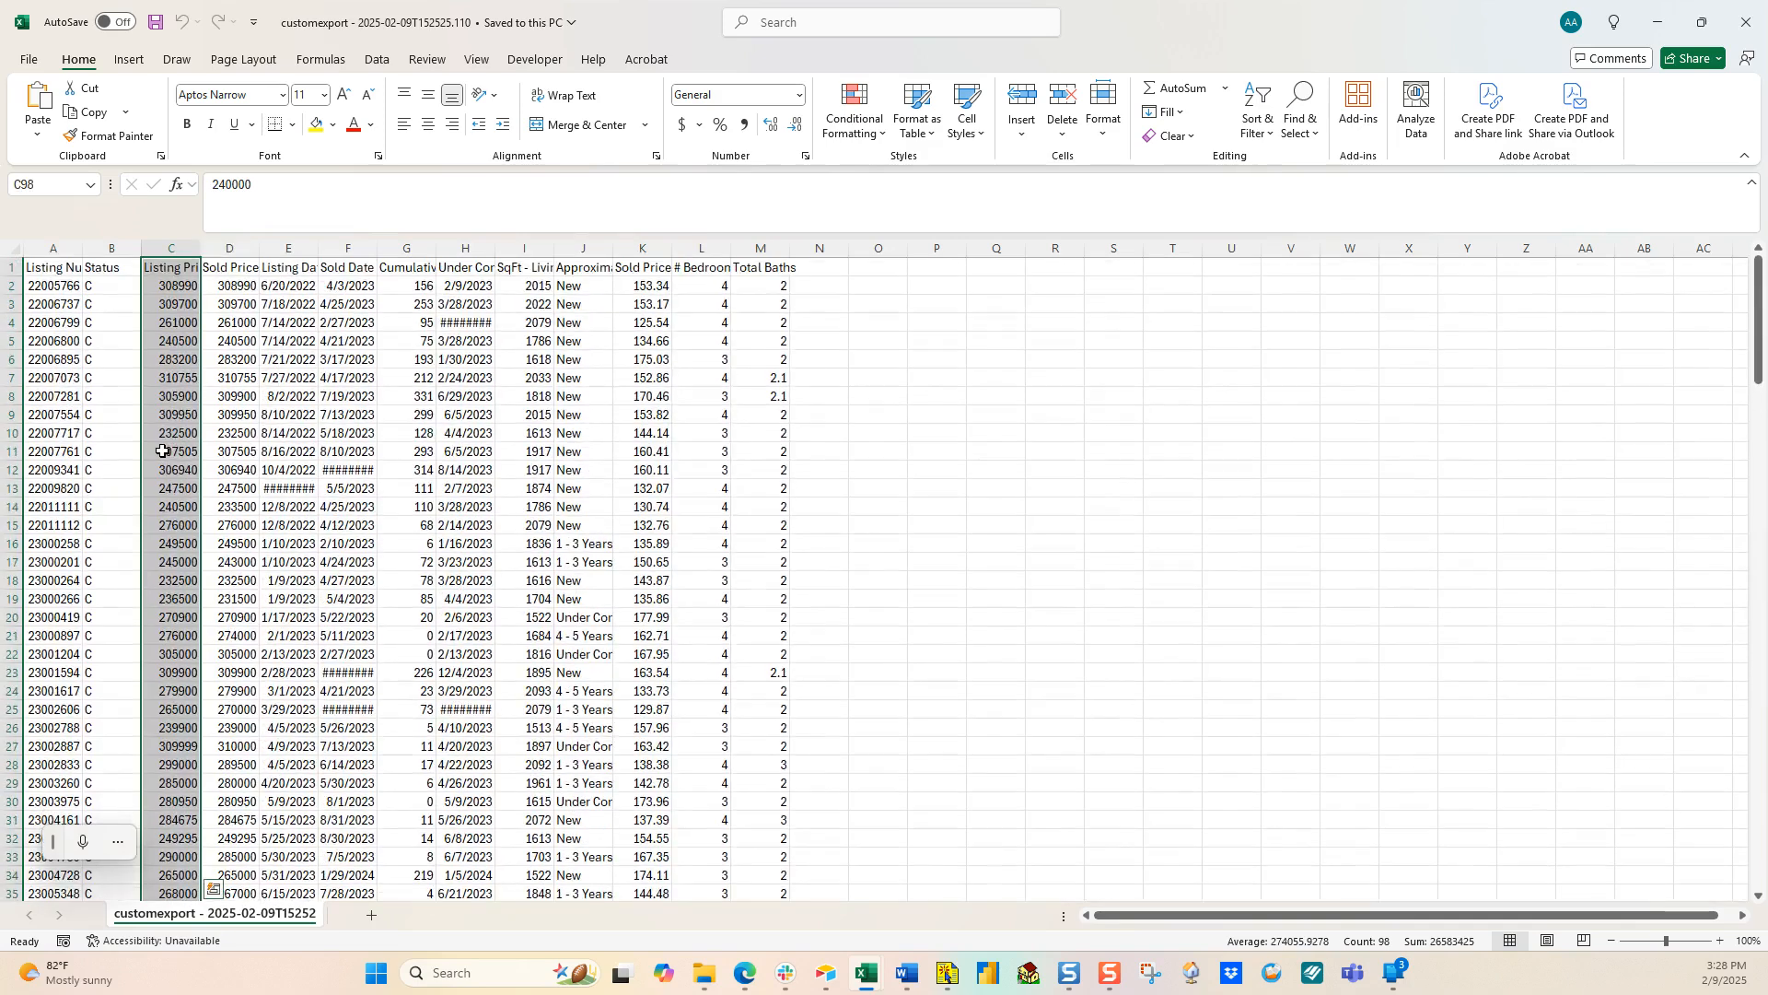
{"action": "left_click", "coordinate": [44, 288]}
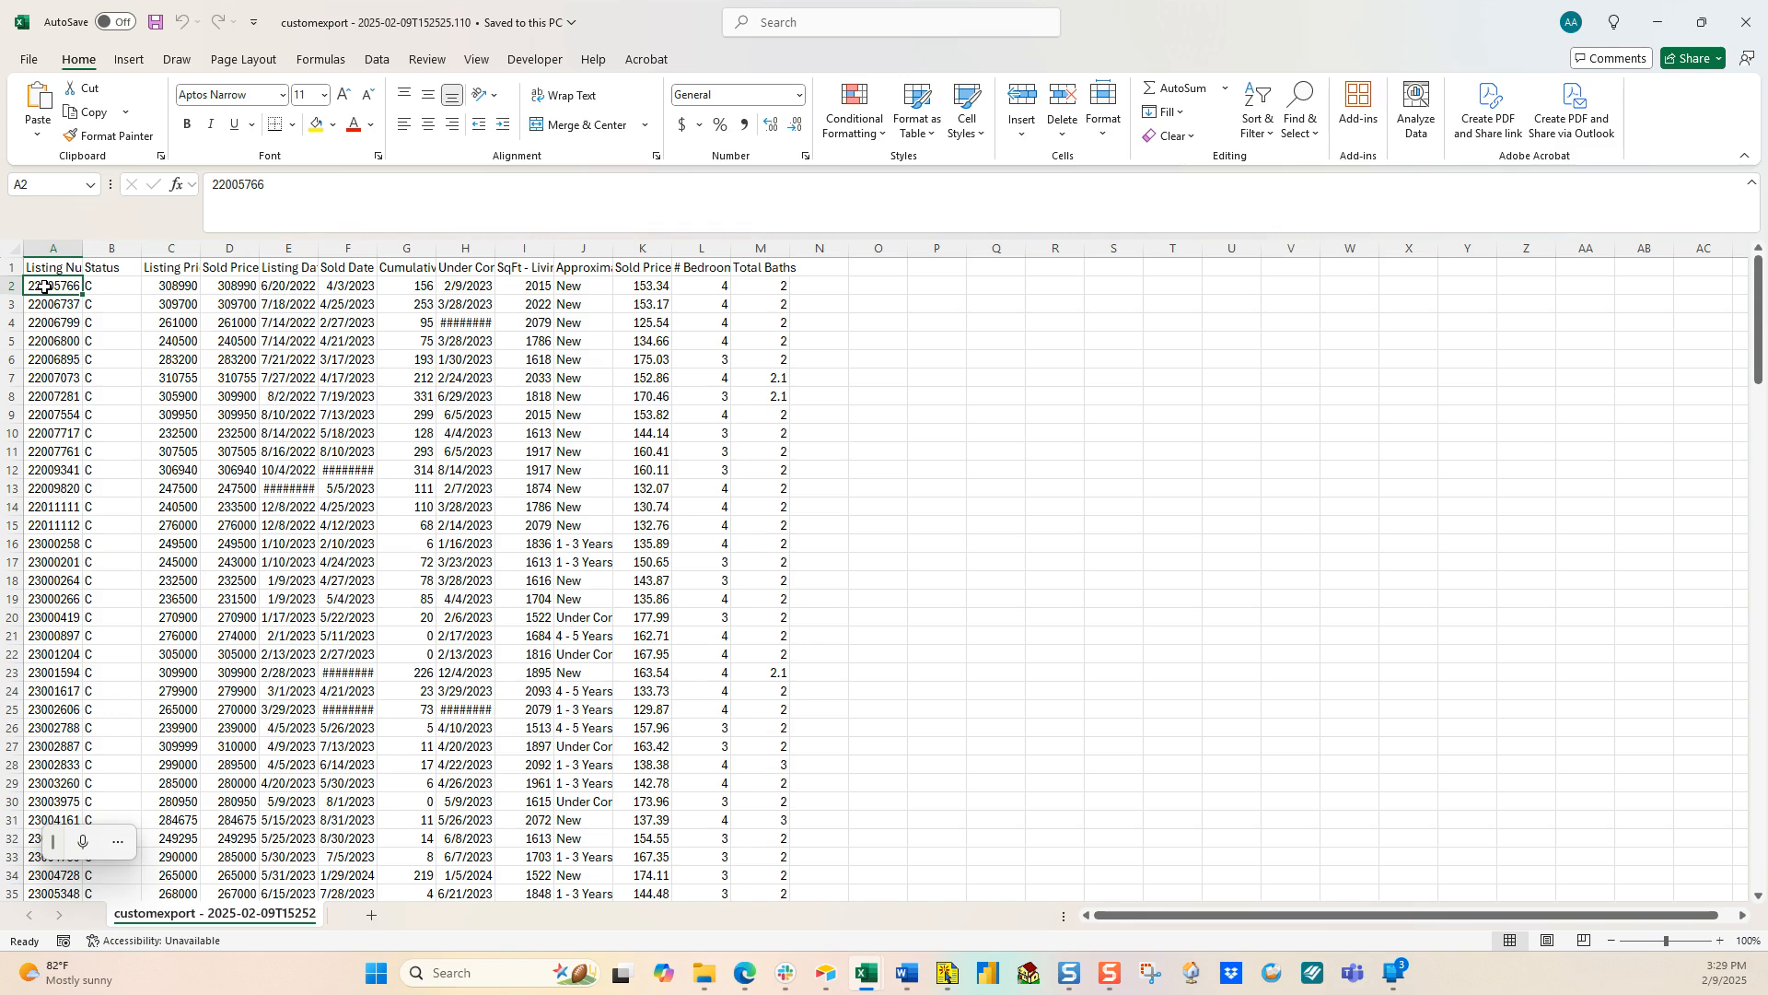
{"action": "key", "text": "ctrl+shift+Right"}
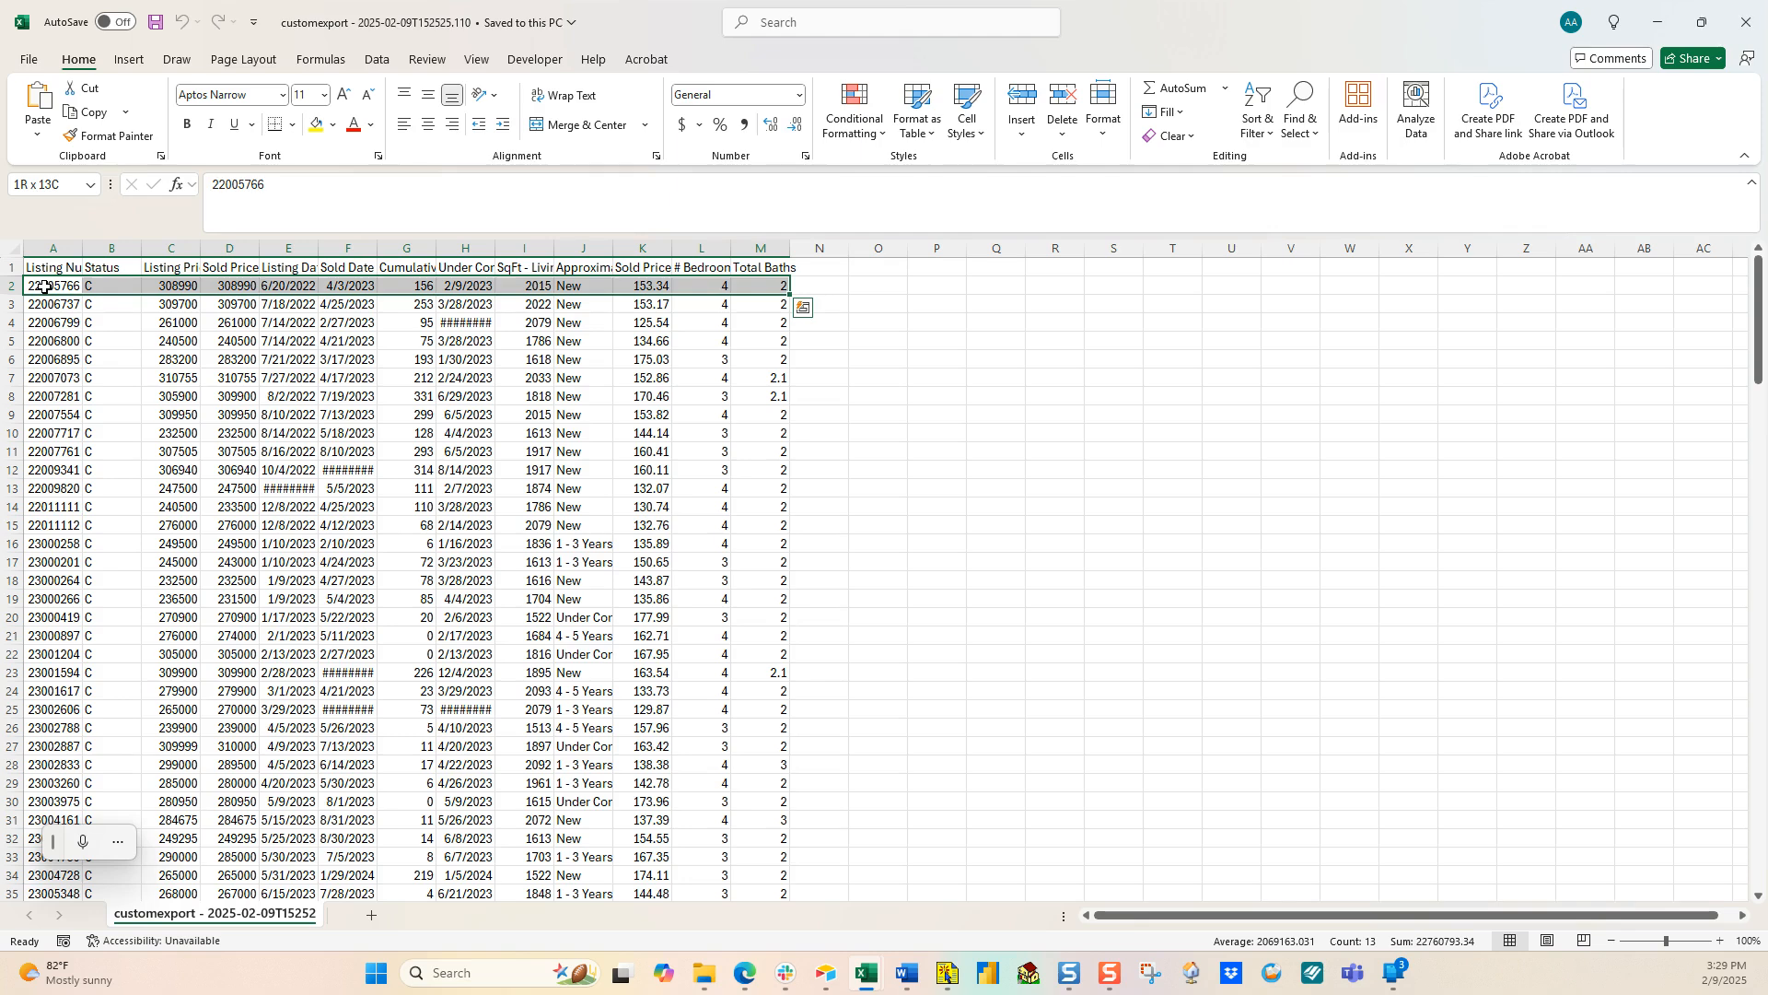
{"action": "key", "text": "ctrl+shift+Down"}
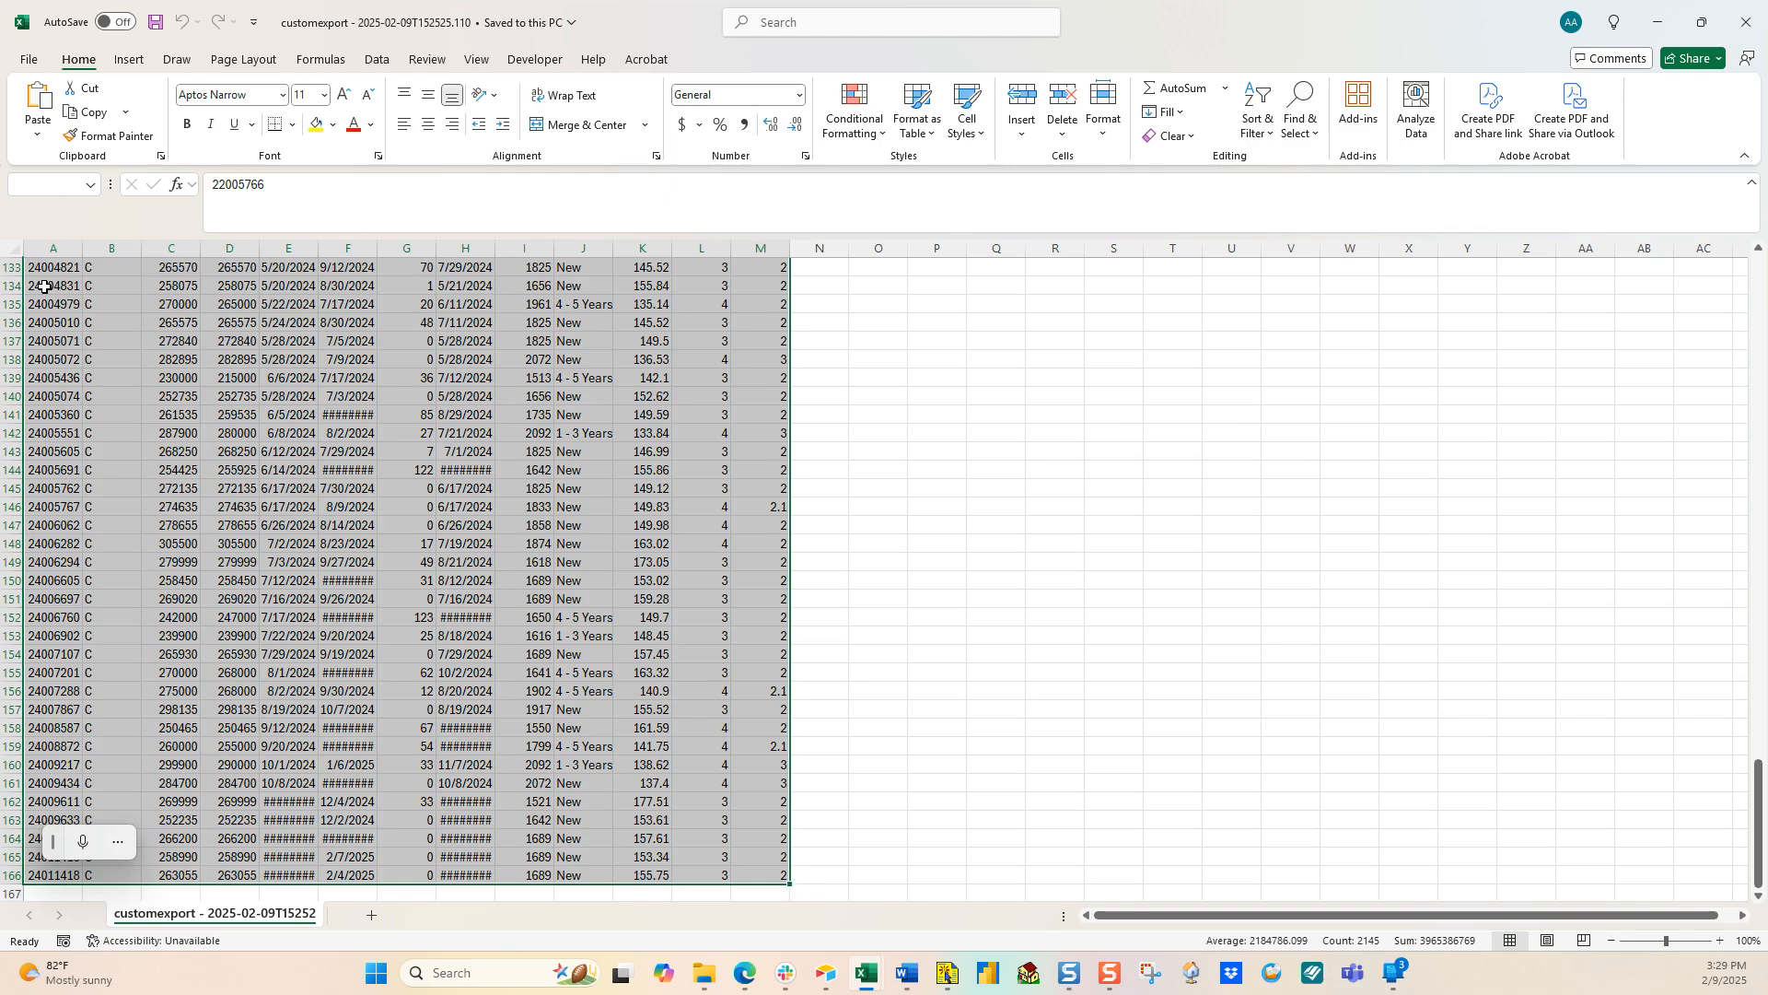
{"action": "key", "text": "ctrl+c"}
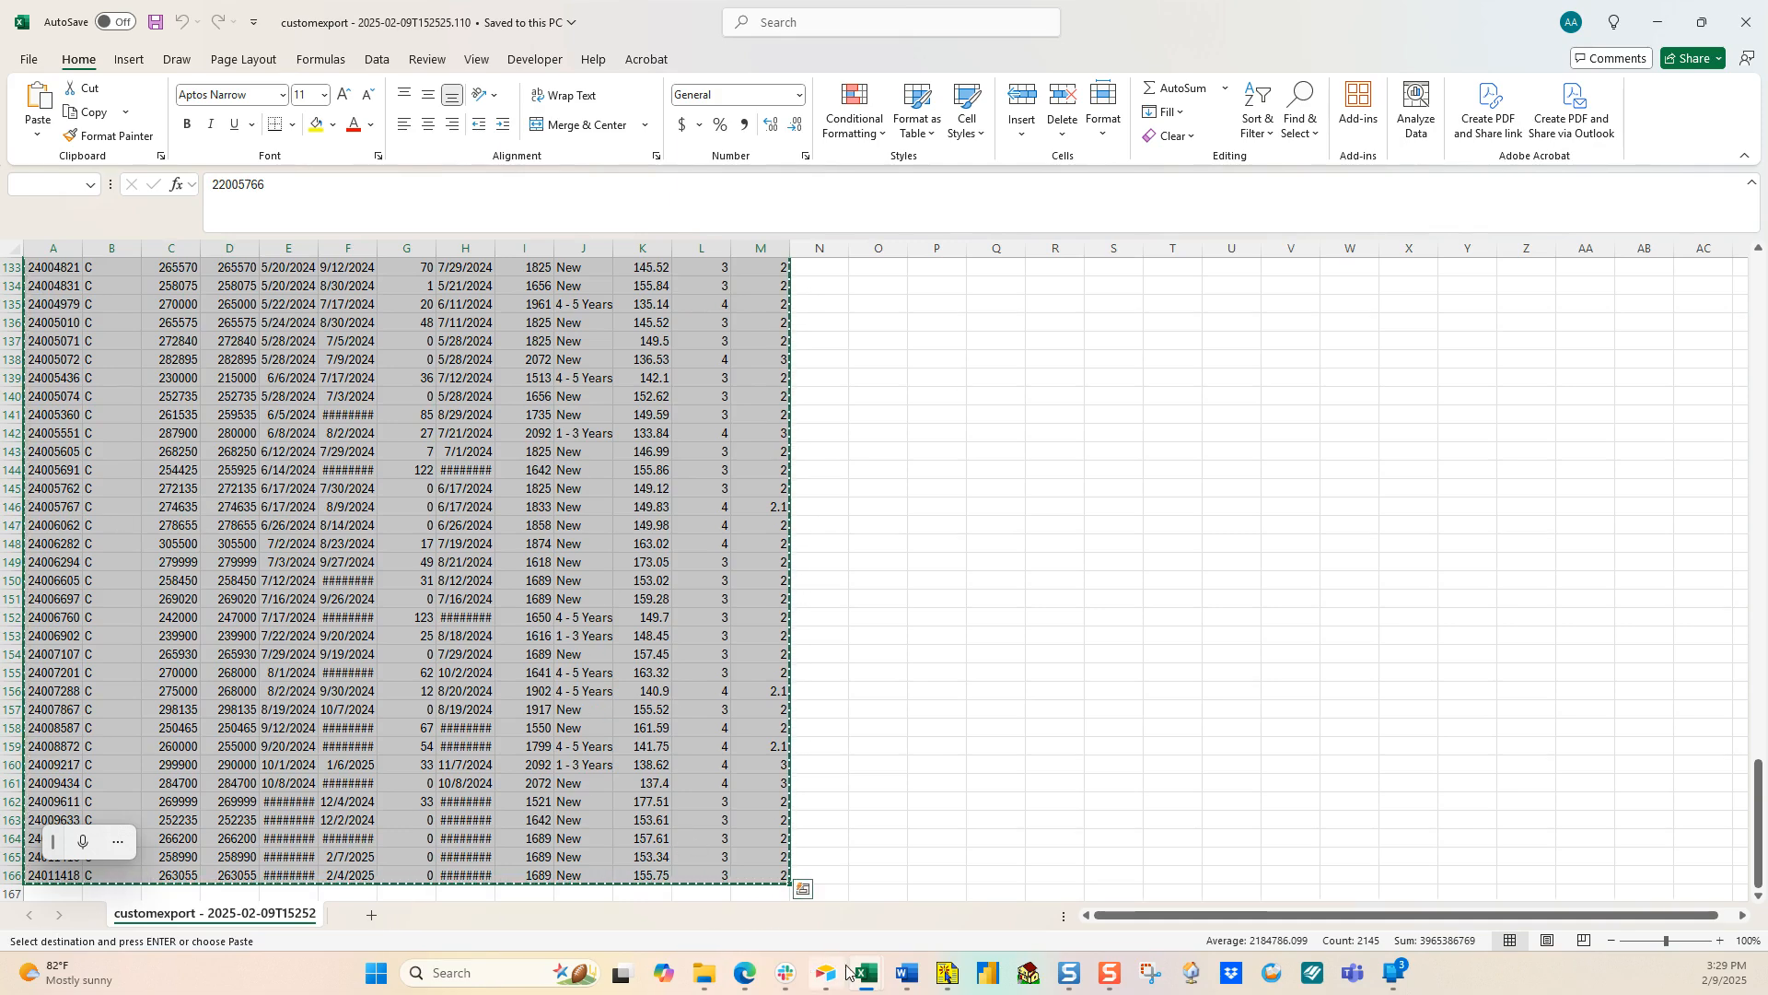
Step: Paste the copied listings into Section 2 at cell B25 of the 01 Market Data Input sheet
{"action": "mouse_move", "coordinate": [866, 974]}
{"action": "left_click", "coordinate": [742, 894]}
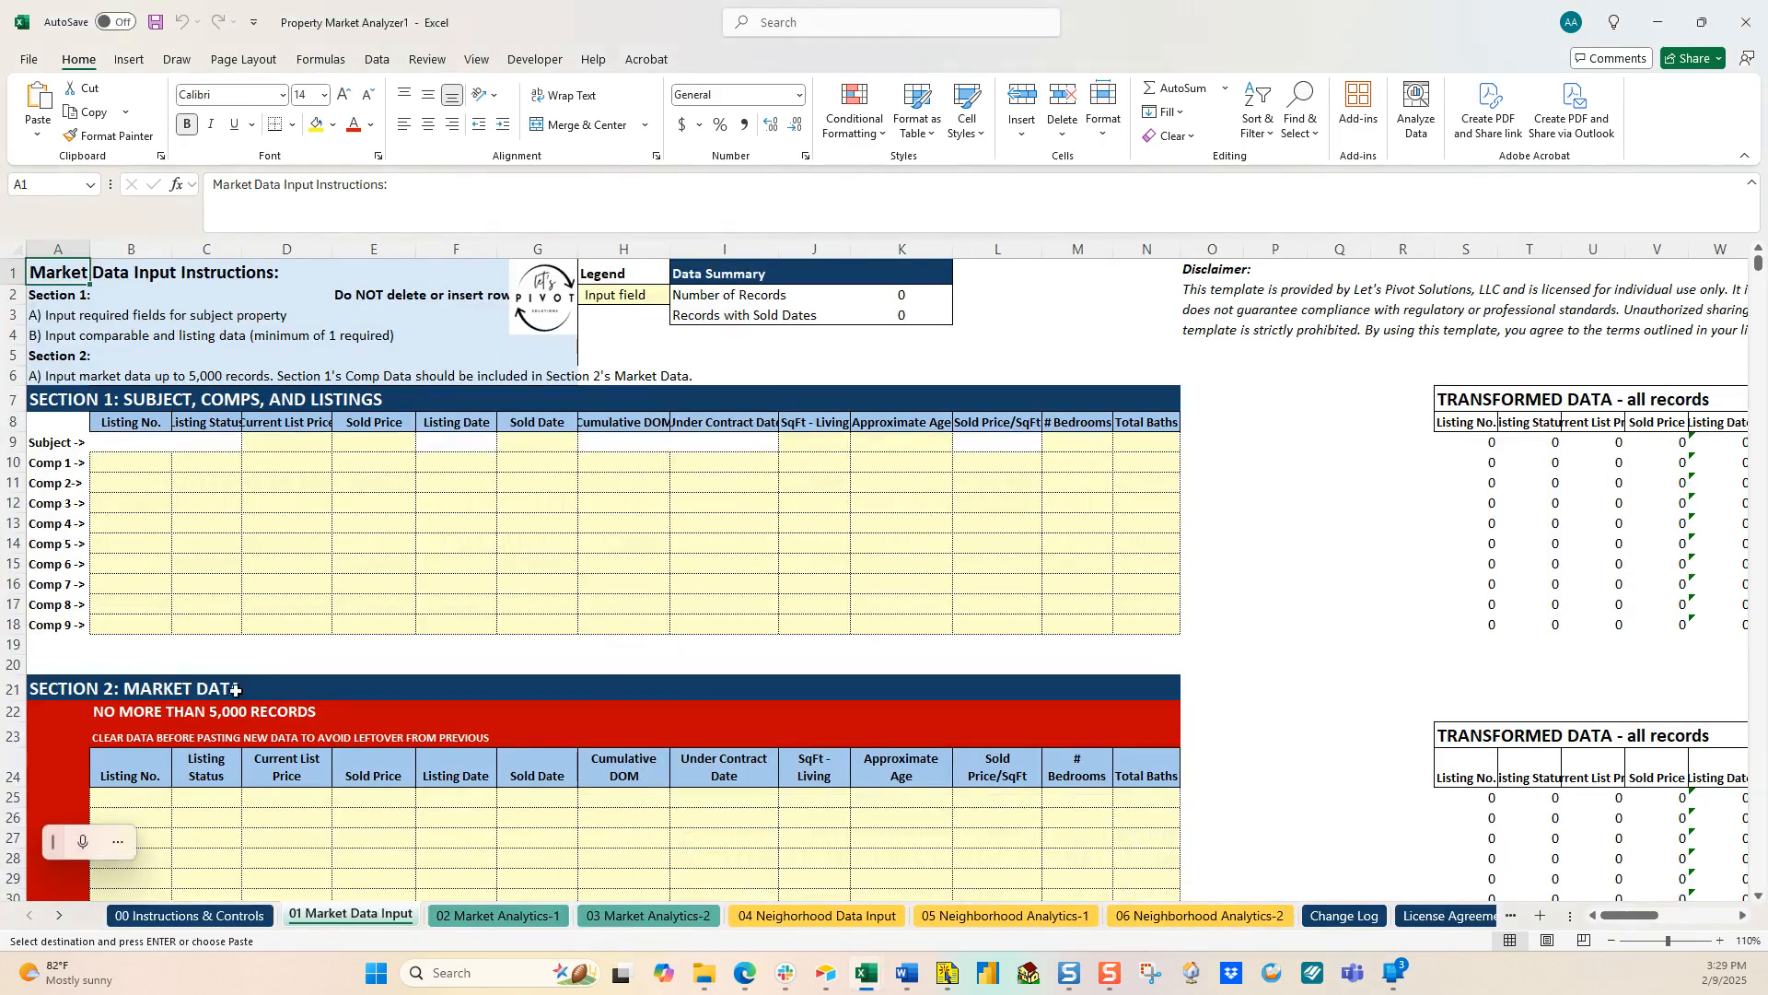
{"action": "scroll", "coordinate": [143, 792], "scroll_direction": "down", "scroll_amount": 1}
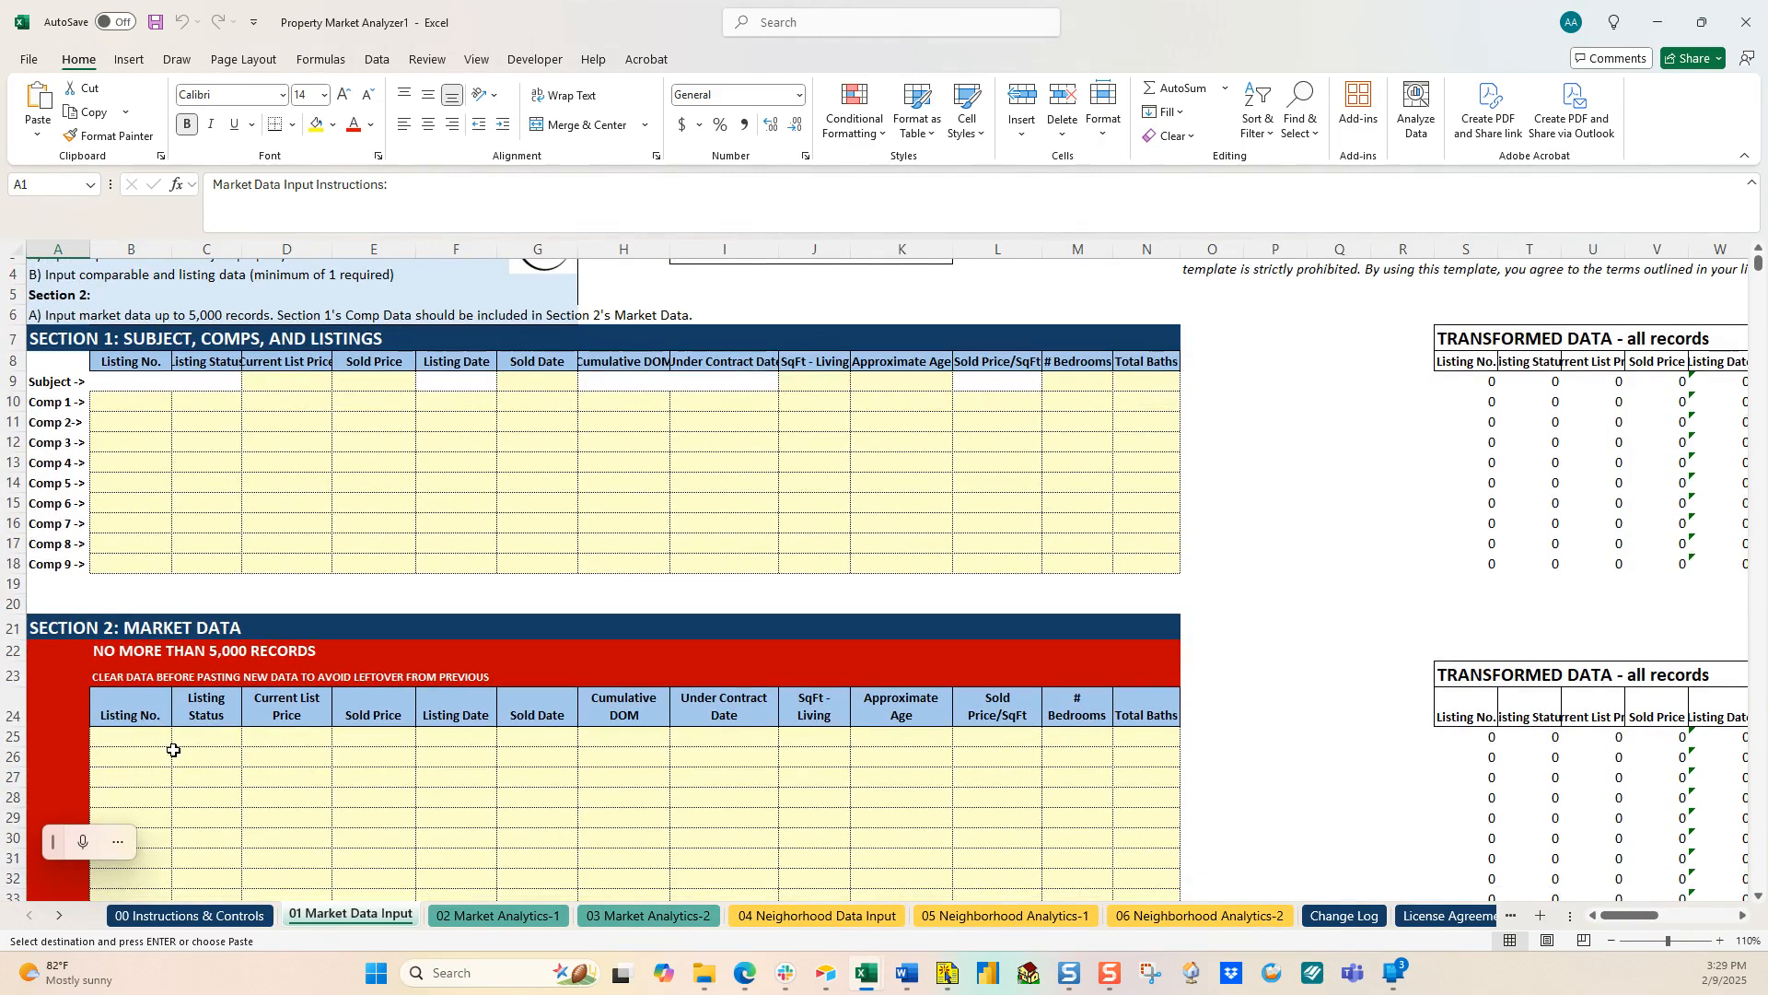
{"action": "left_click", "coordinate": [117, 738]}
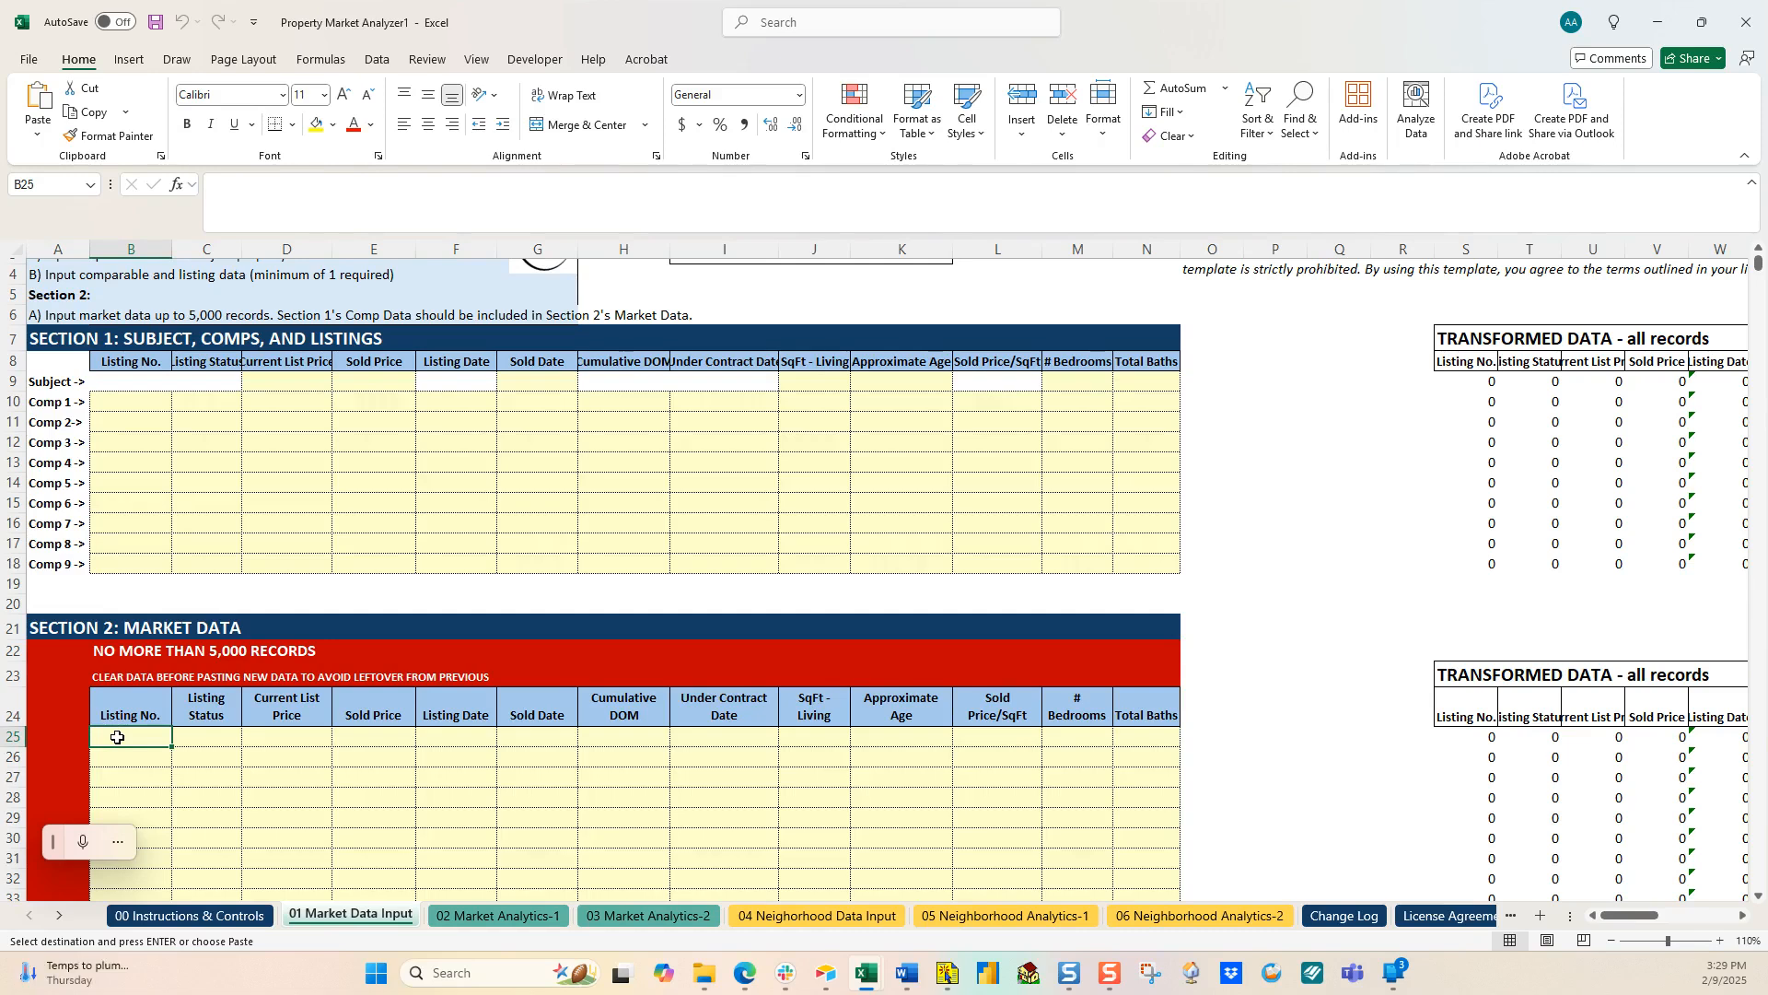
{"action": "key", "text": "ctrl+v"}
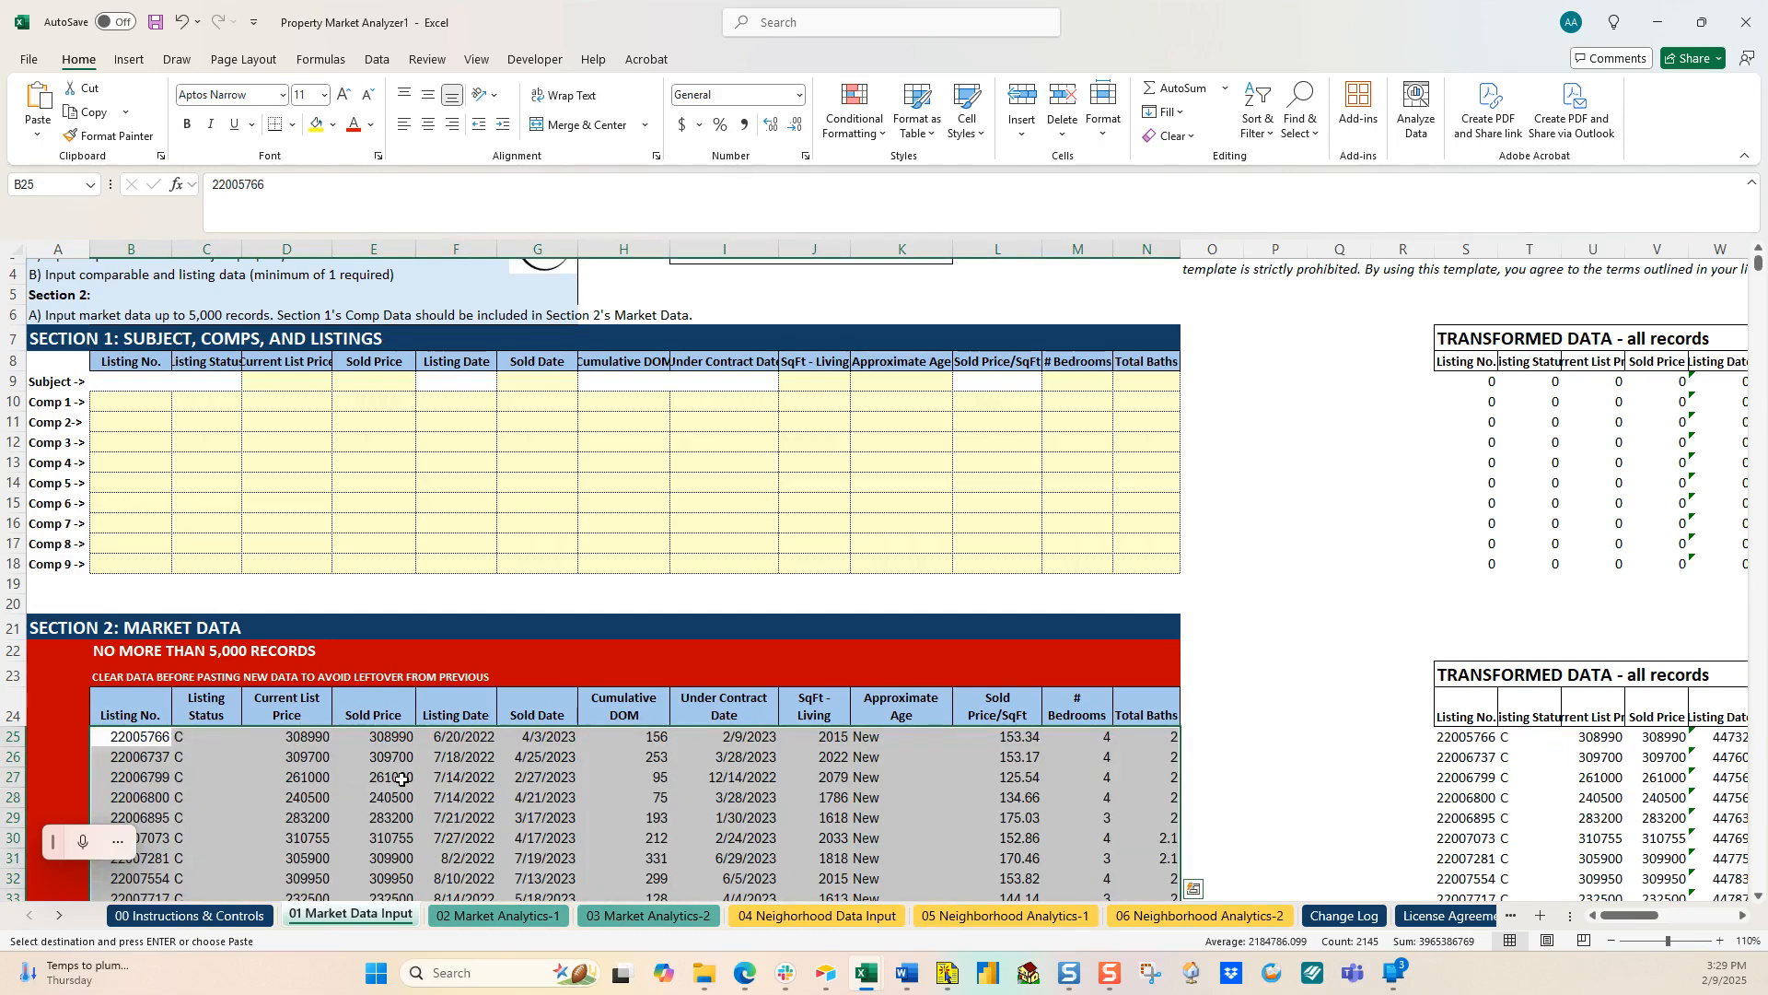
Step: Review the paste format options from the right-click menu and Home Paste menu
{"action": "right_click", "coordinate": [149, 736]}
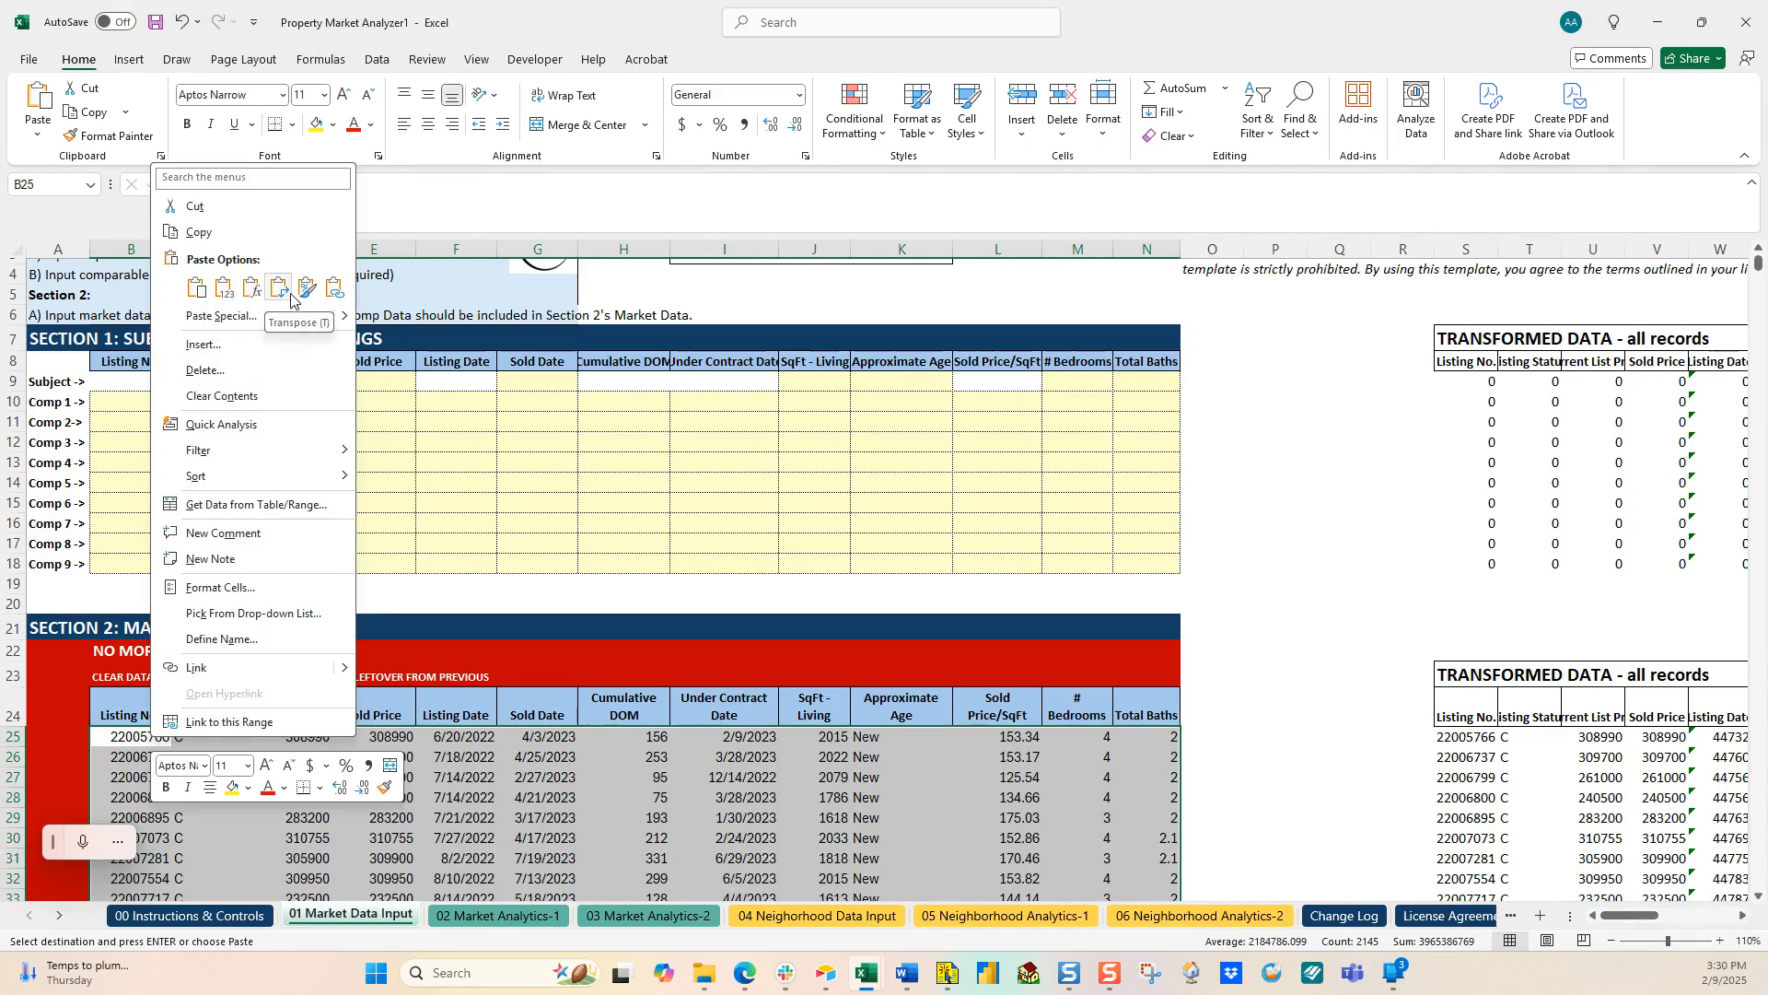
{"action": "left_click", "coordinate": [34, 137]}
{"action": "left_click", "coordinate": [34, 136]}
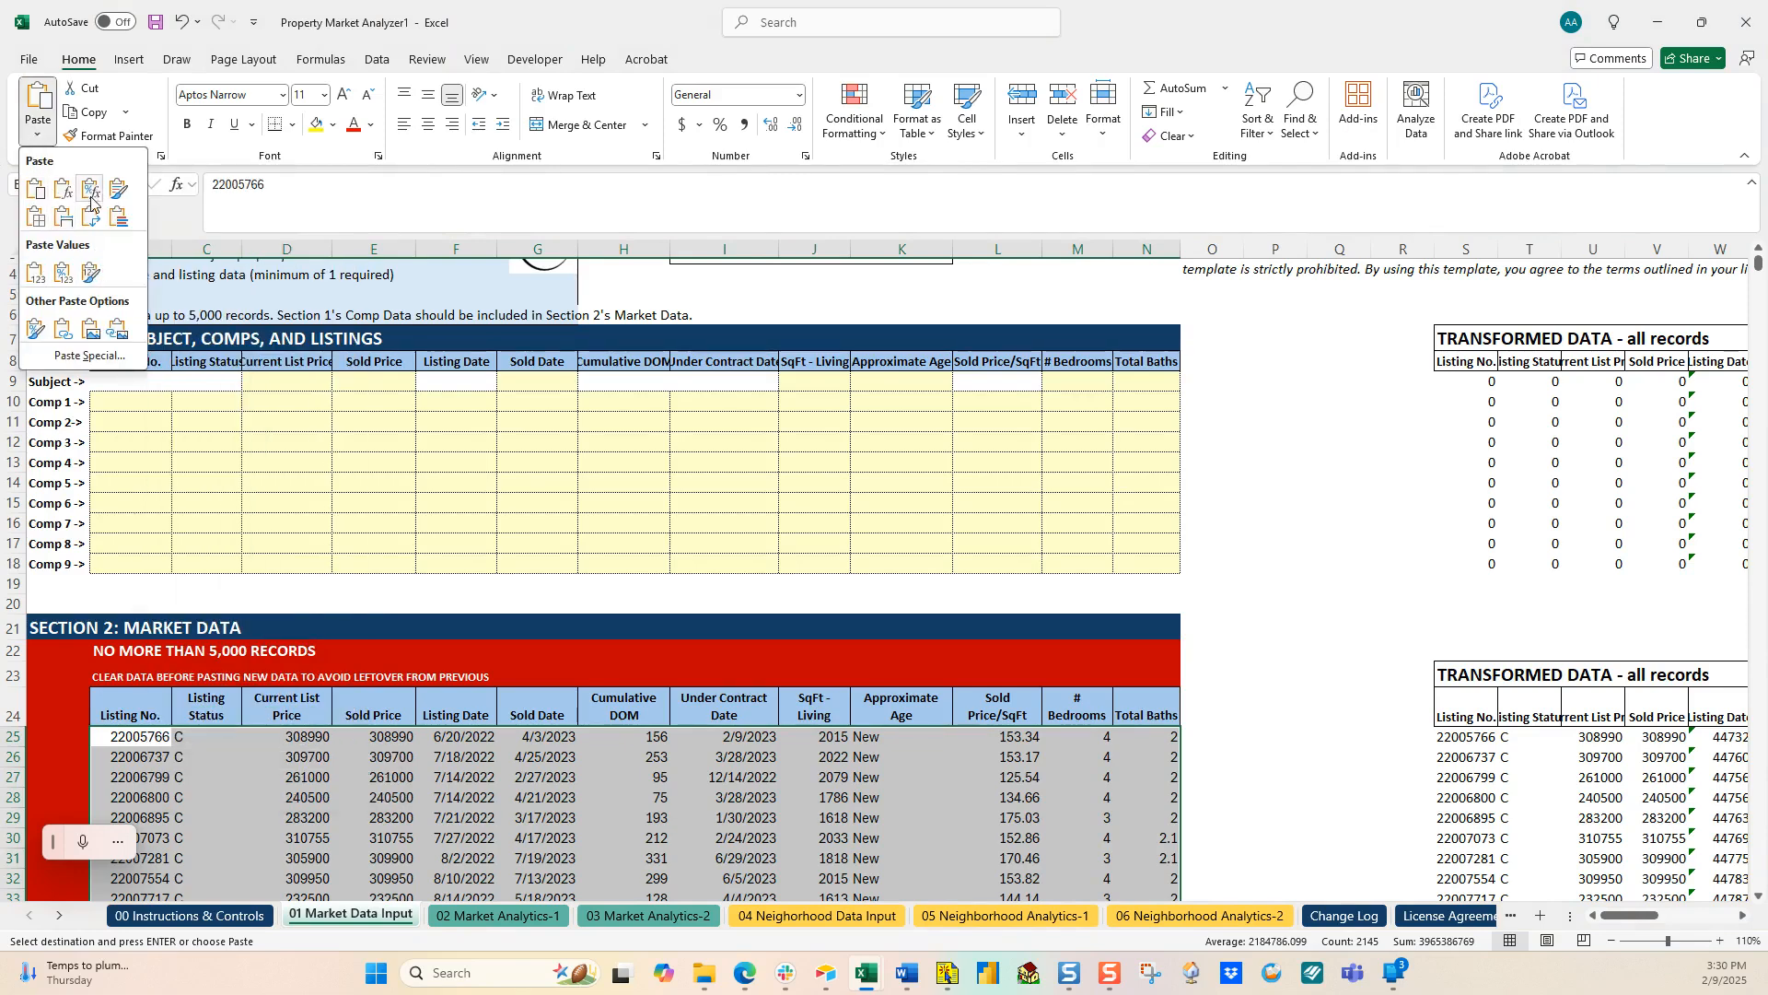
{"action": "left_click", "coordinate": [145, 736]}
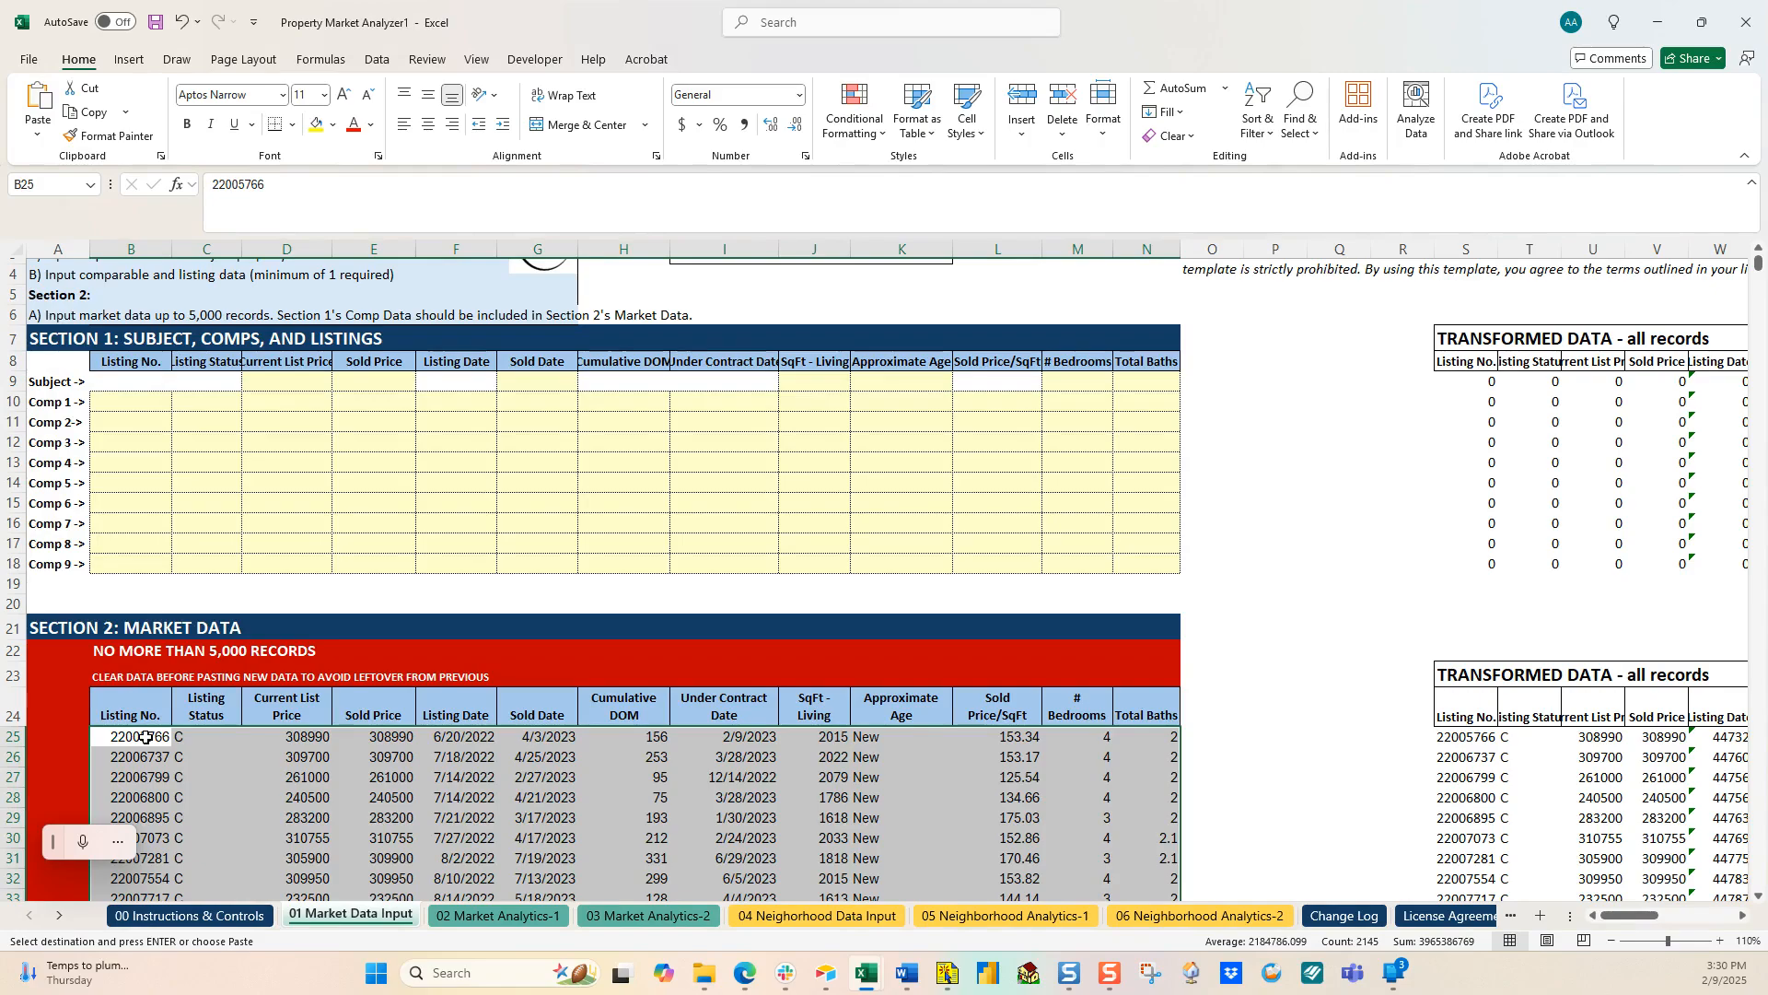
Step: Select and copy the four market listings in B181:N184
{"action": "left_click", "coordinate": [145, 736]}
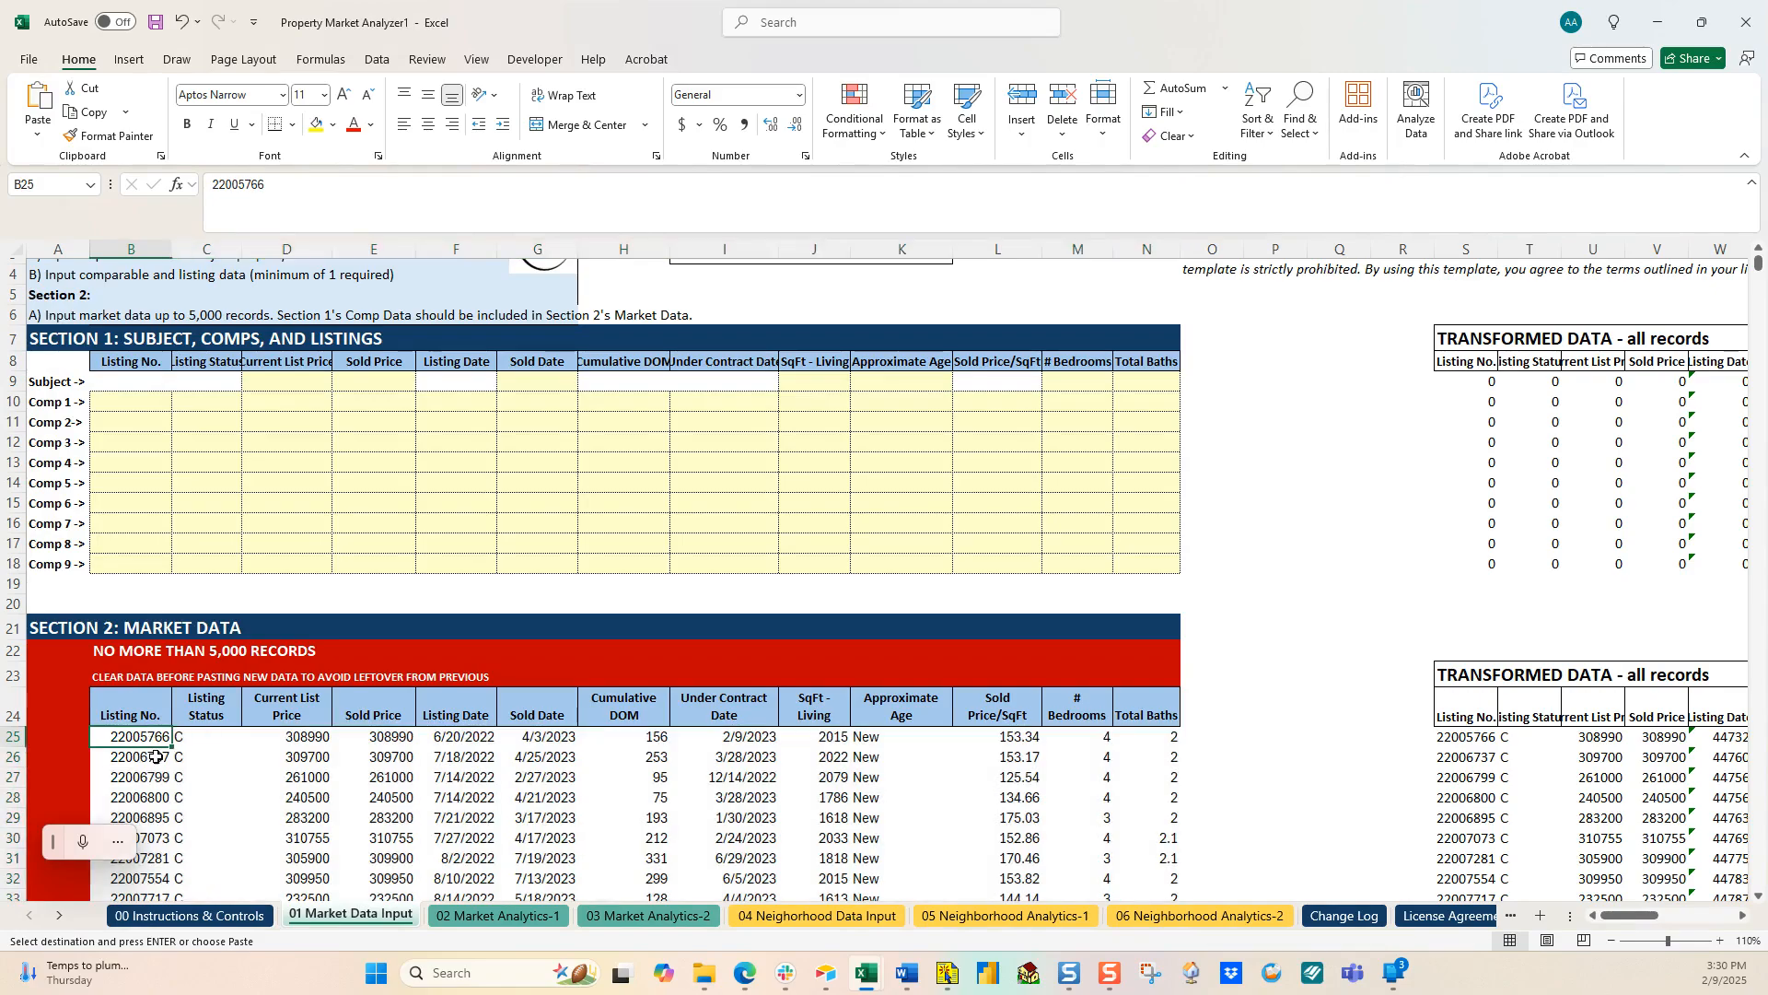
{"action": "scroll", "coordinate": [156, 756], "scroll_direction": "down", "scroll_amount": 20}
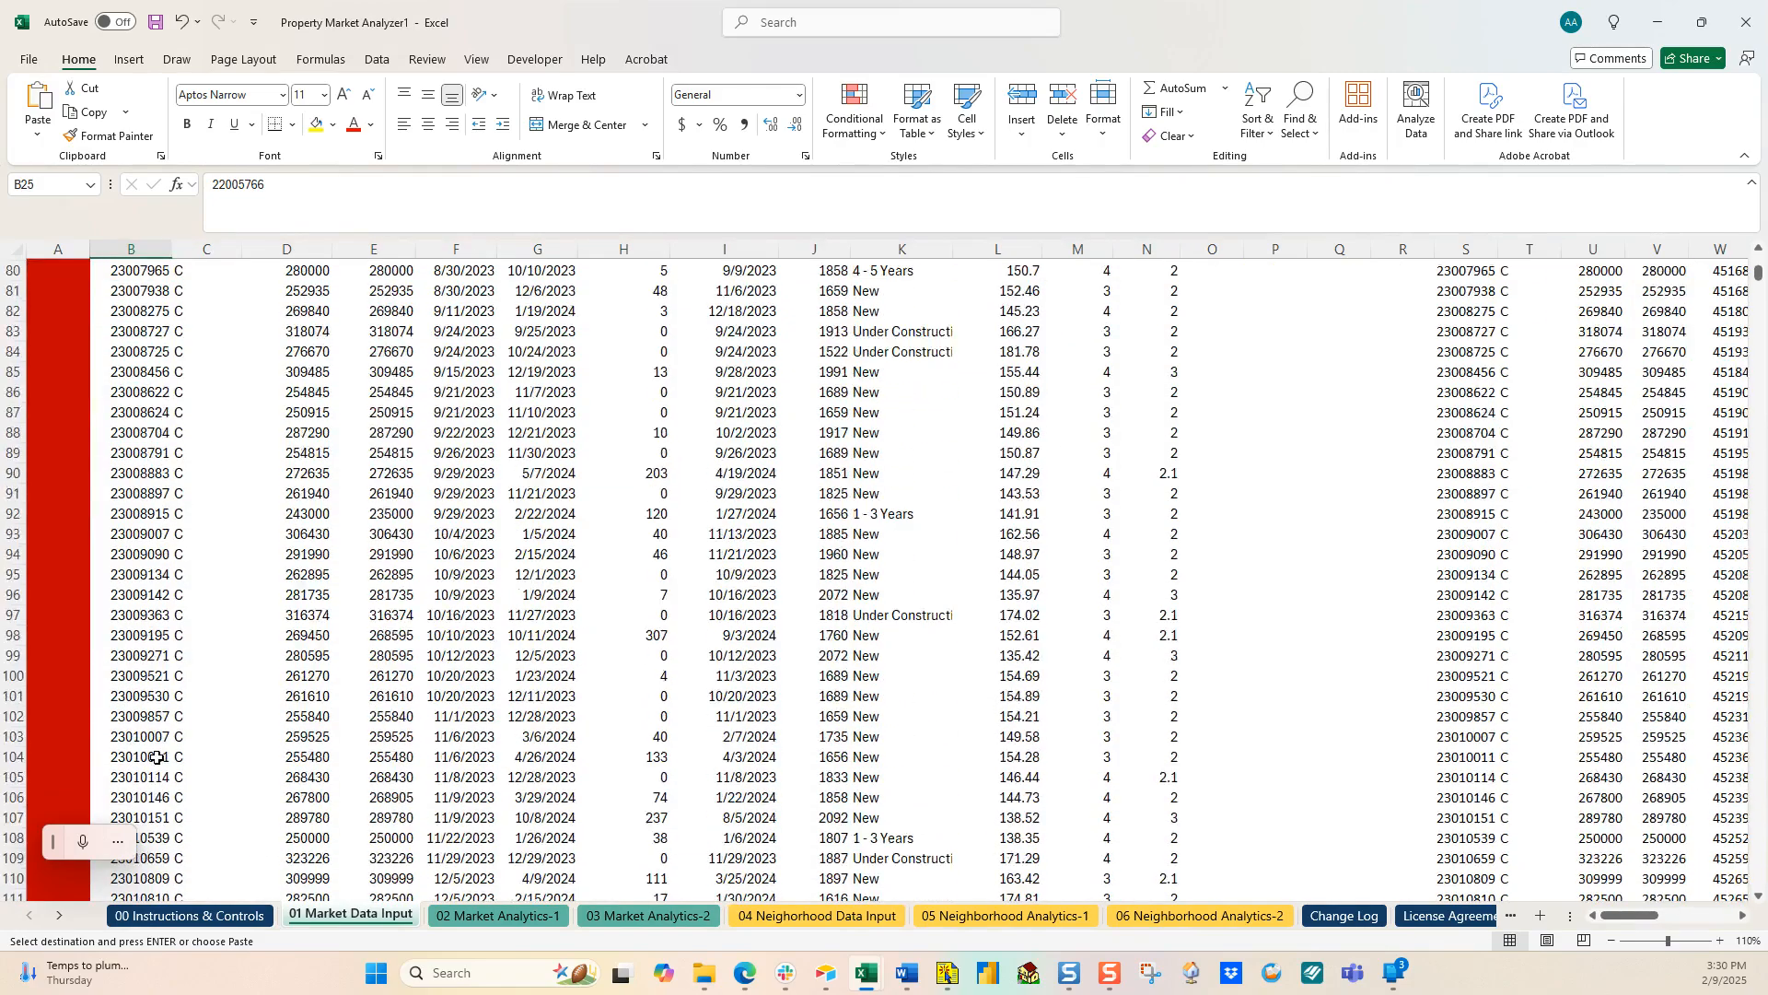
{"action": "scroll", "coordinate": [156, 756], "scroll_direction": "down", "scroll_amount": 19}
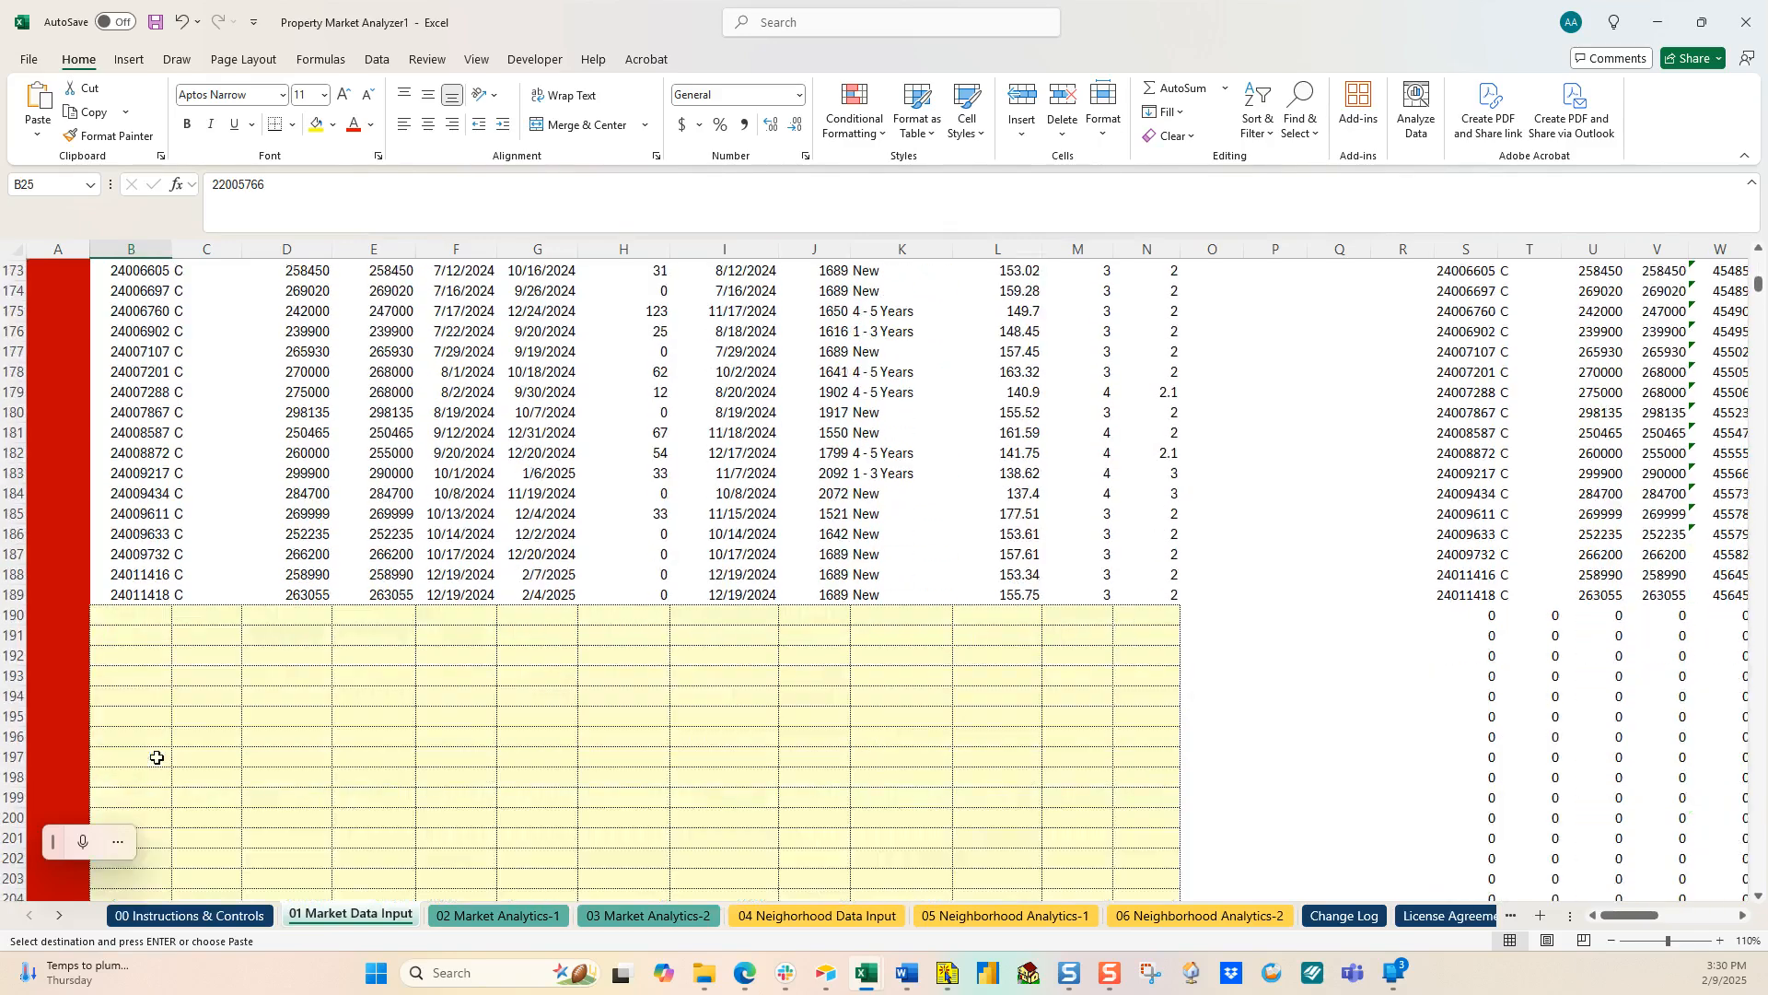
{"action": "left_click_drag", "start_coordinate": [164, 432], "coordinate": [157, 489]}
{"action": "key", "text": "ctrl+v"}
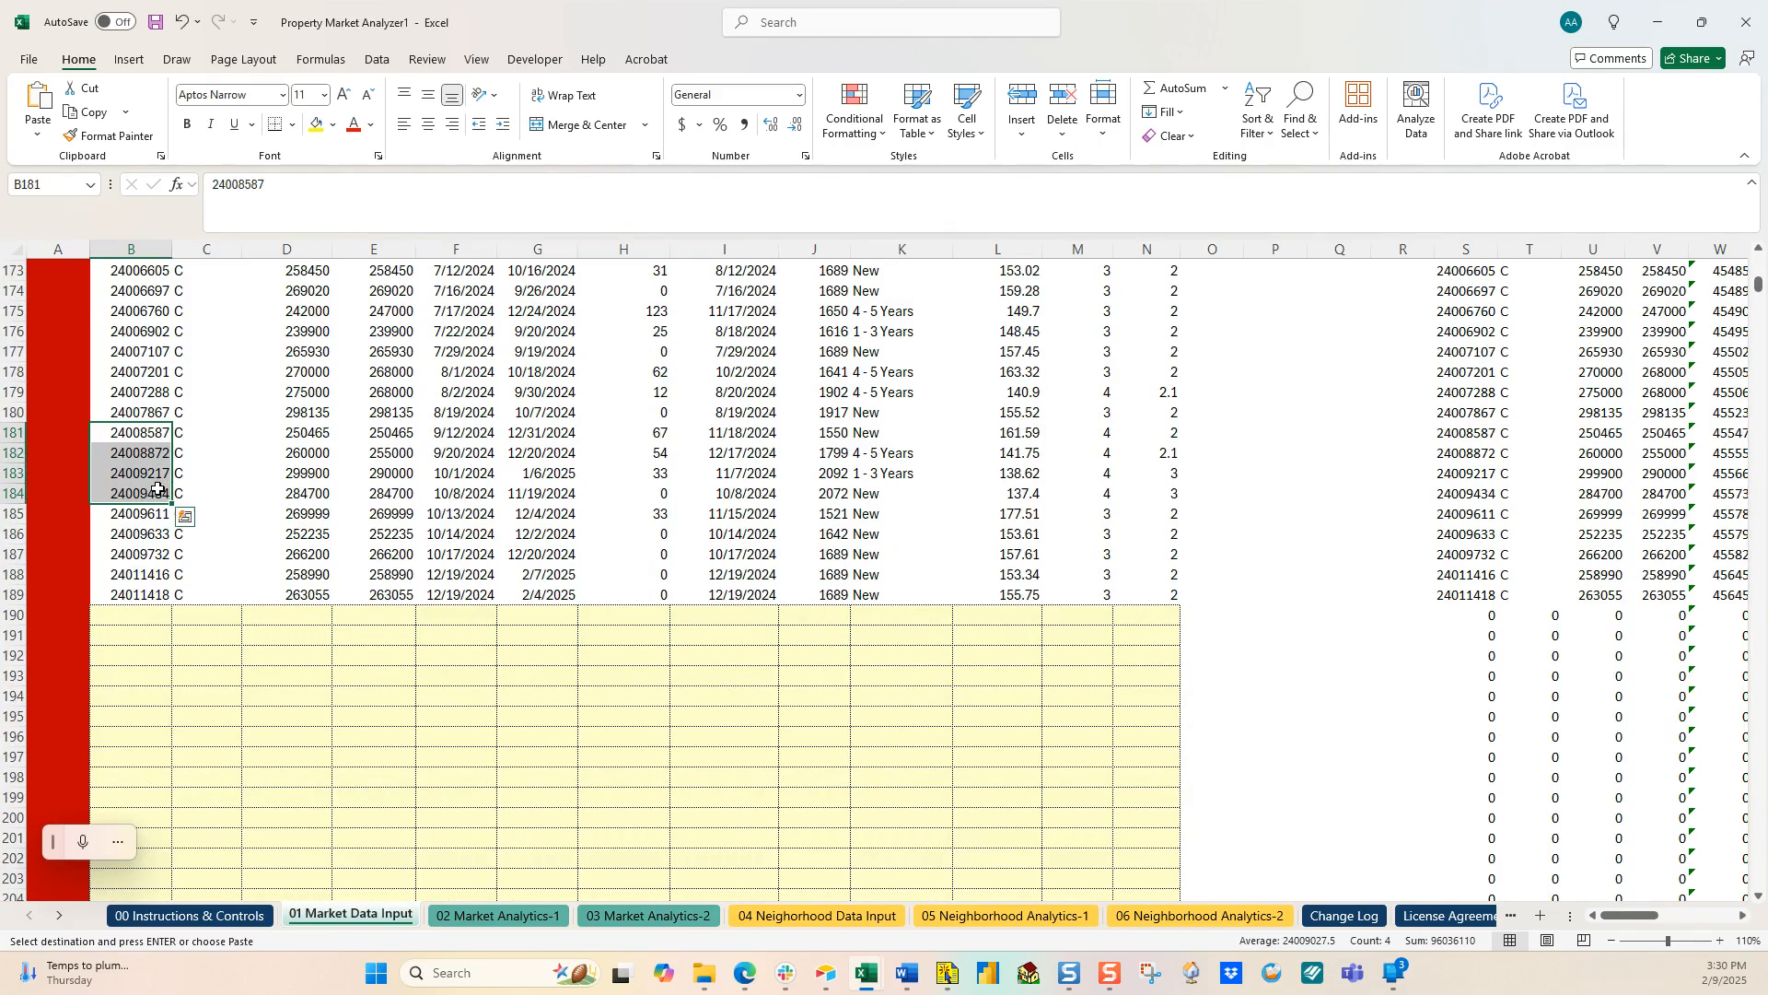
{"action": "key", "text": "ctrl+shift+Right"}
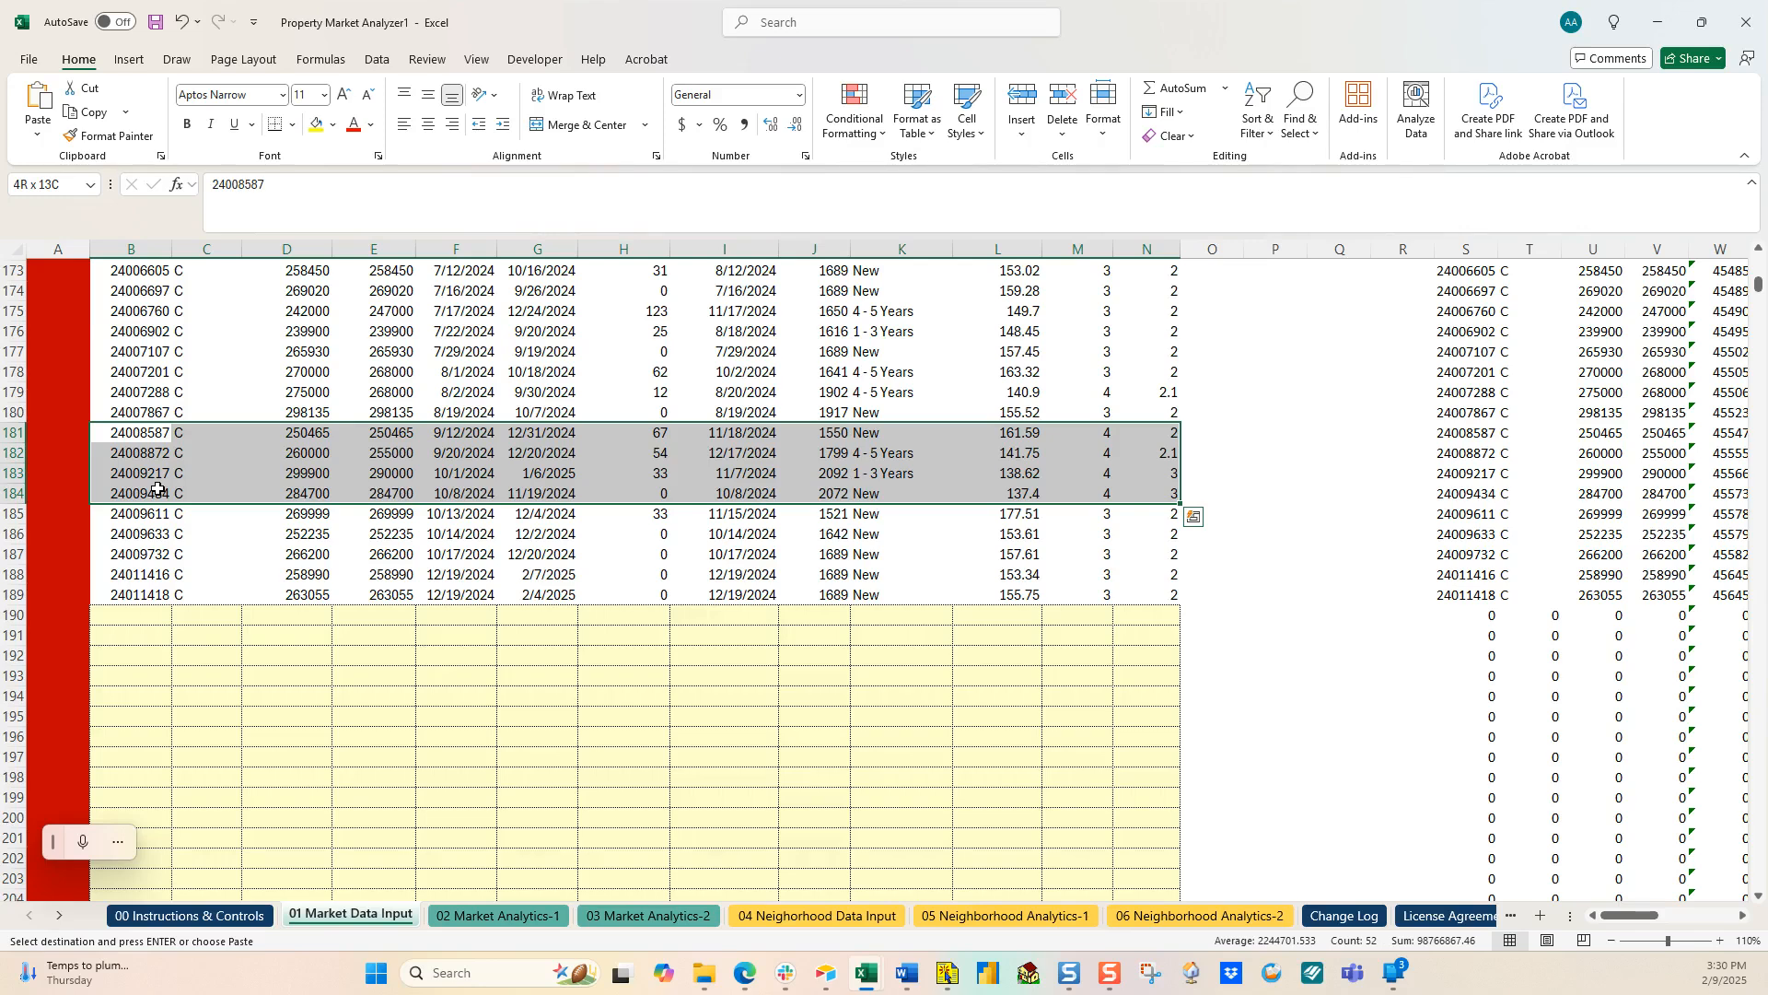
{"action": "key", "text": "ctrl+c"}
Step: Paste the four listings into the Comp 1–4 rows starting at B10
{"action": "scroll", "coordinate": [645, 552], "scroll_direction": "up", "scroll_amount": 6}
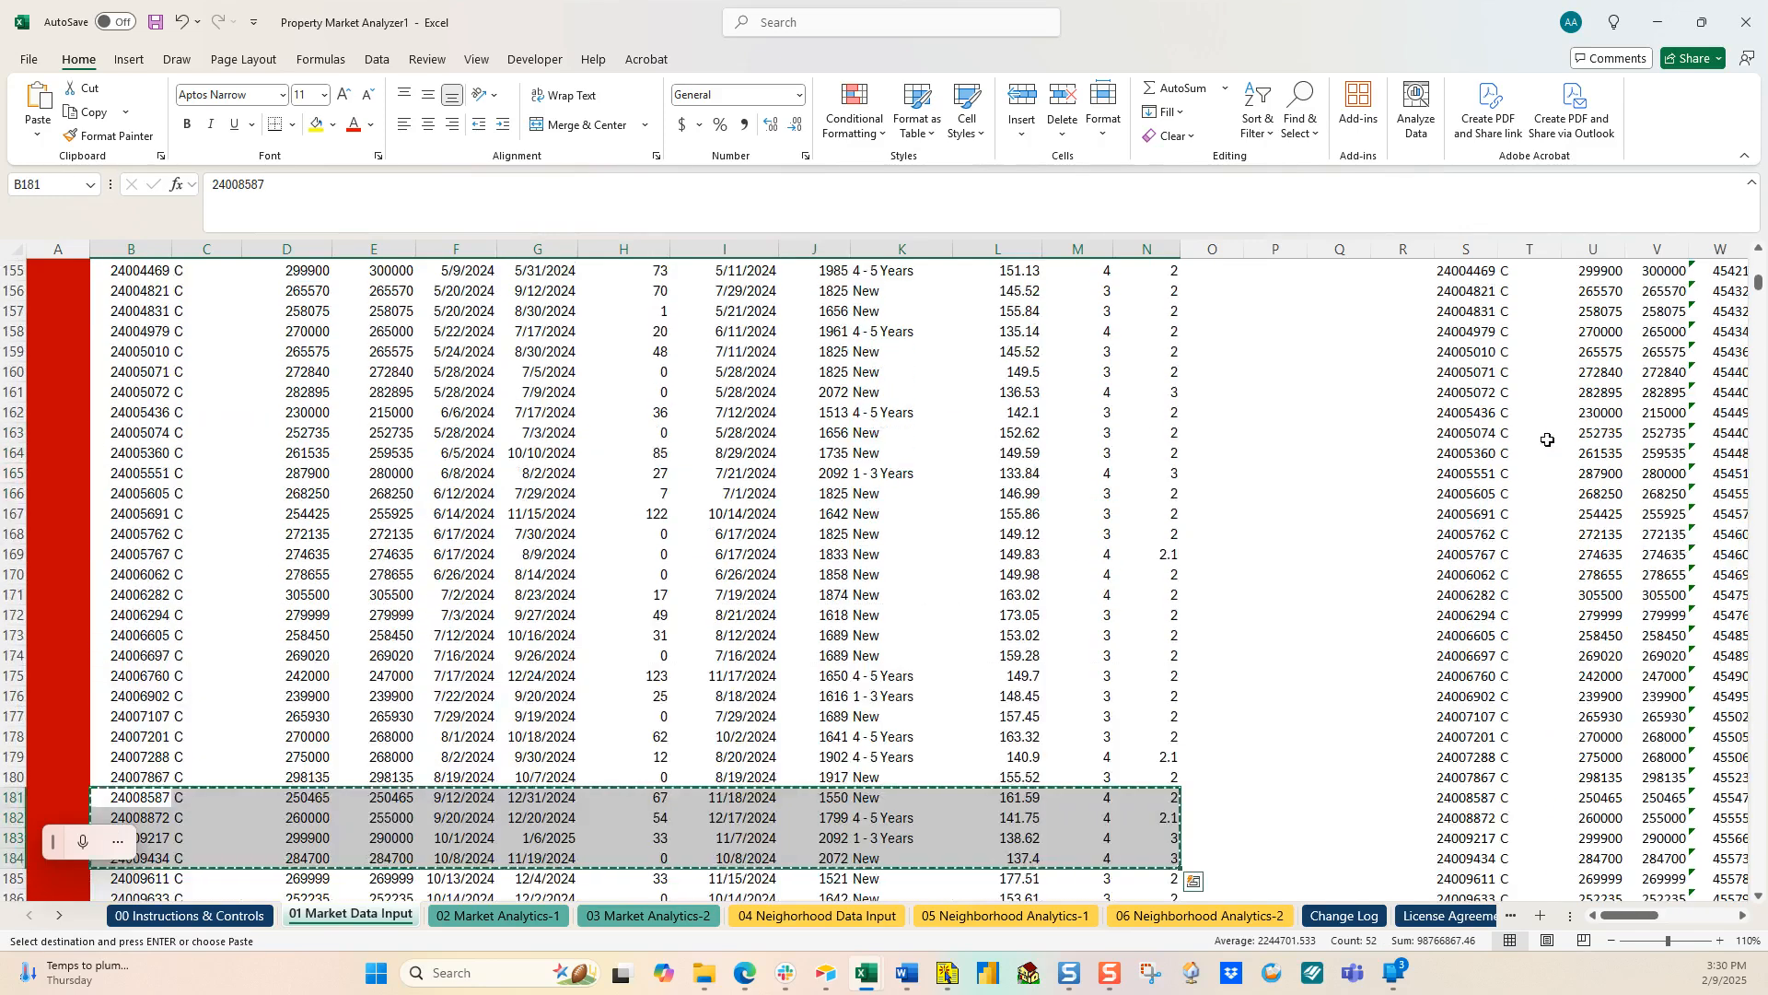
{"action": "scroll", "coordinate": [1713, 284], "scroll_direction": "up", "scroll_amount": 20}
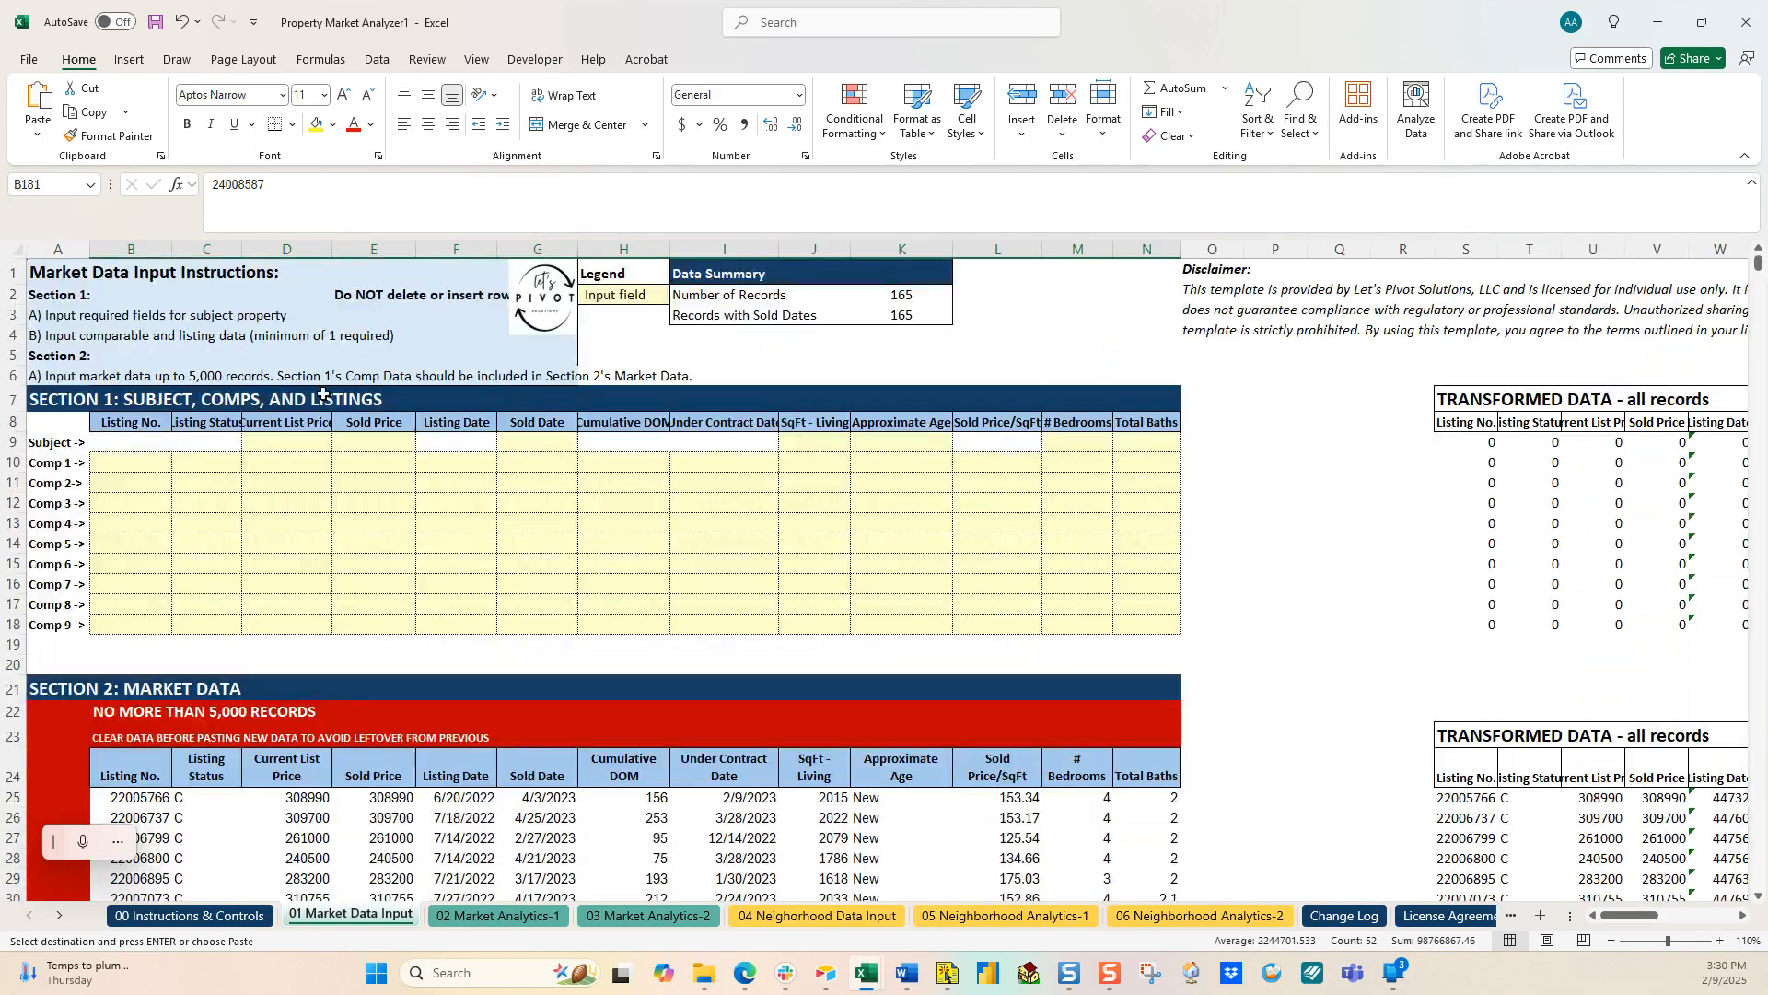
{"action": "left_click", "coordinate": [119, 464]}
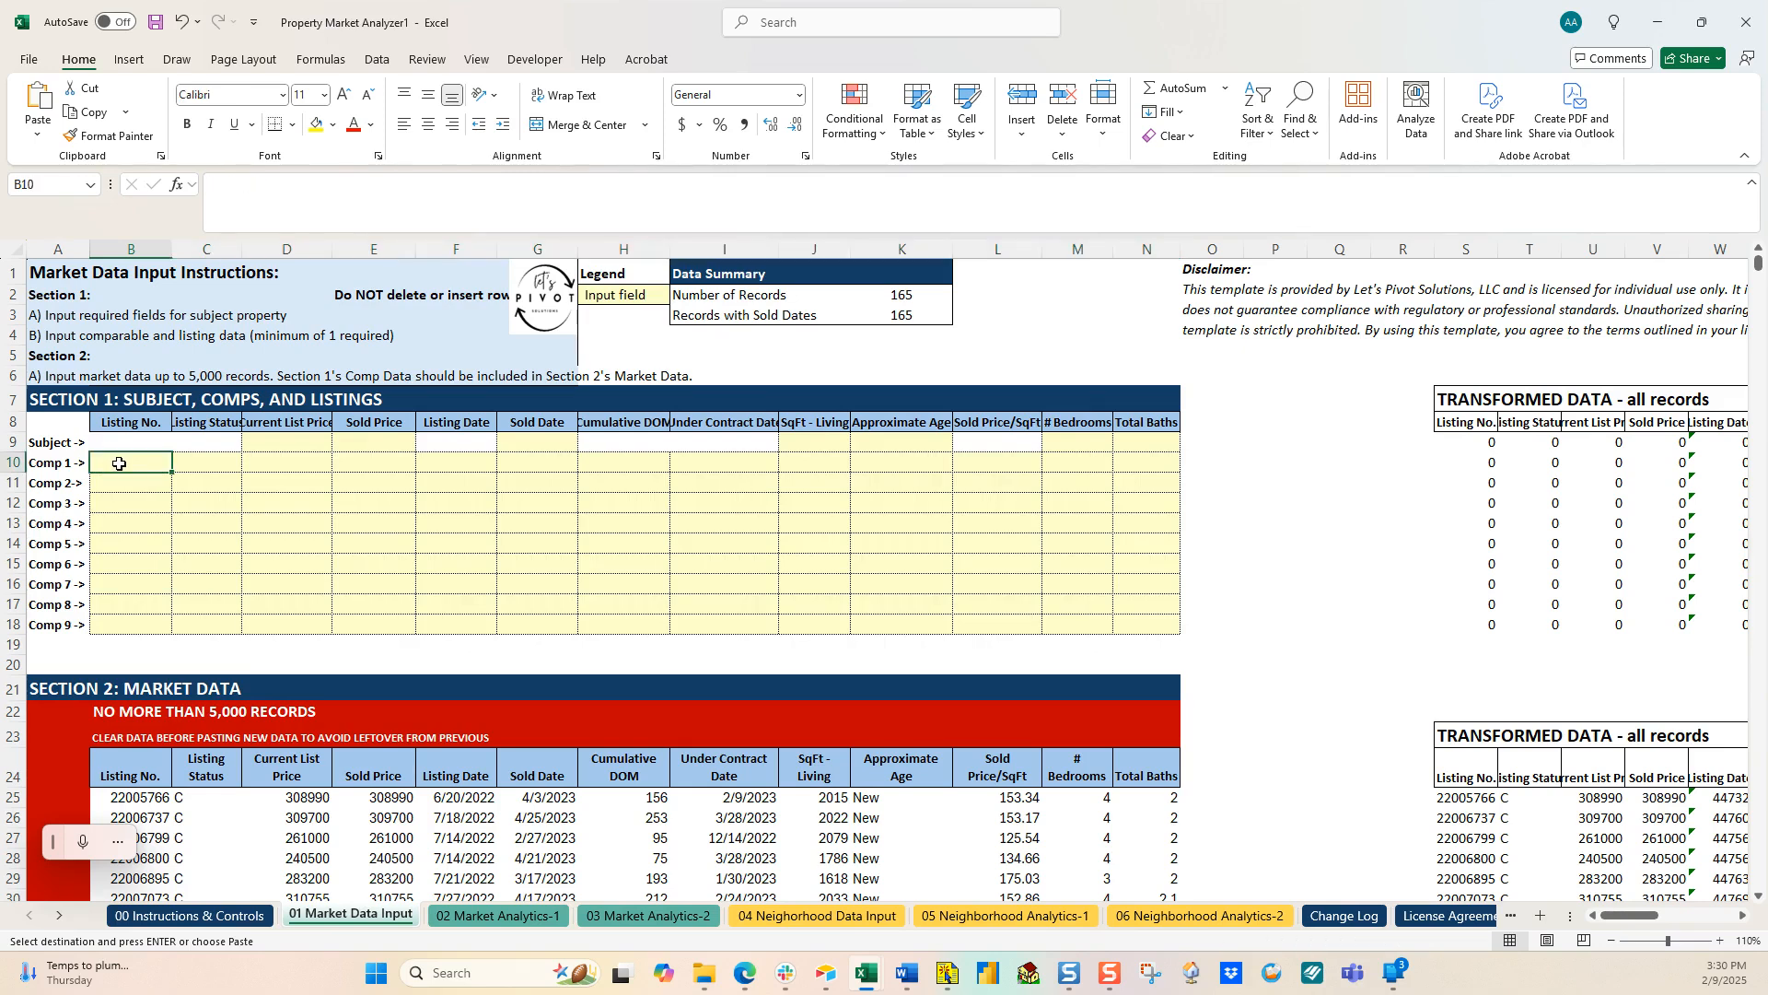
{"action": "key", "text": "ctrl+v"}
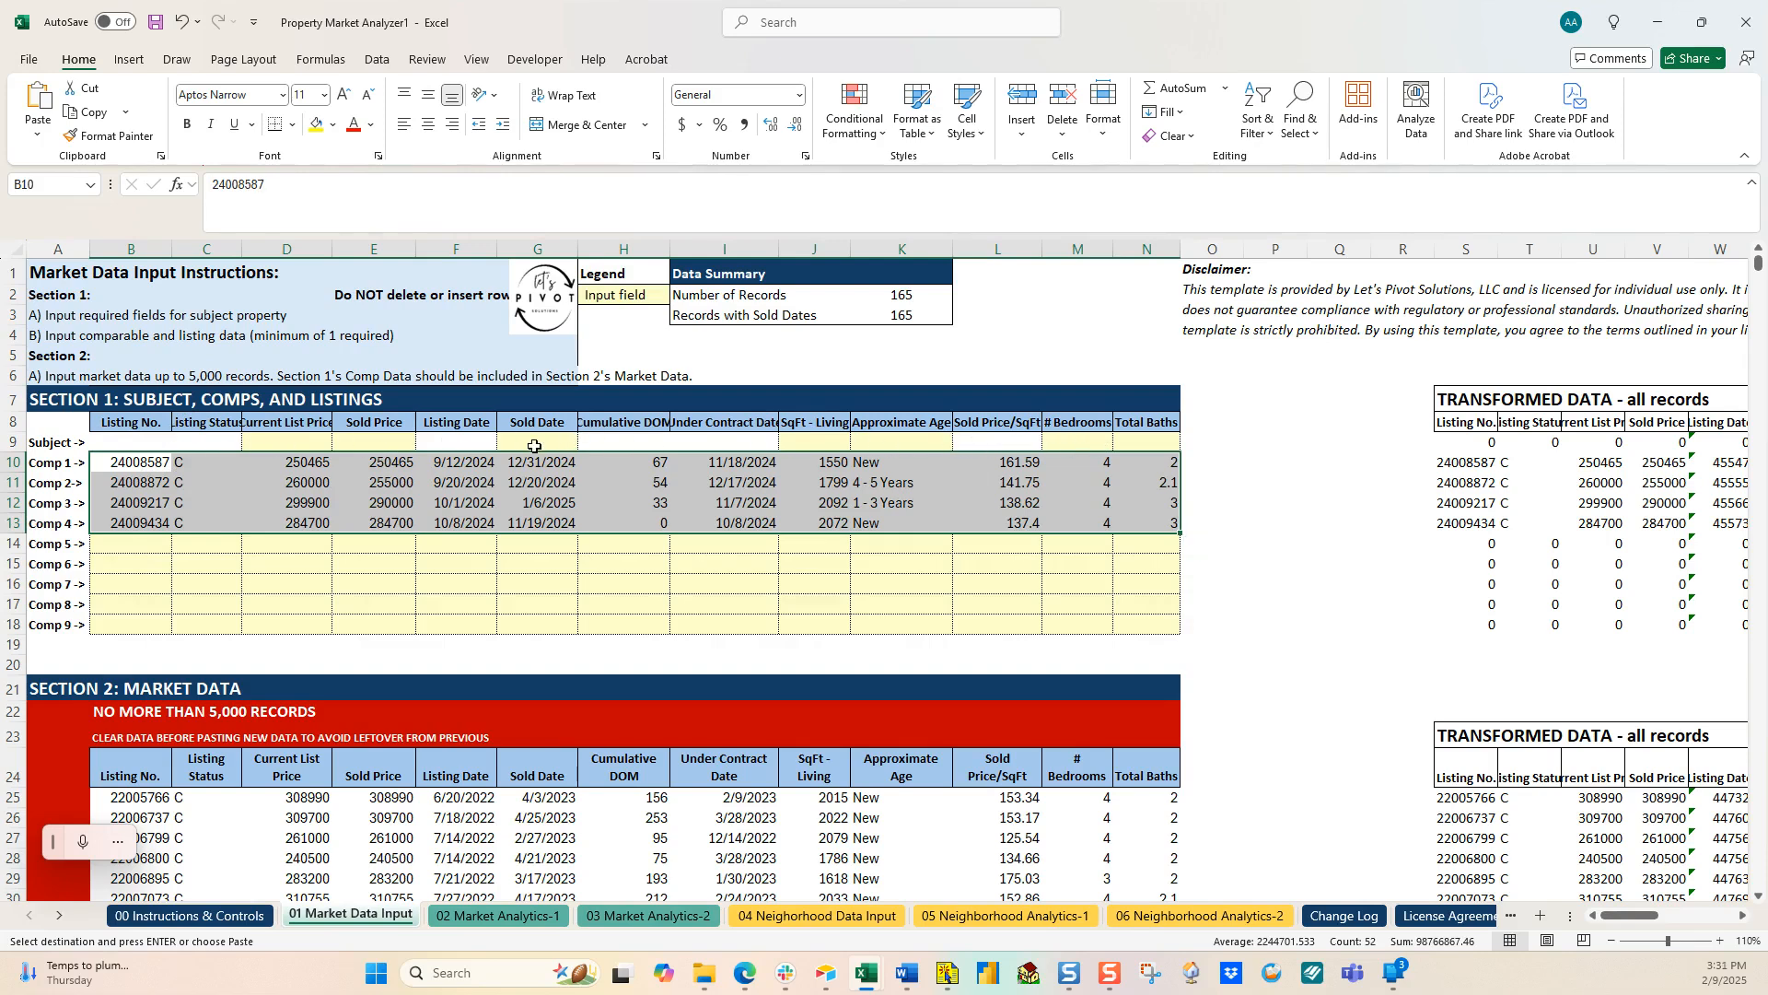
{"action": "left_click", "coordinate": [9, 443]}
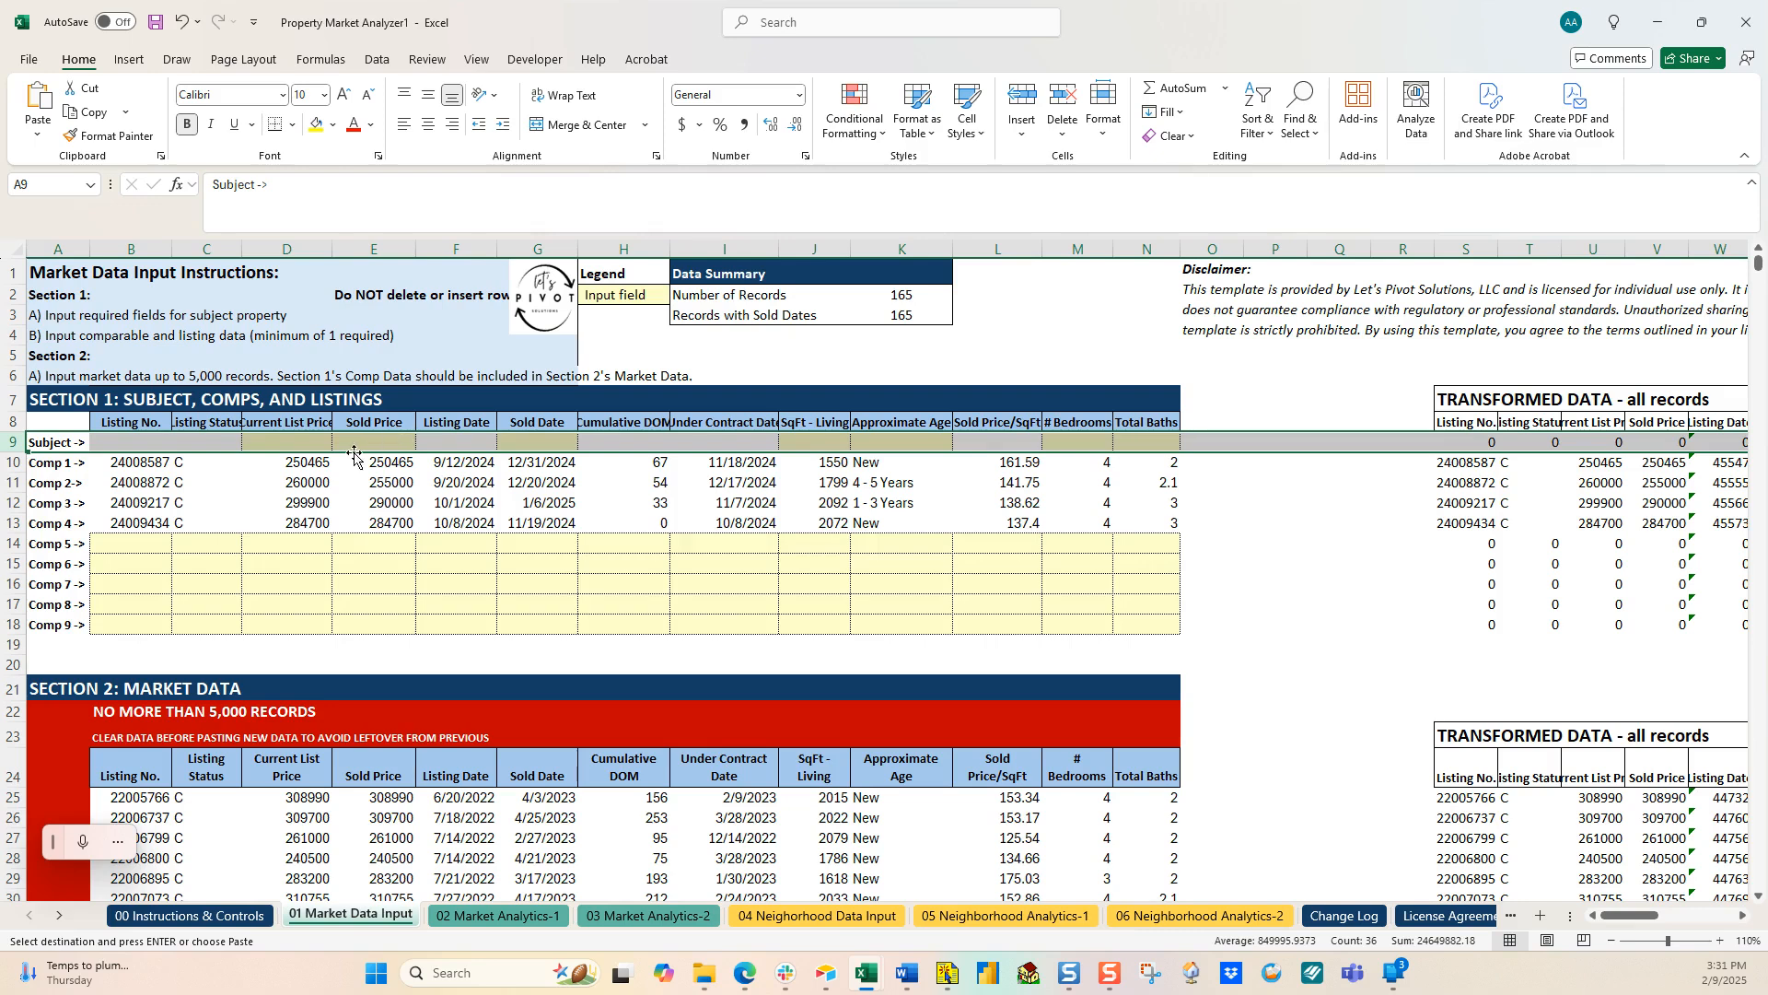
Step: Enter the subject's 300,000 list price, 295,000 sold price, 2/9/2025 sold date and 2,000 sq ft
{"action": "left_click", "coordinate": [308, 442]}
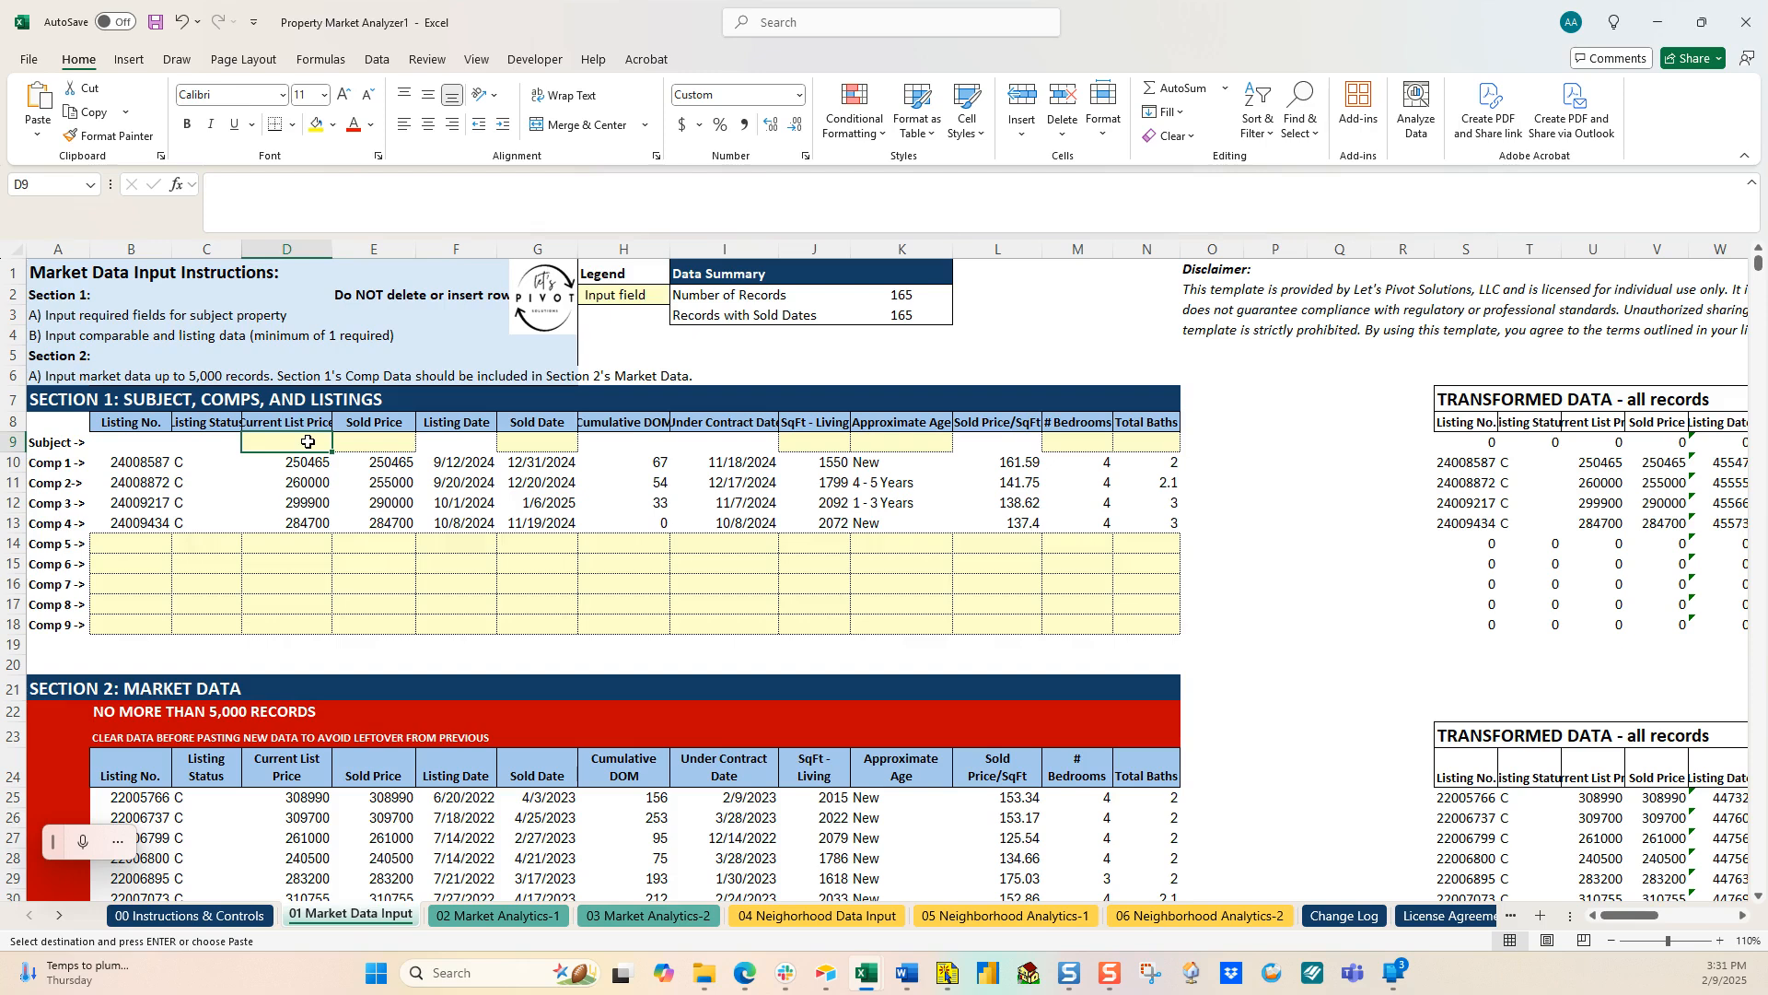
{"action": "type", "text": "300000"}
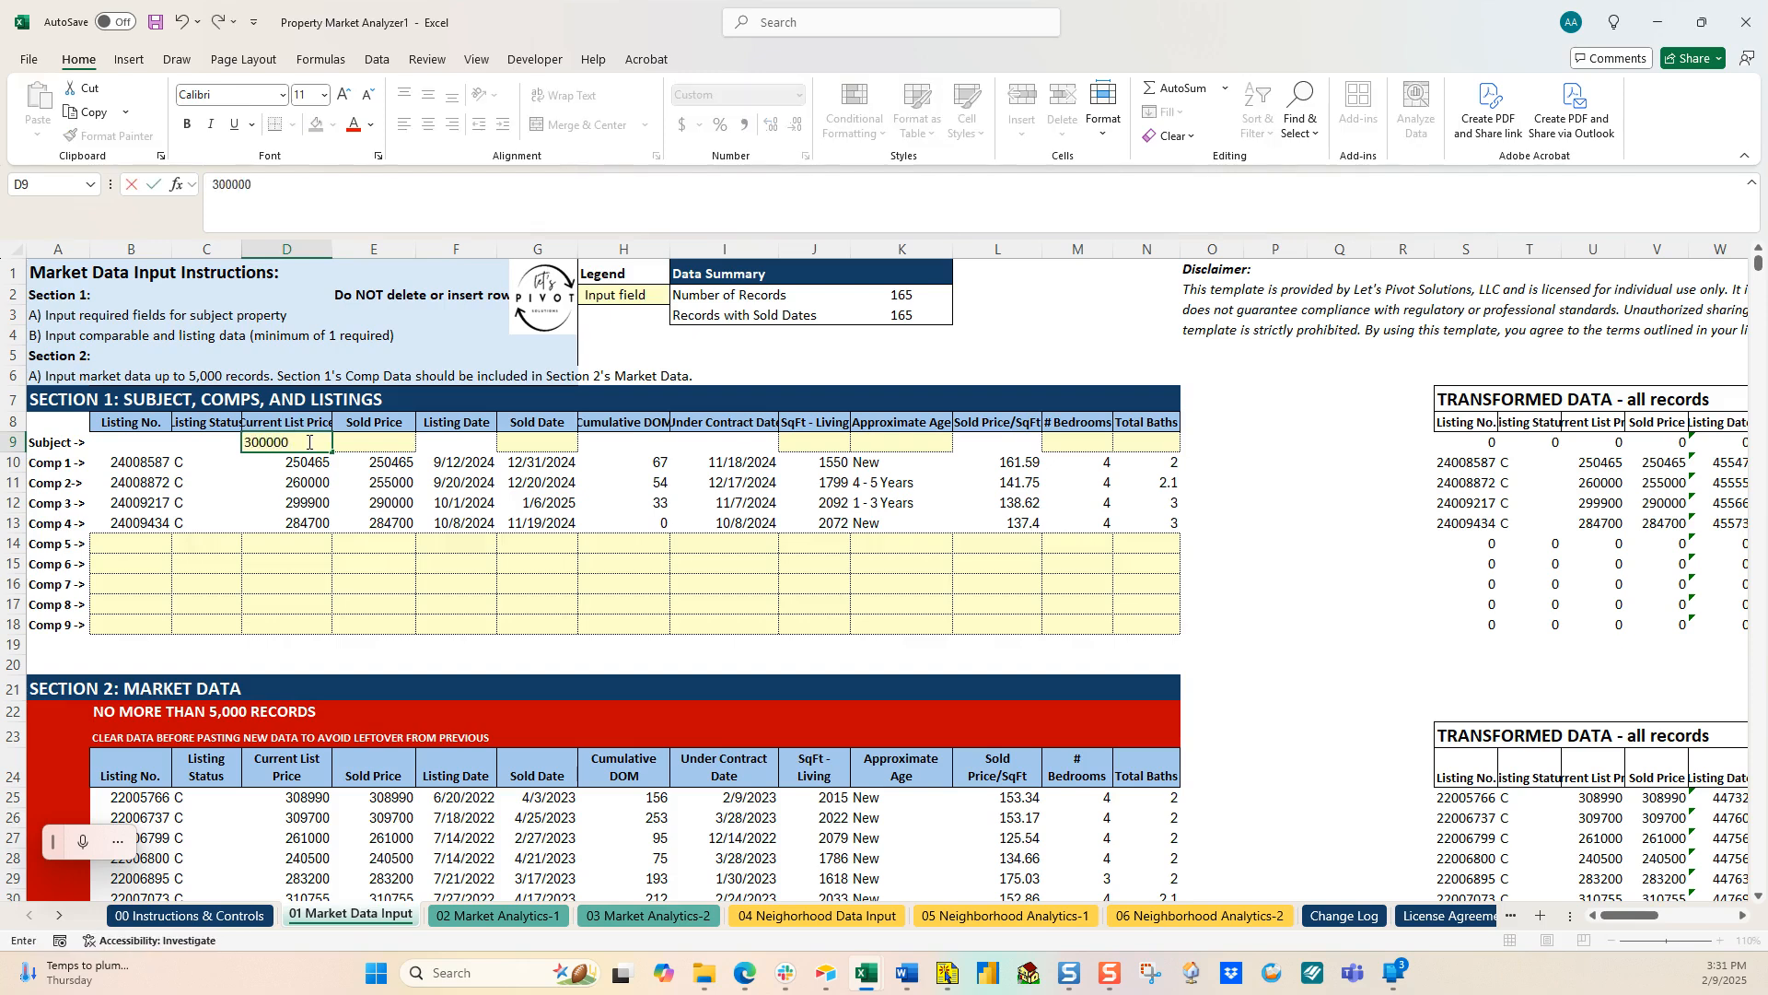
{"action": "key", "text": "Tab"}
{"action": "type", "text": "295,000"}
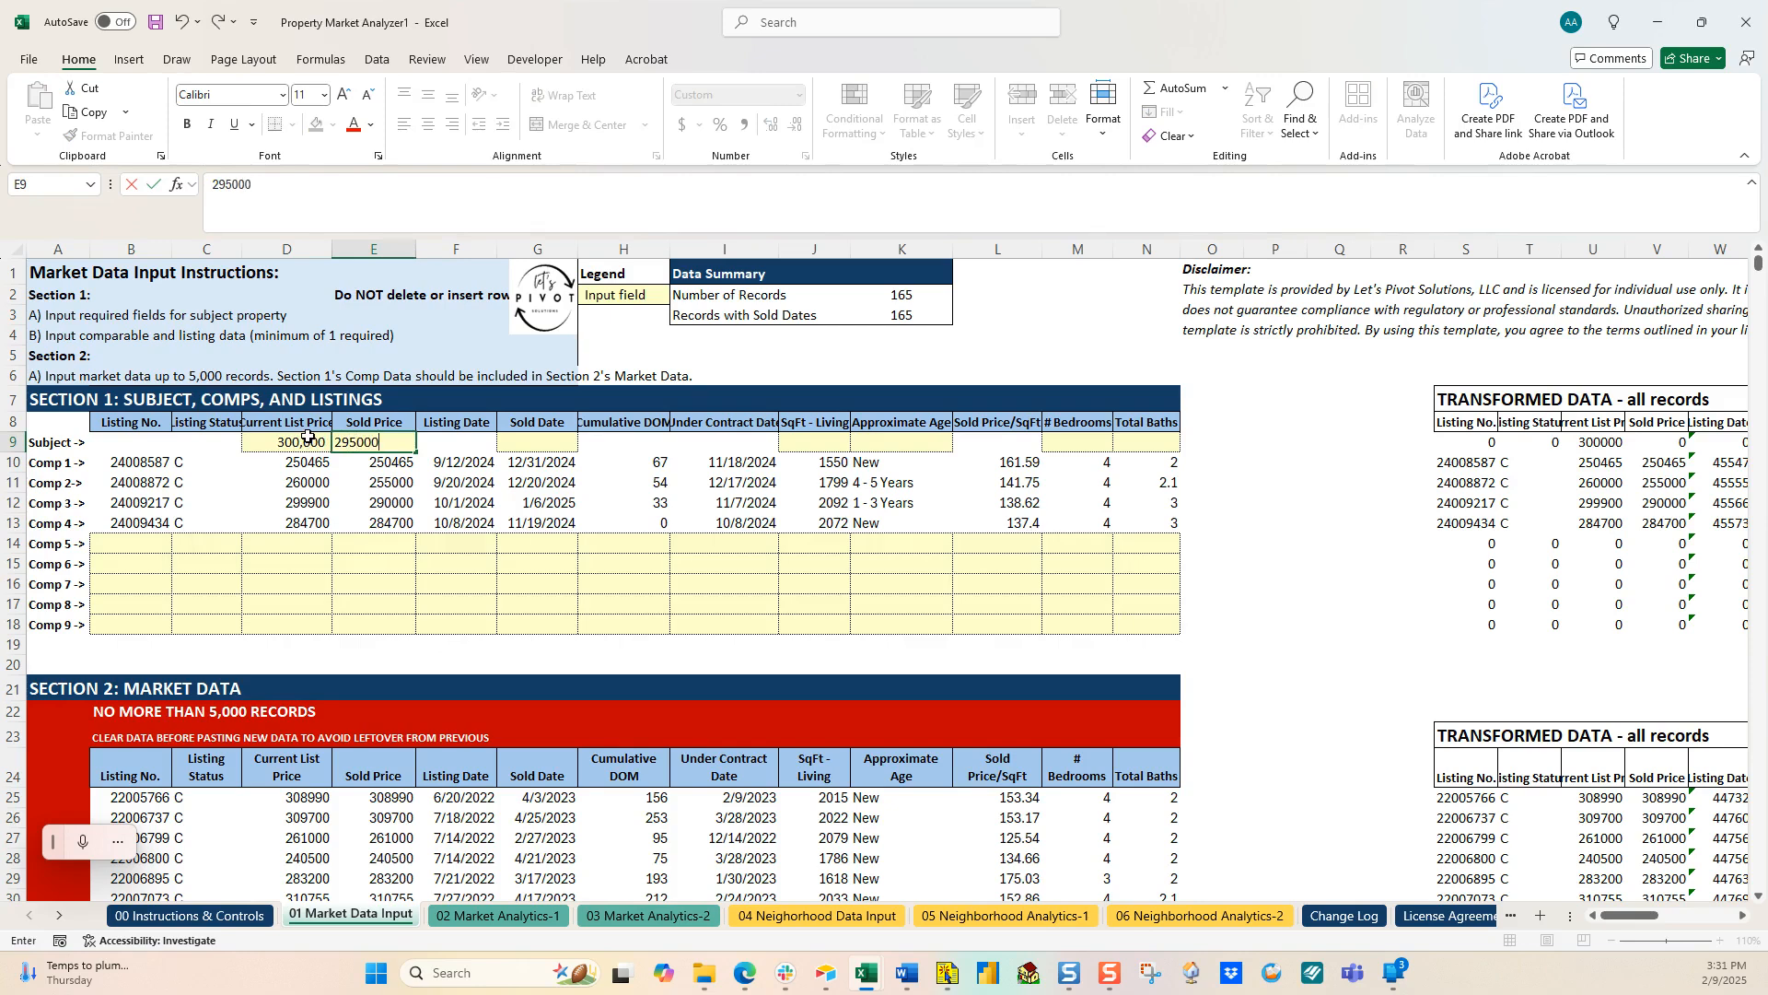
{"action": "key", "text": "Tab"}
{"action": "key", "text": "Tab"}
{"action": "type", "text": "2/9/2025"}
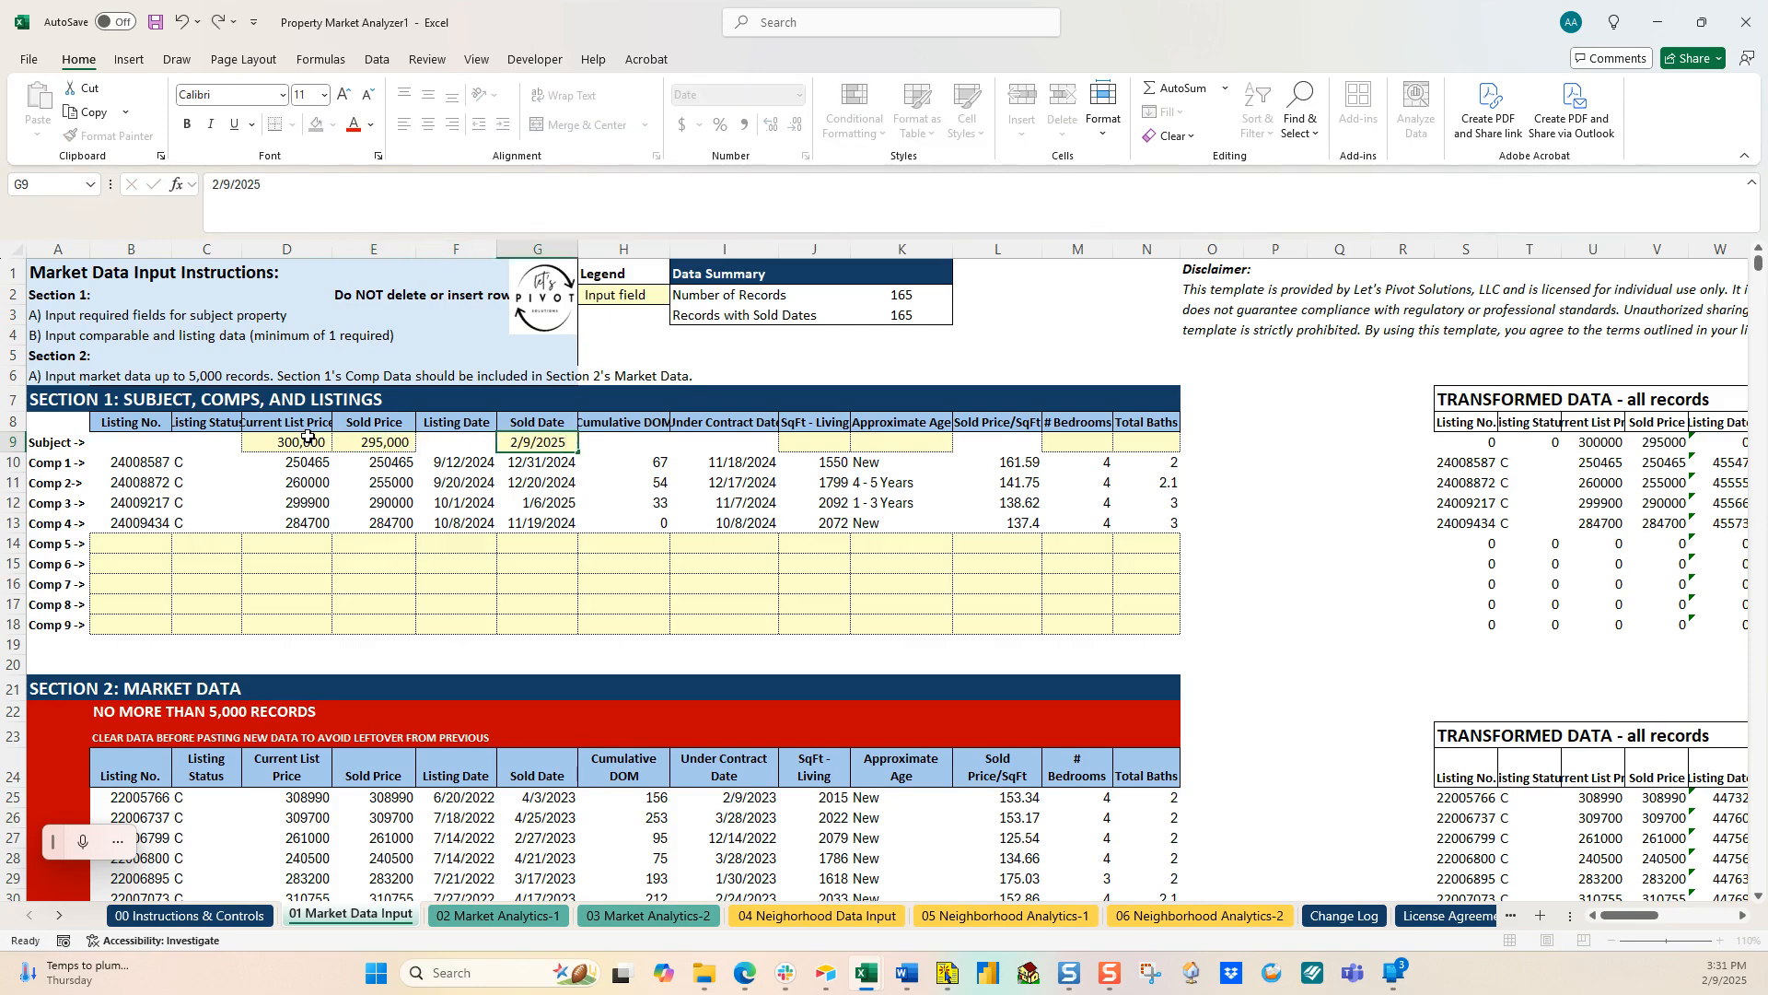
{"action": "key", "text": "Tab"}
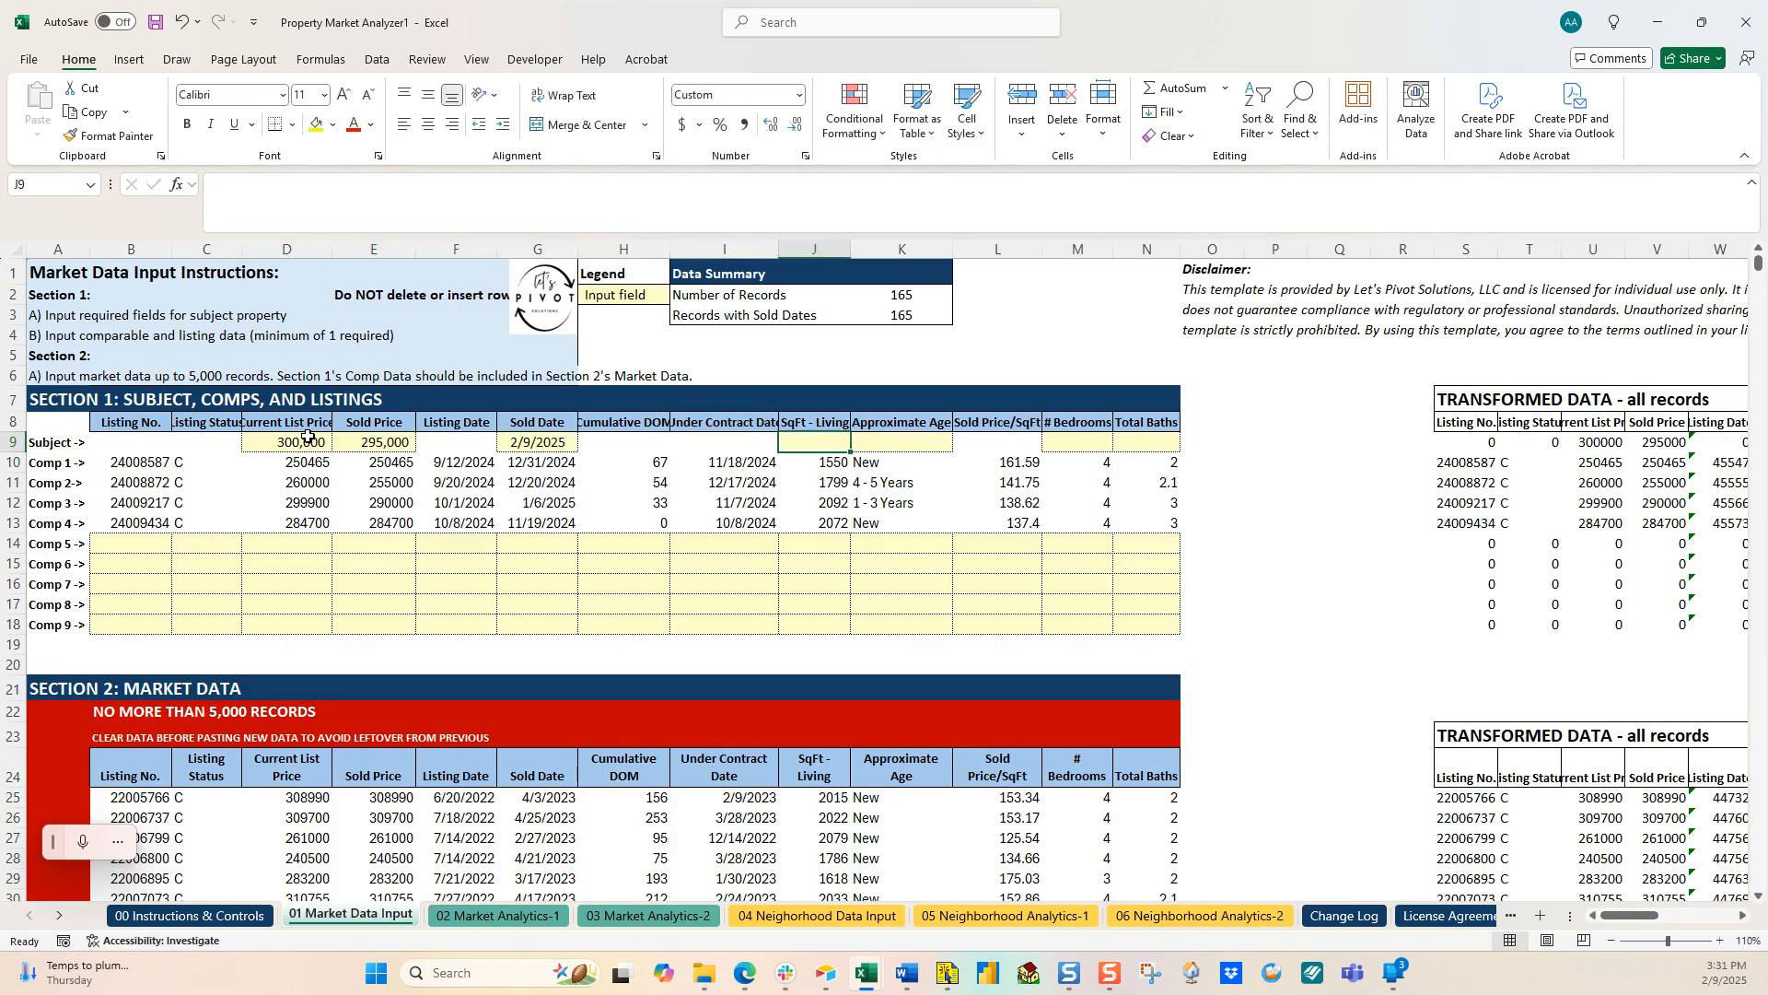
{"action": "type", "text": "2,"}
{"action": "type", "text": "00"}
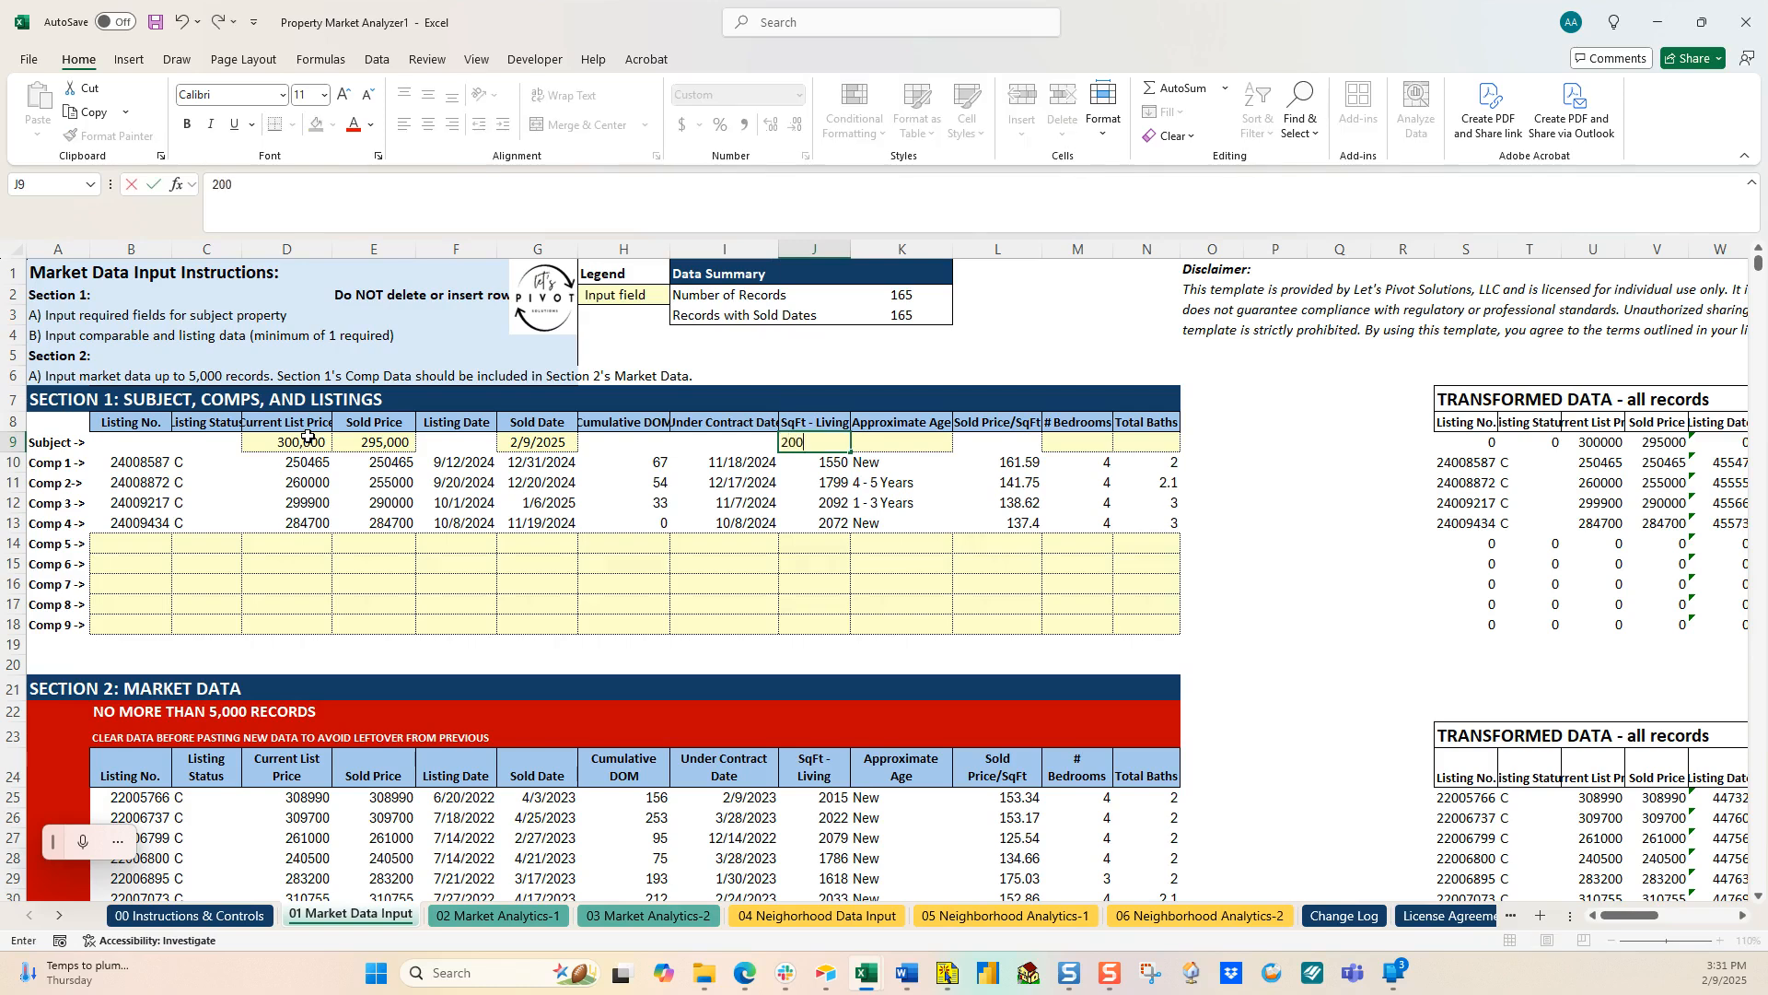
{"action": "type", "text": "0"}
{"action": "key", "text": "Tab"}
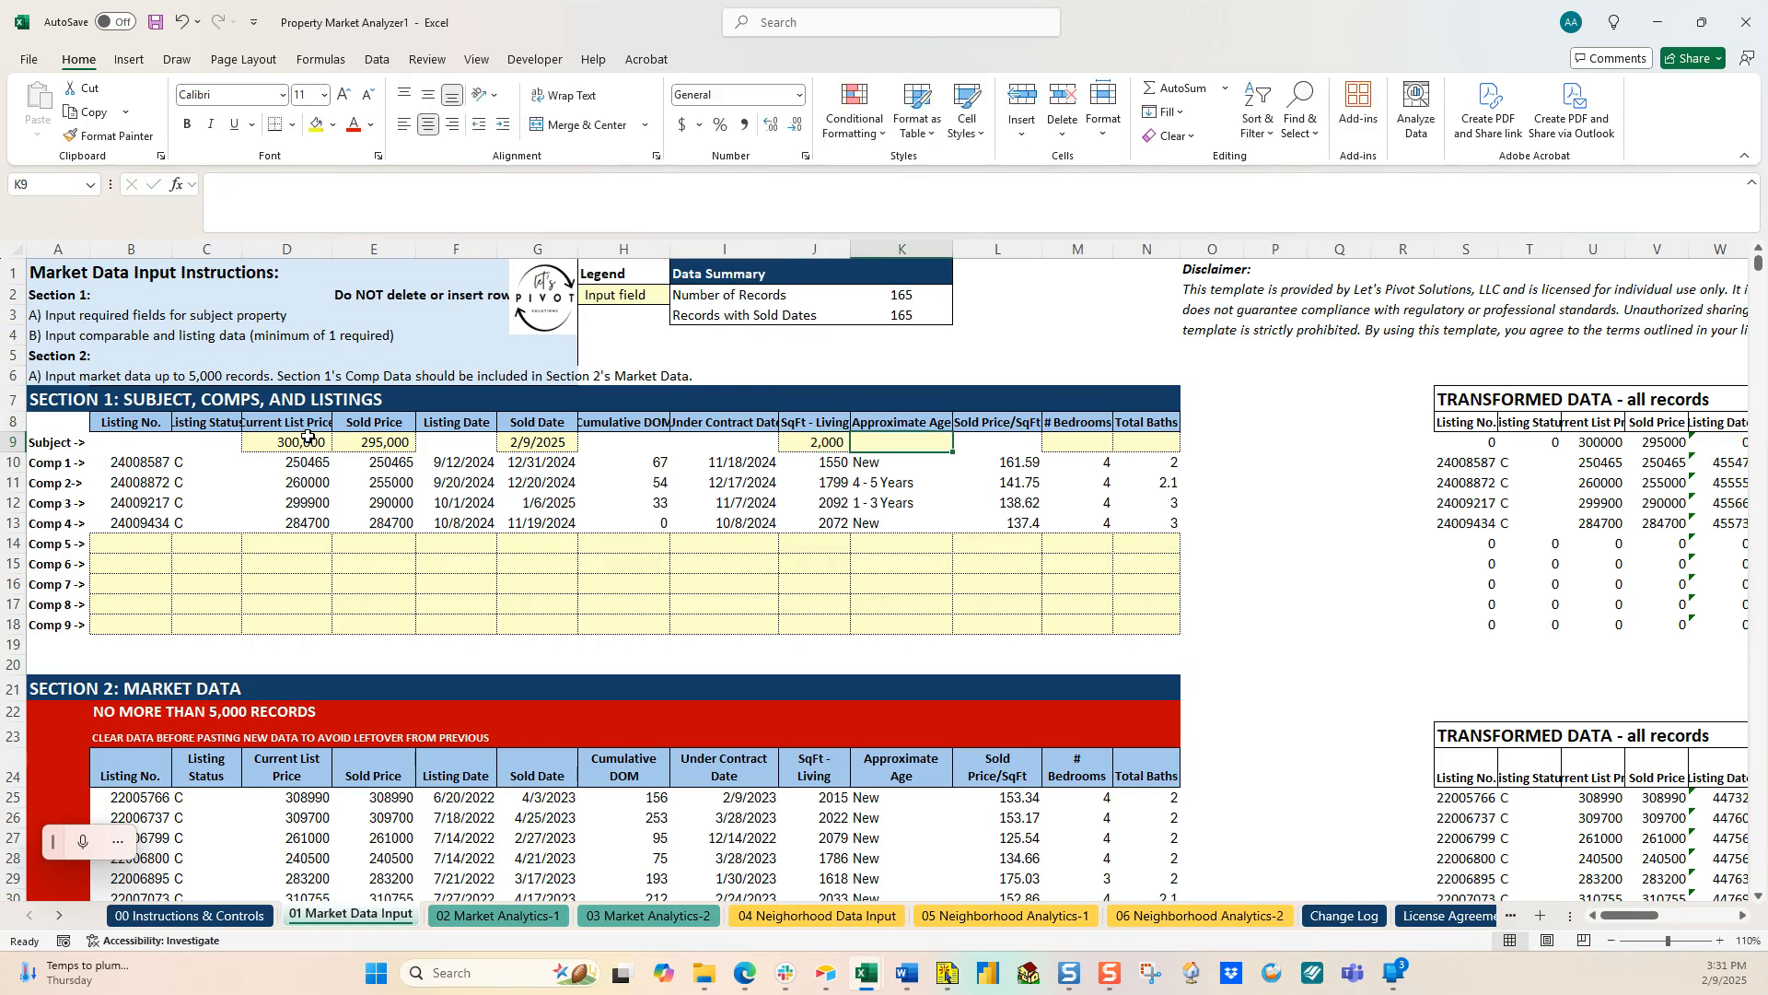
Step: Copy comp 3's '1 - 3 Years' age to the subject and give it 3 beds and 2 baths
{"action": "left_click", "coordinate": [898, 504]}
{"action": "key", "text": "ctrl+c"}
{"action": "left_click", "coordinate": [907, 442]}
{"action": "key", "text": "ctrl+v"}
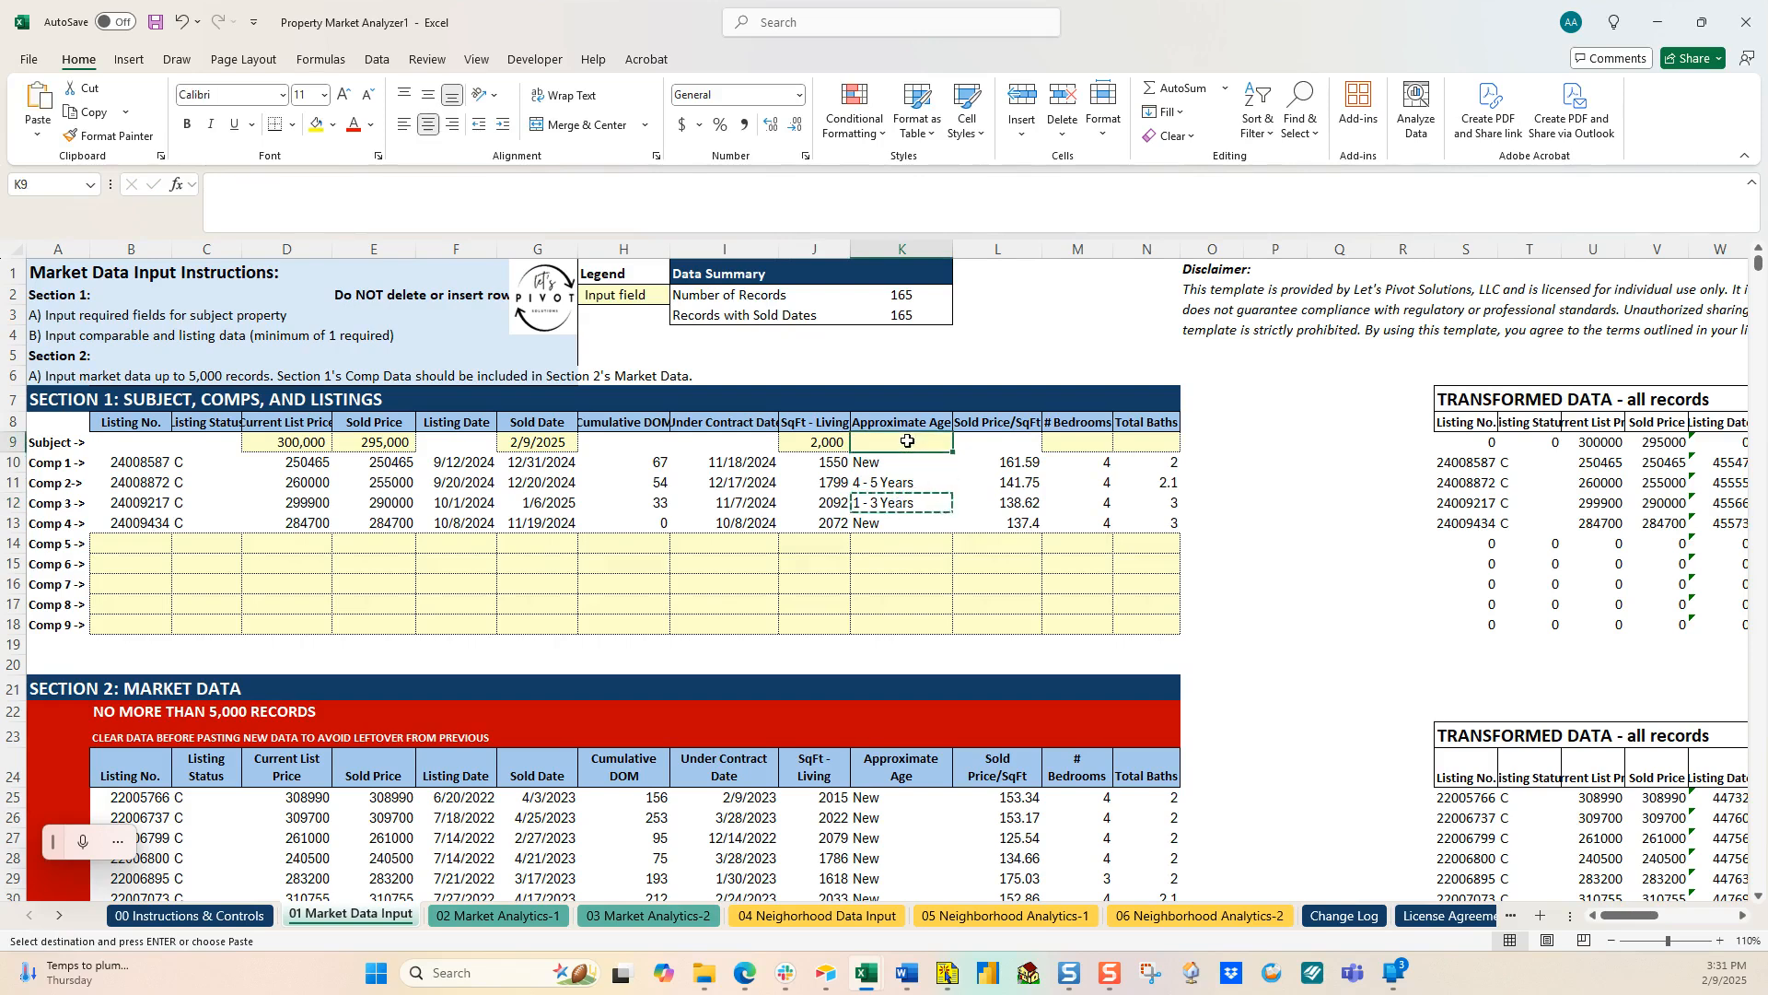
{"action": "key", "text": "Escape"}
{"action": "left_click", "coordinate": [1070, 444]}
{"action": "type", "text": "3"}
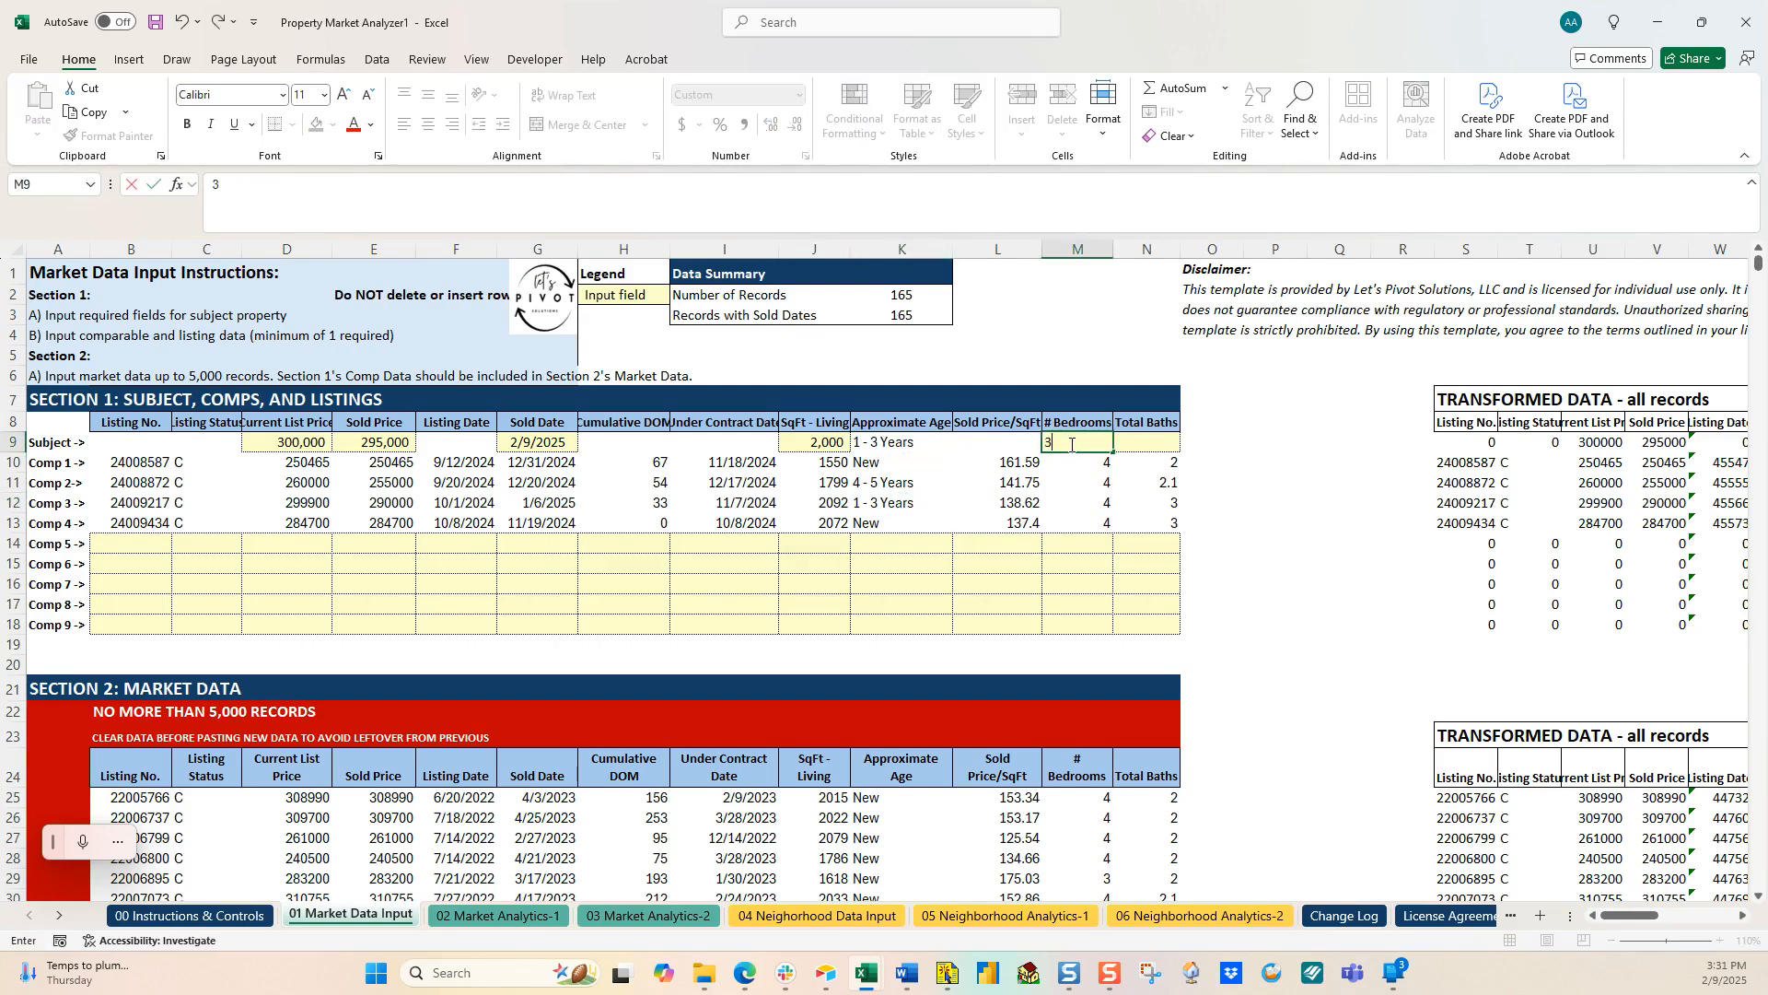
{"action": "key", "text": "Tab"}
{"action": "type", "text": "2"}
{"action": "left_click", "coordinate": [1052, 510]}
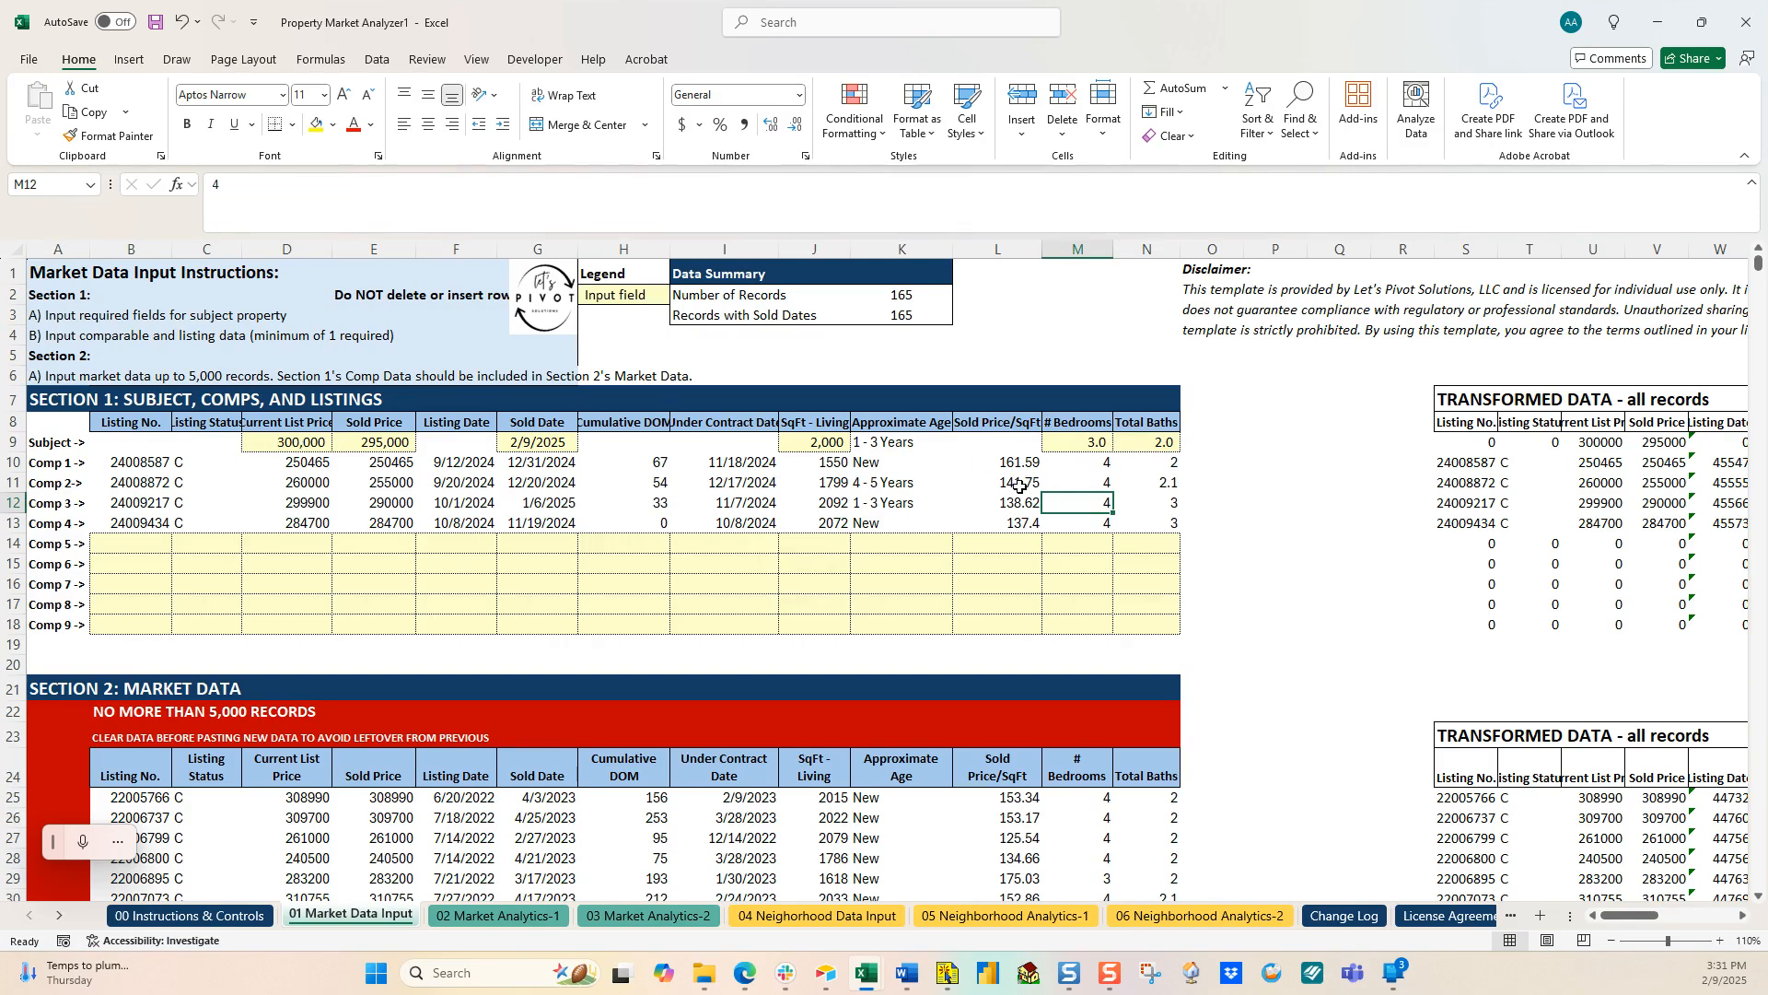
{"action": "left_click", "coordinate": [500, 921]}
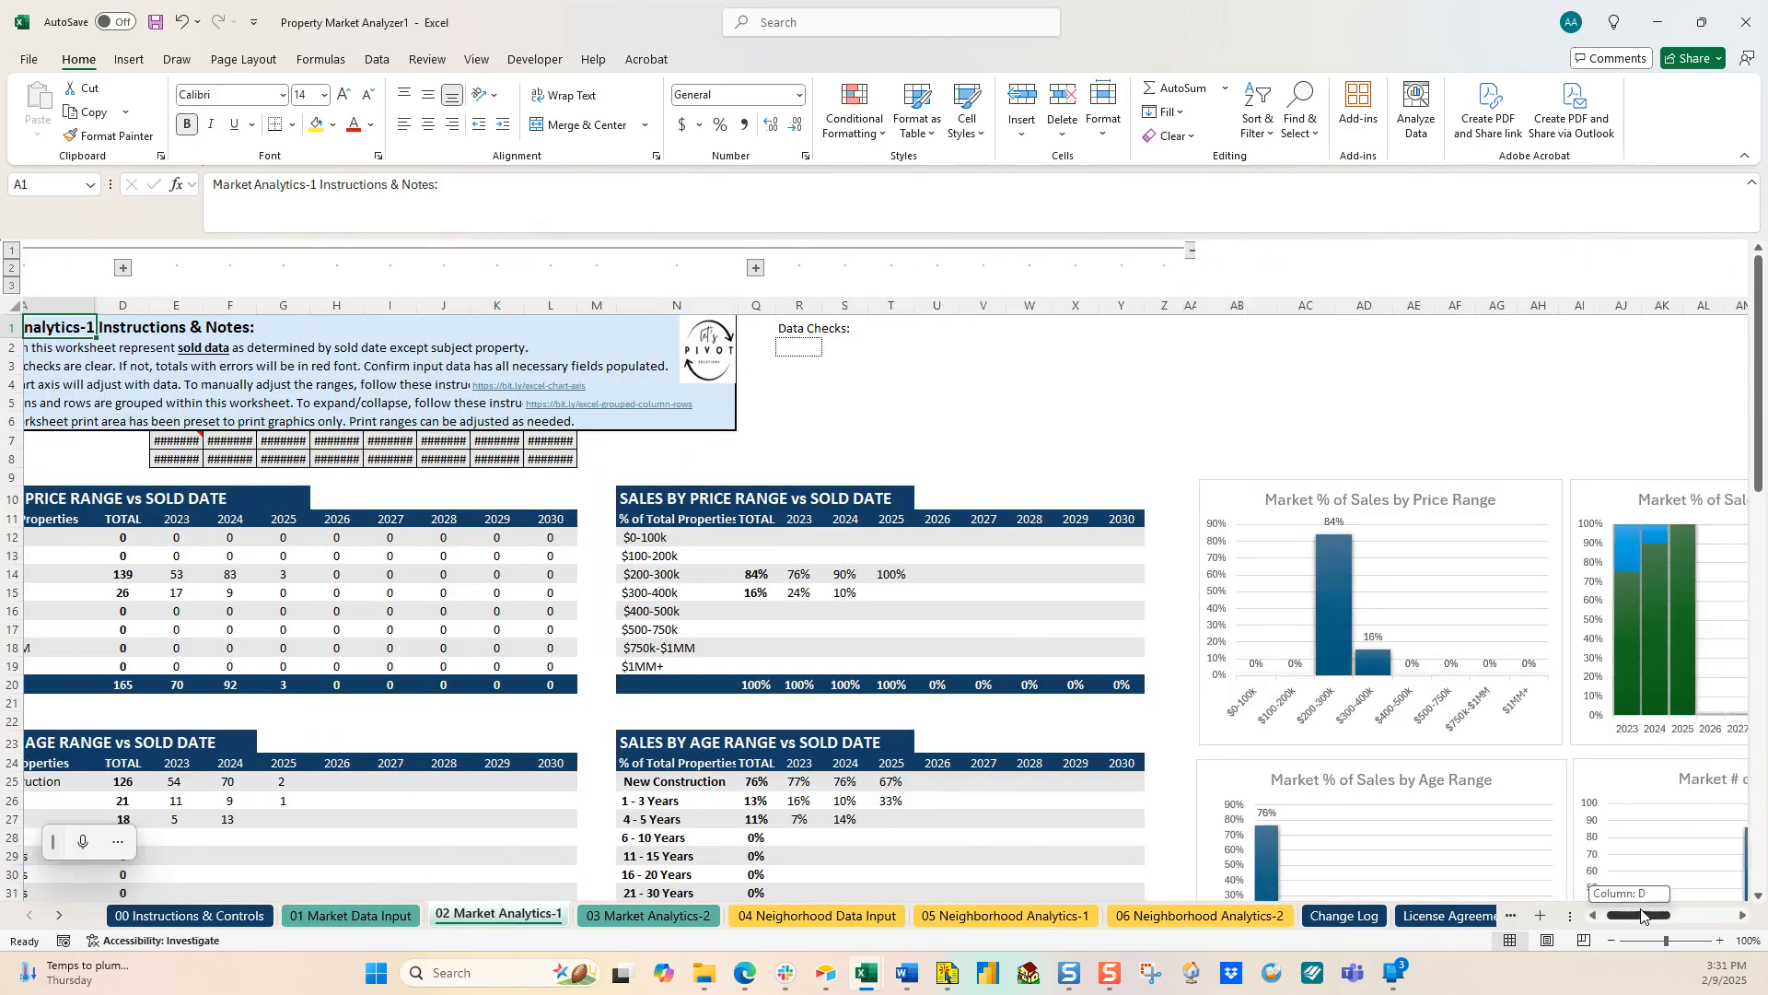
Step: Check the subject's point on the Market Sales Prices chart, then go to the empty 04 Neighborhood Data Input sheet
{"action": "scroll", "coordinate": [1605, 840], "scroll_direction": "right", "scroll_amount": 10}
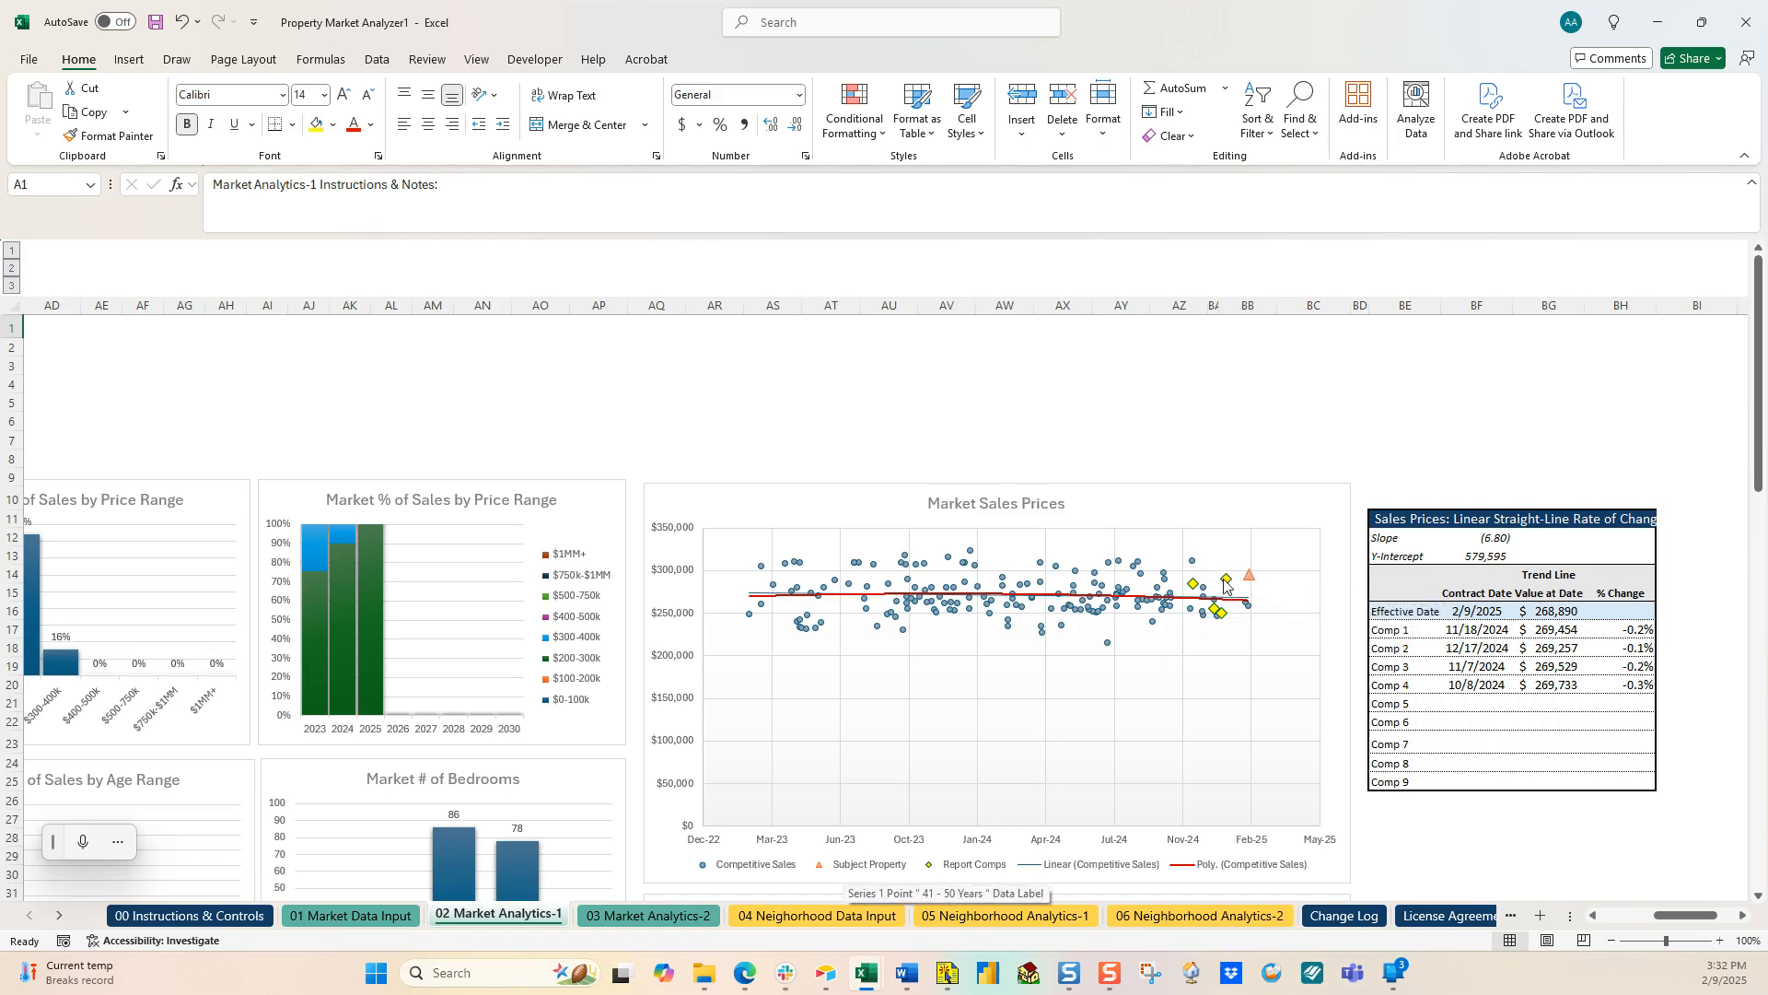
{"action": "mouse_move", "coordinate": [1228, 588]}
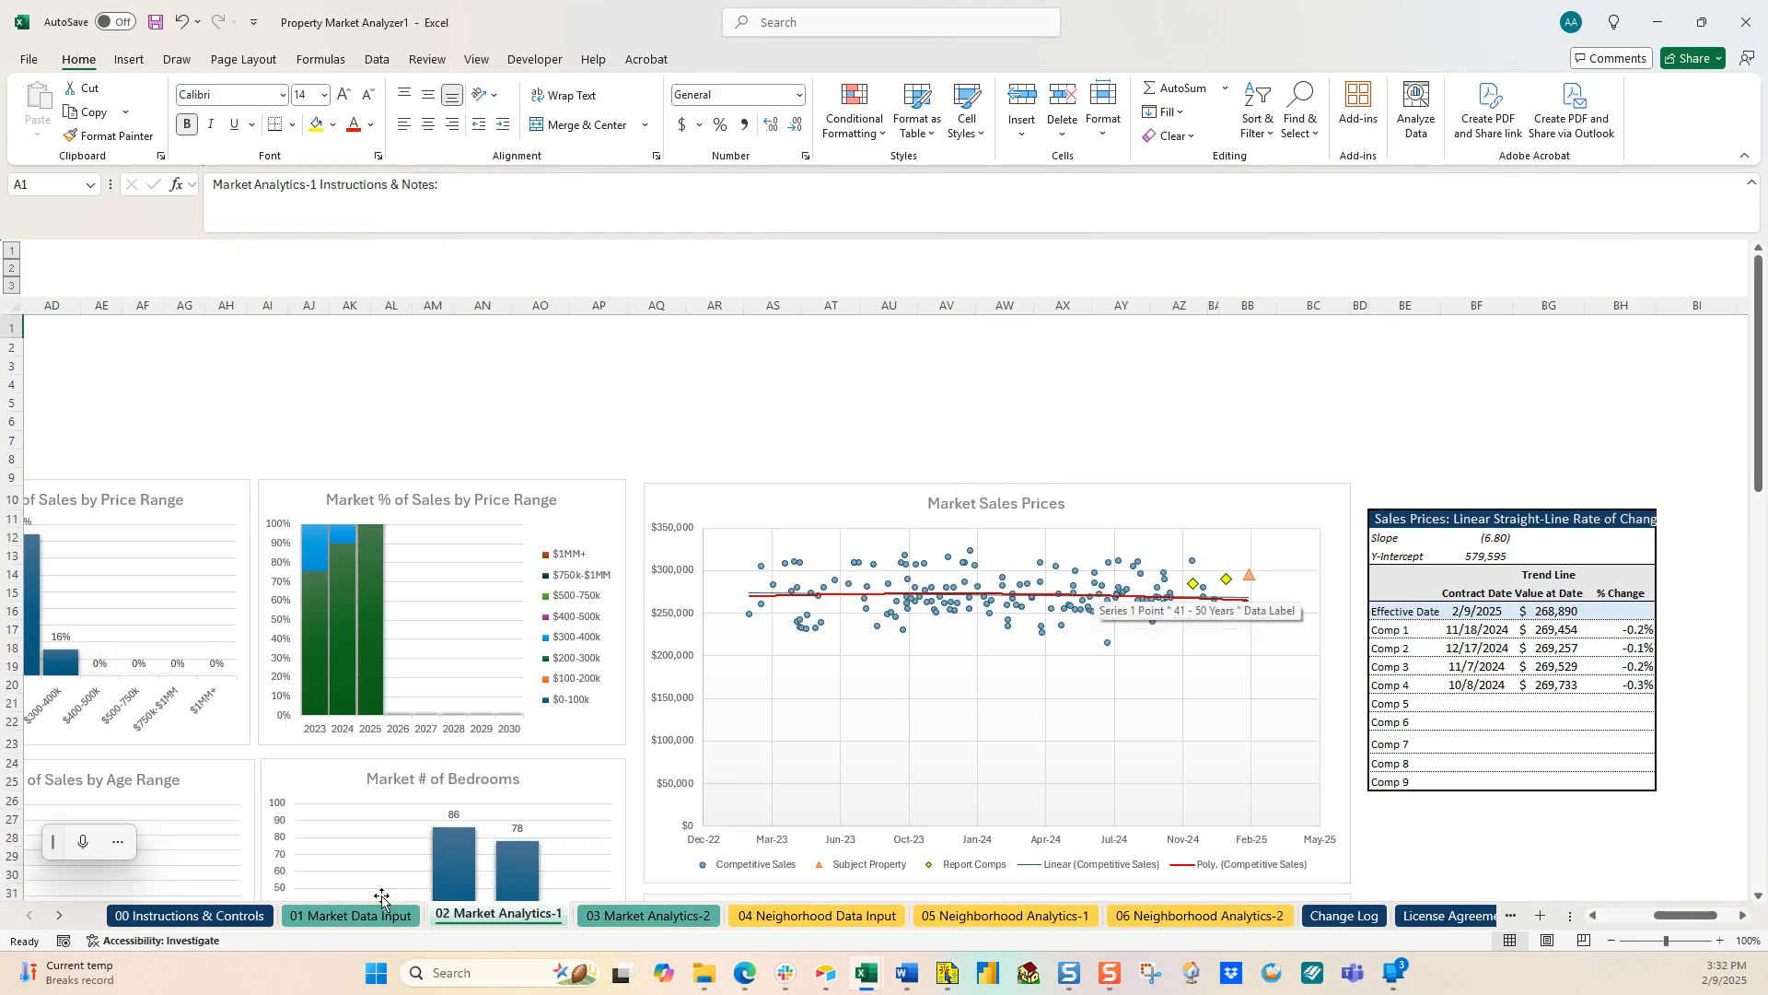
{"action": "left_click", "coordinate": [356, 917]}
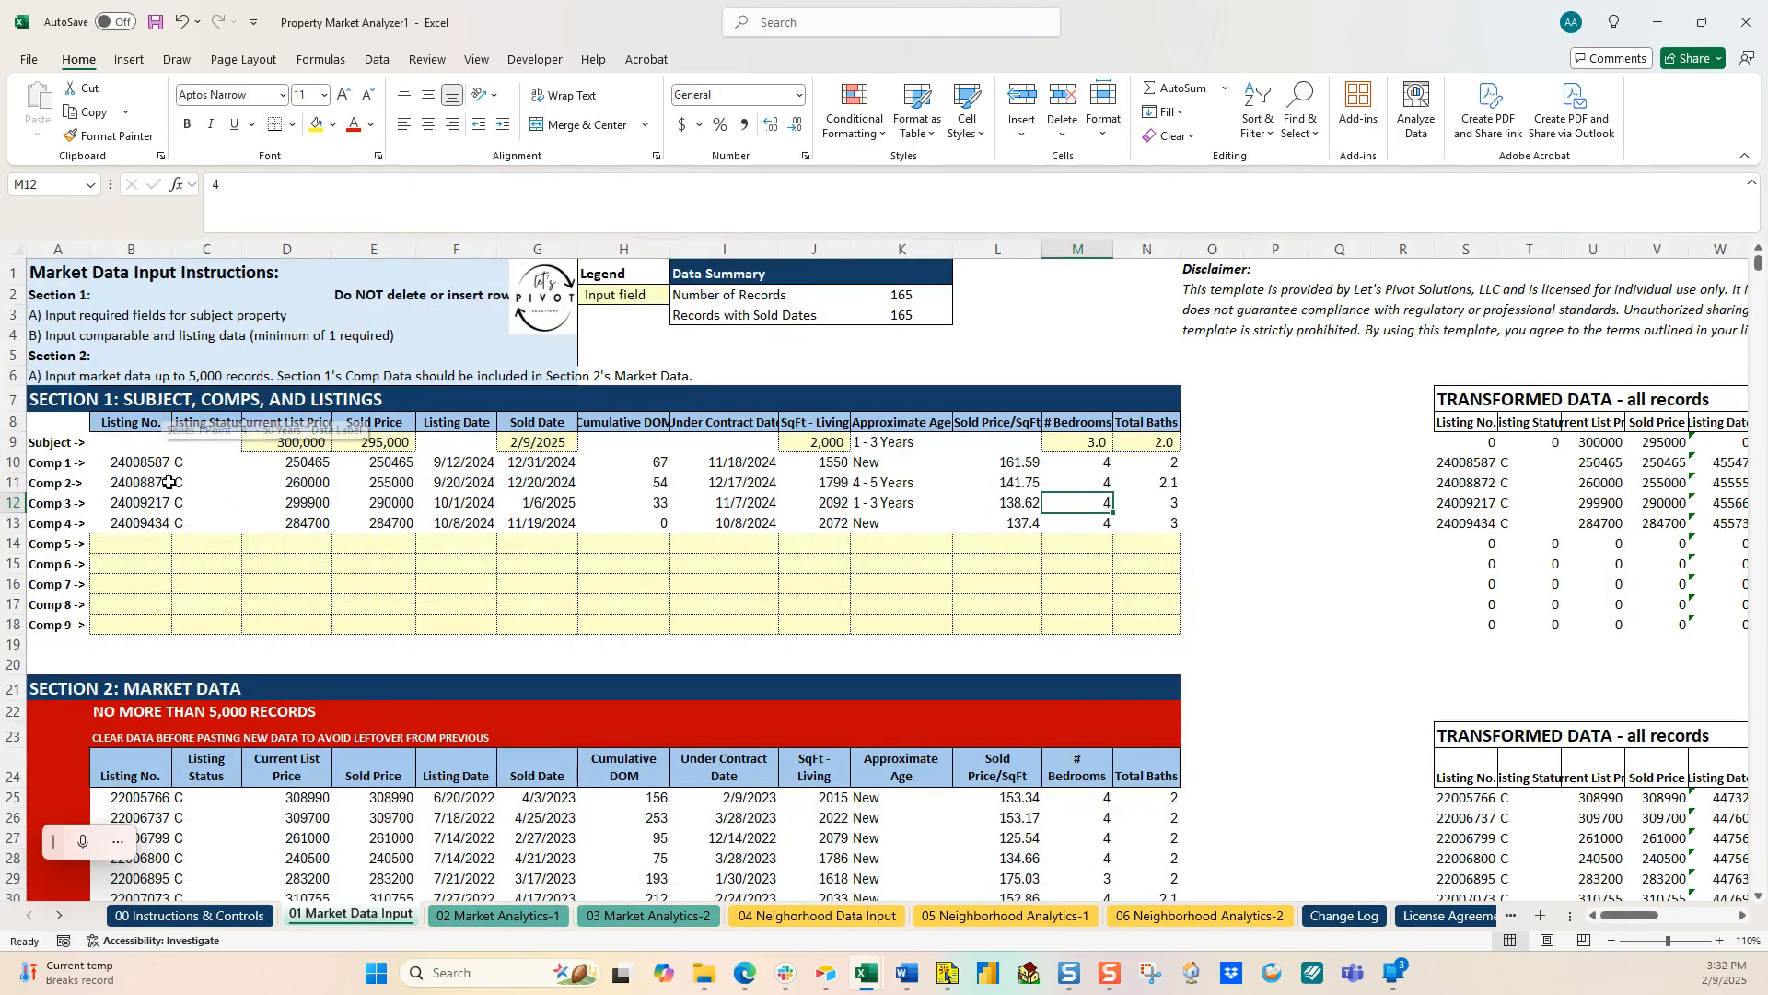
{"action": "left_click", "coordinate": [498, 916]}
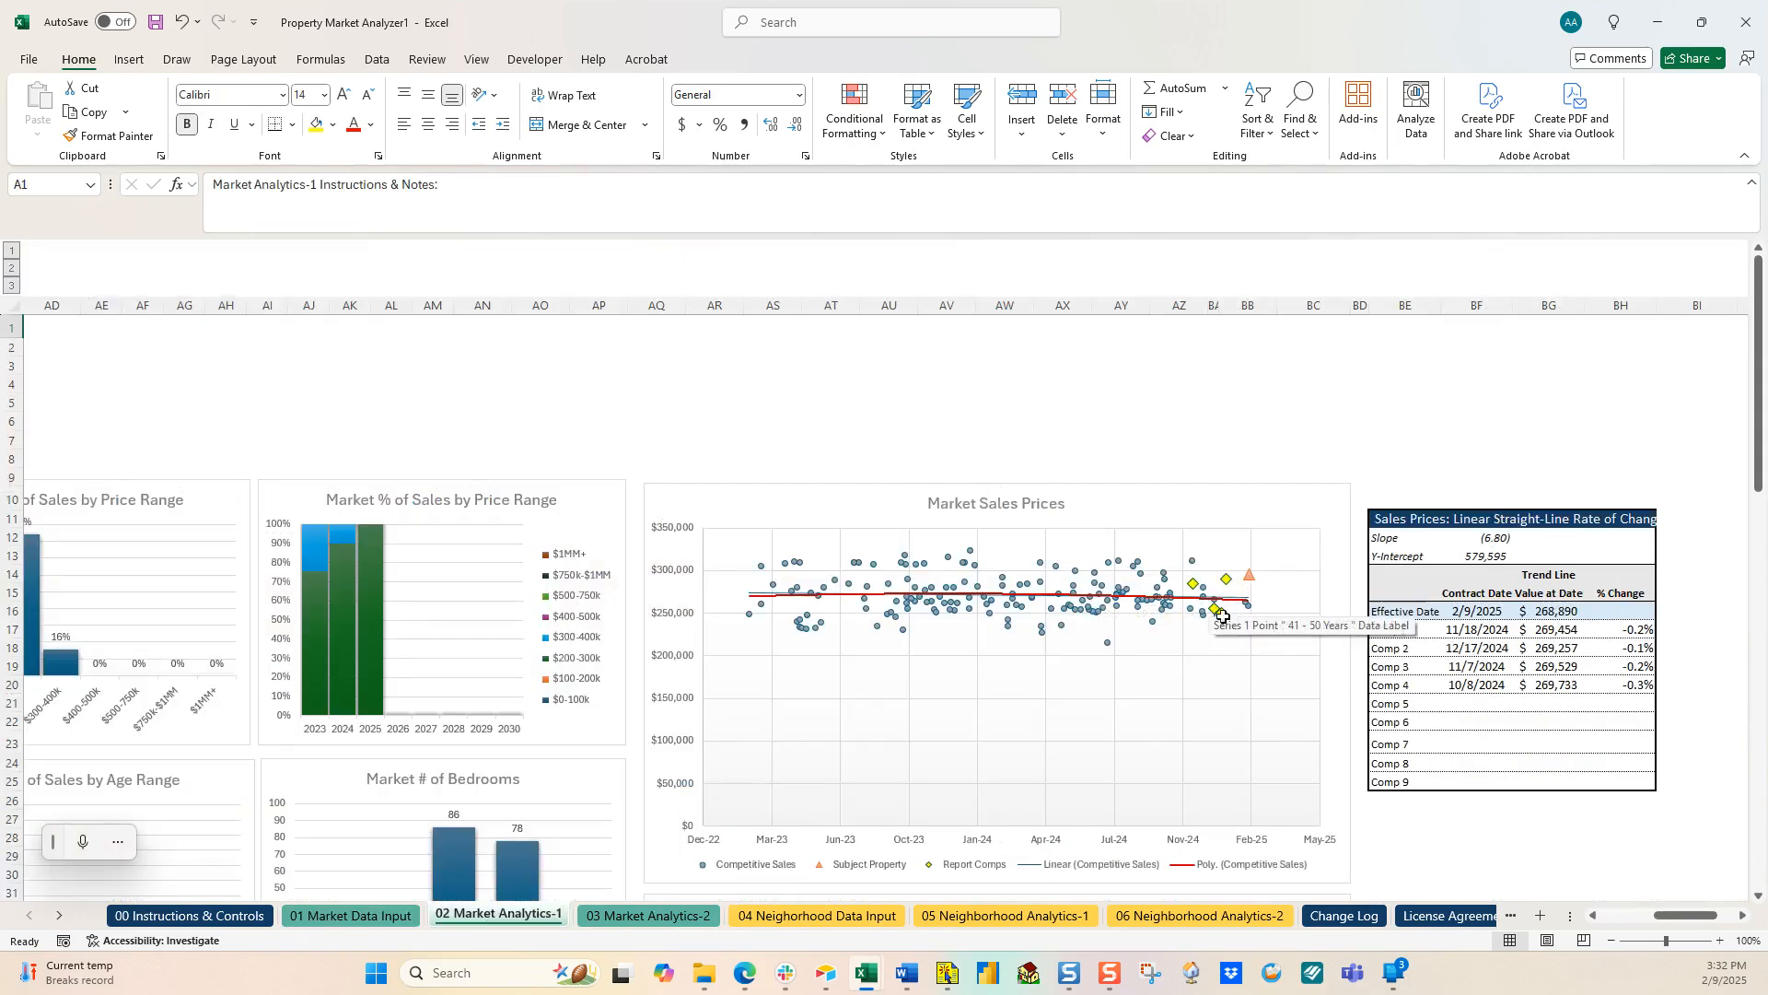
{"action": "mouse_move", "coordinate": [1223, 624]}
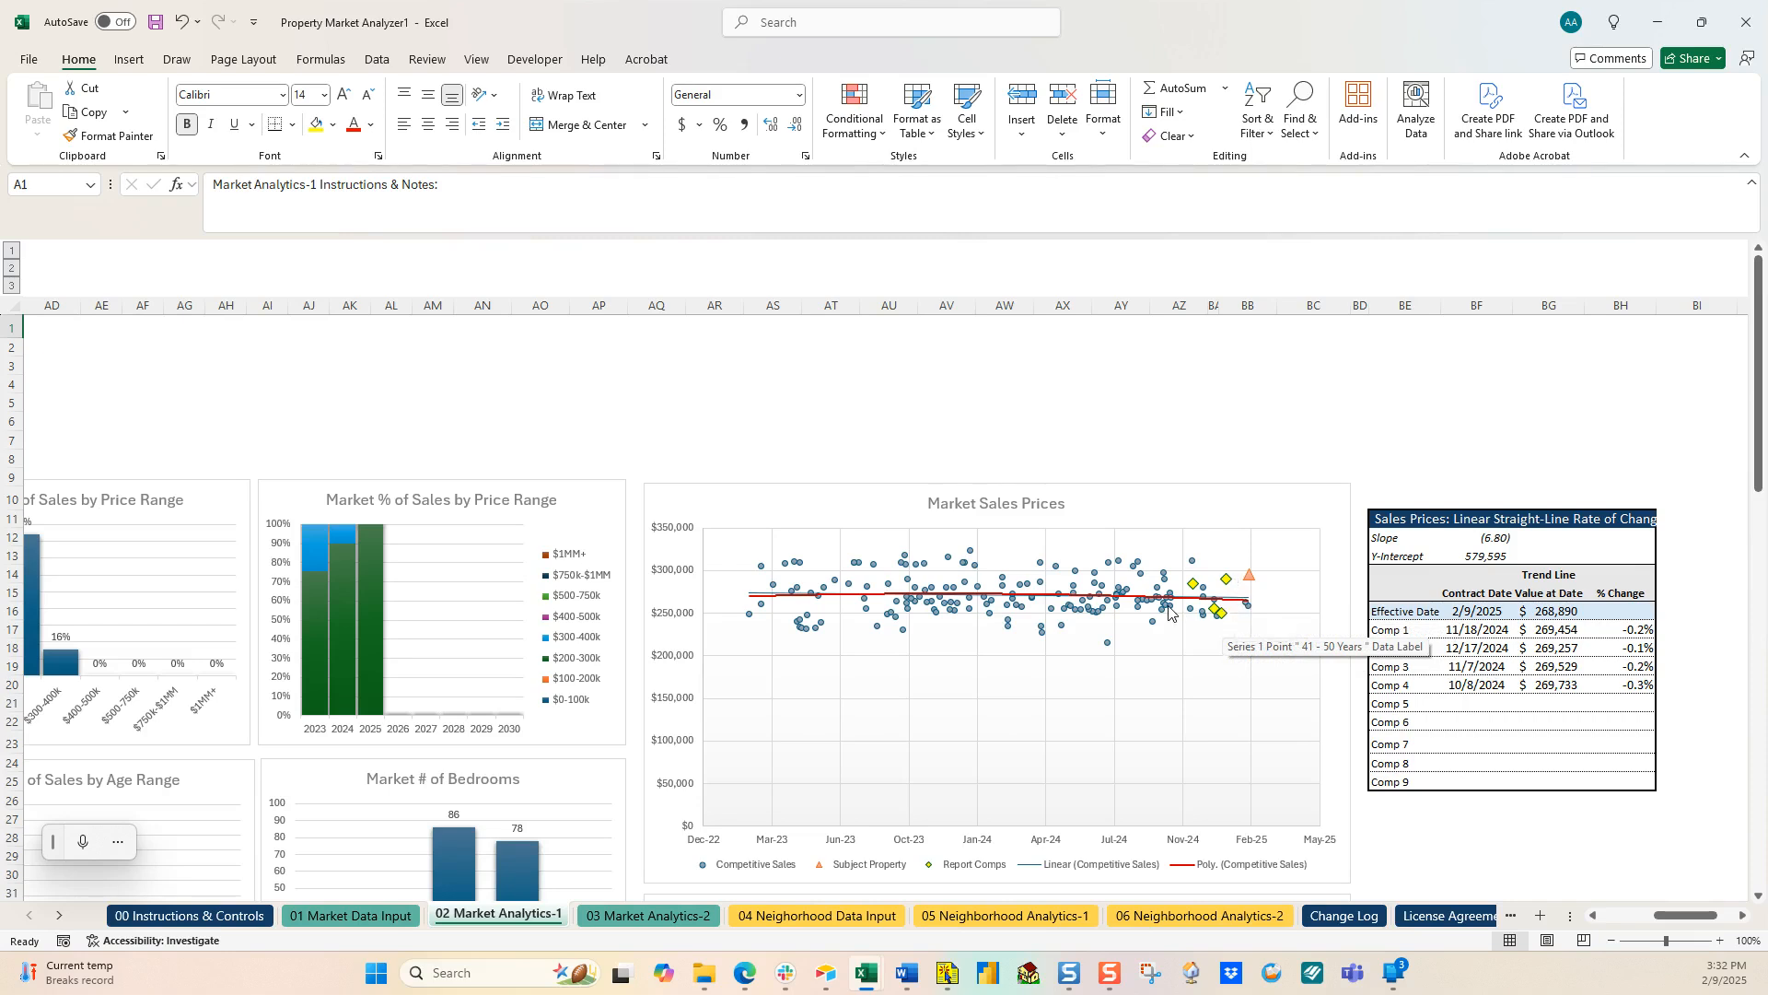
{"action": "mouse_move", "coordinate": [1169, 611]}
{"action": "left_click", "coordinate": [843, 915]}
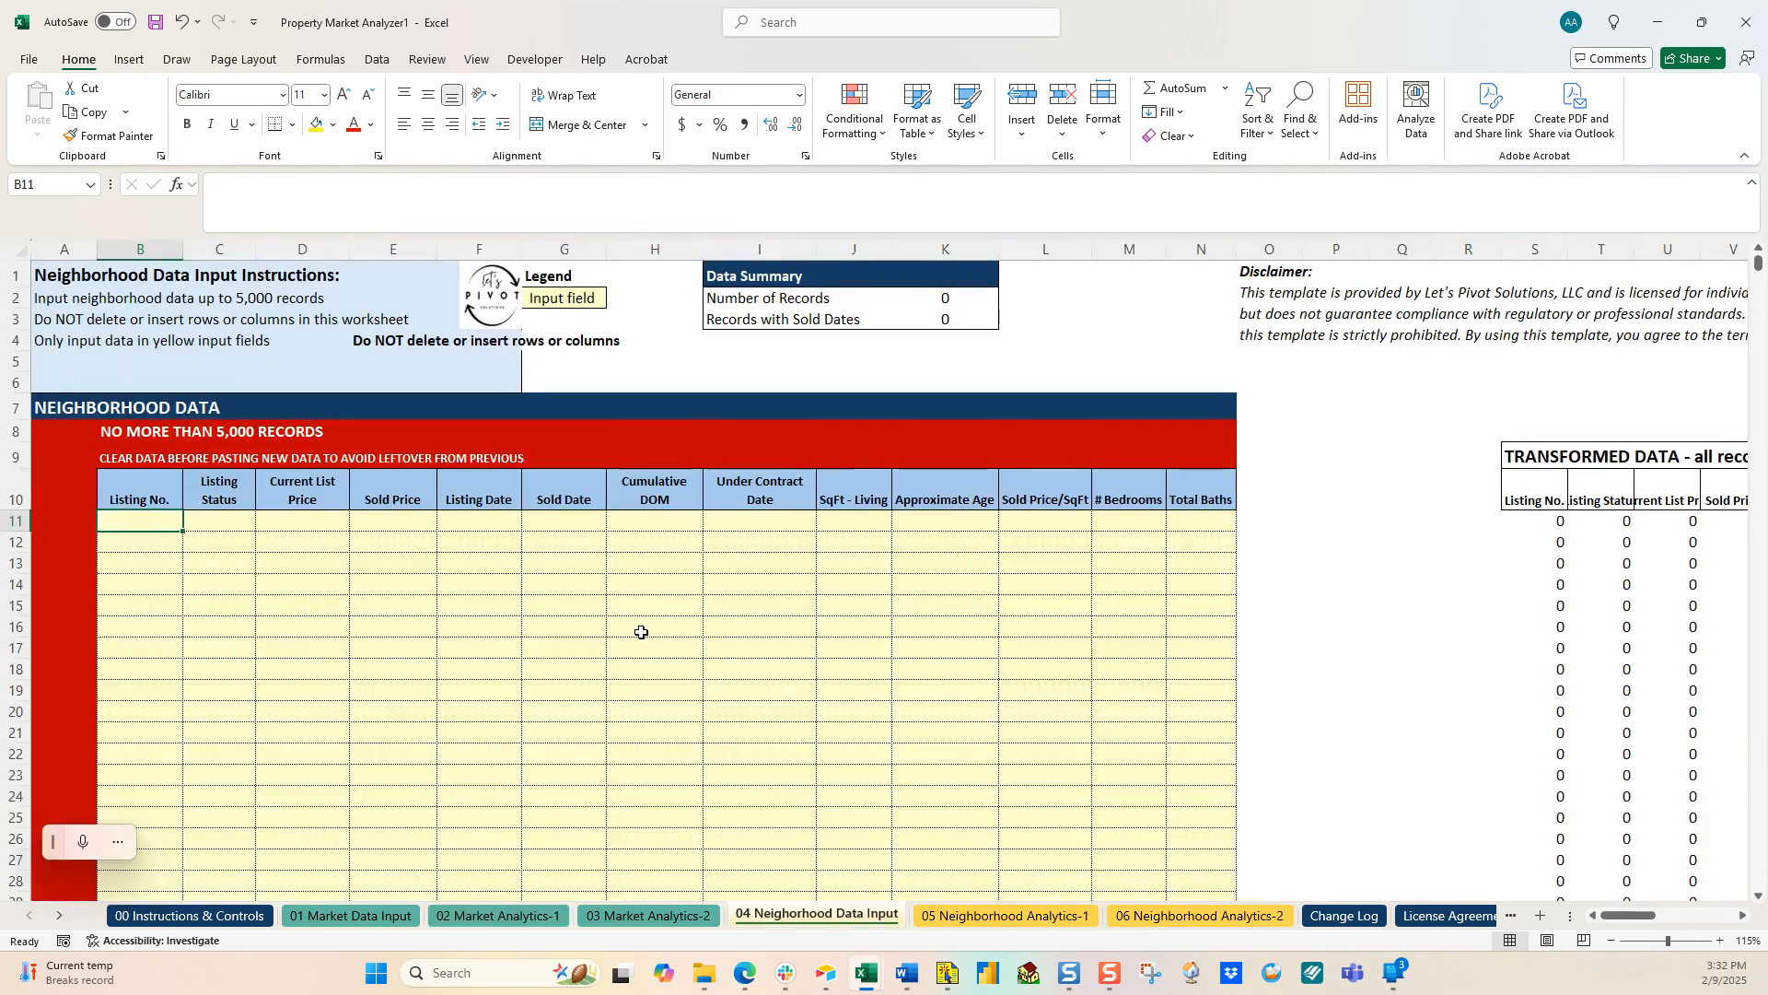
Step: Copy all 778 exported neighborhood records from the customexport workbook, starting at A2
{"action": "mouse_move", "coordinate": [864, 967]}
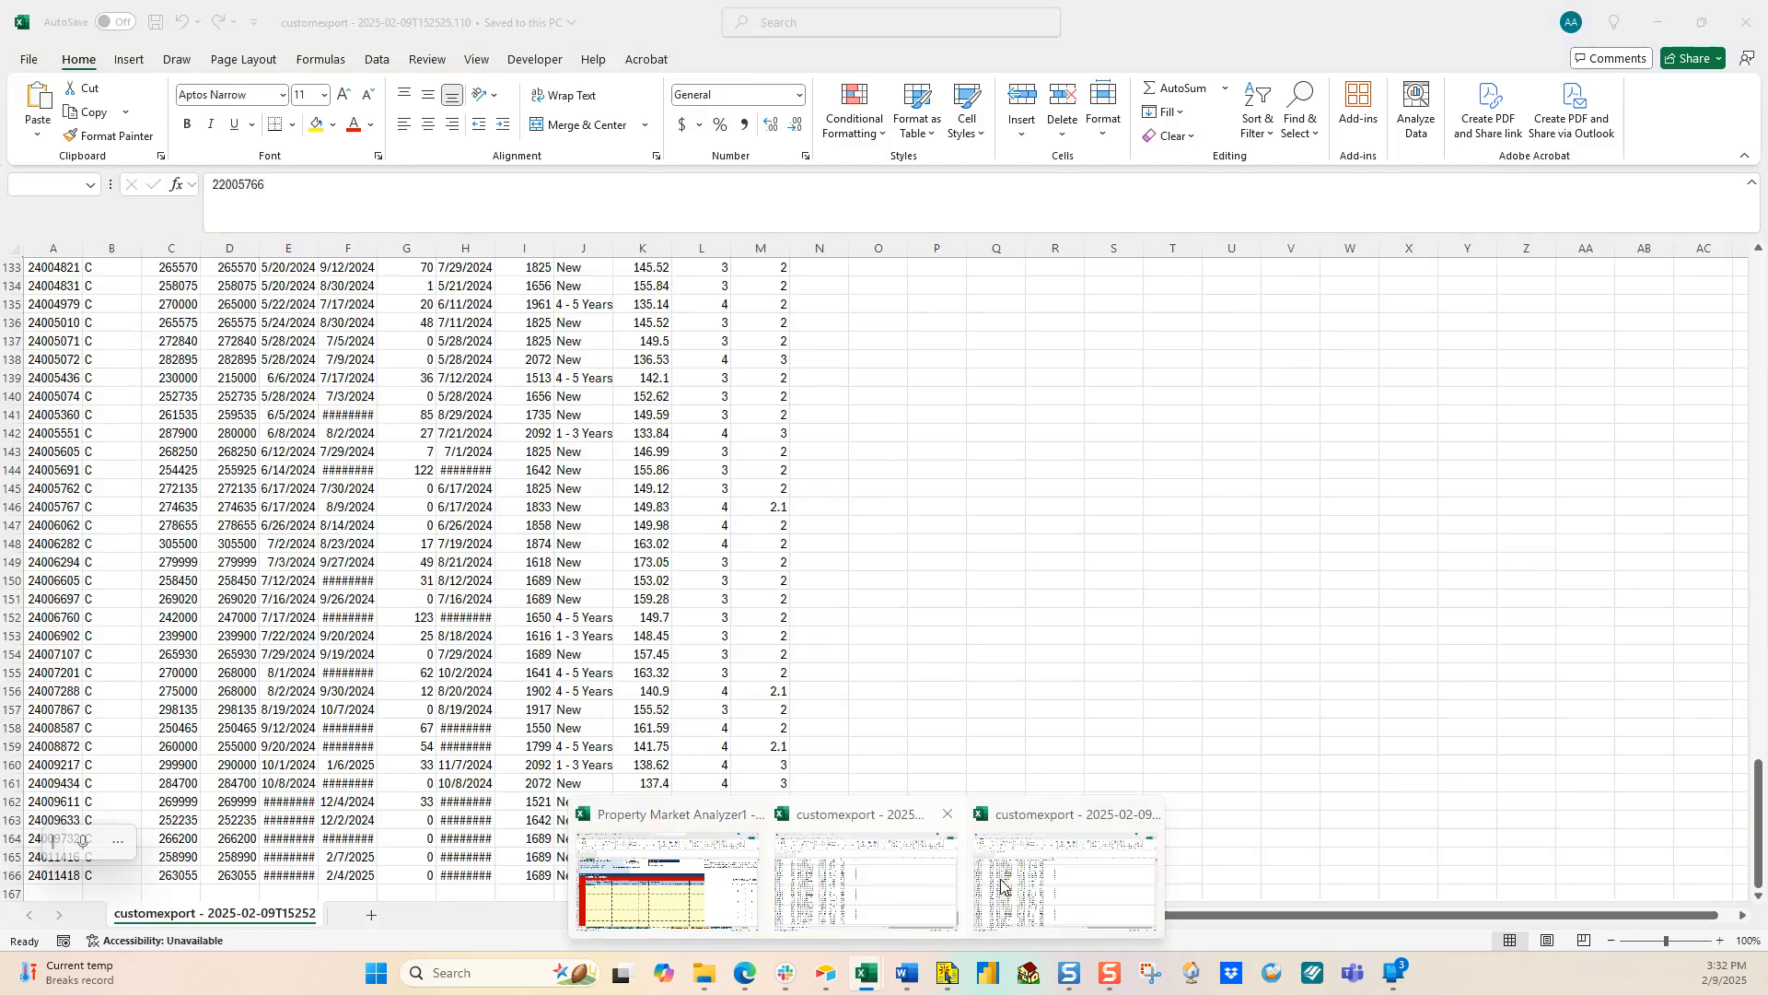
{"action": "left_click", "coordinate": [875, 916]}
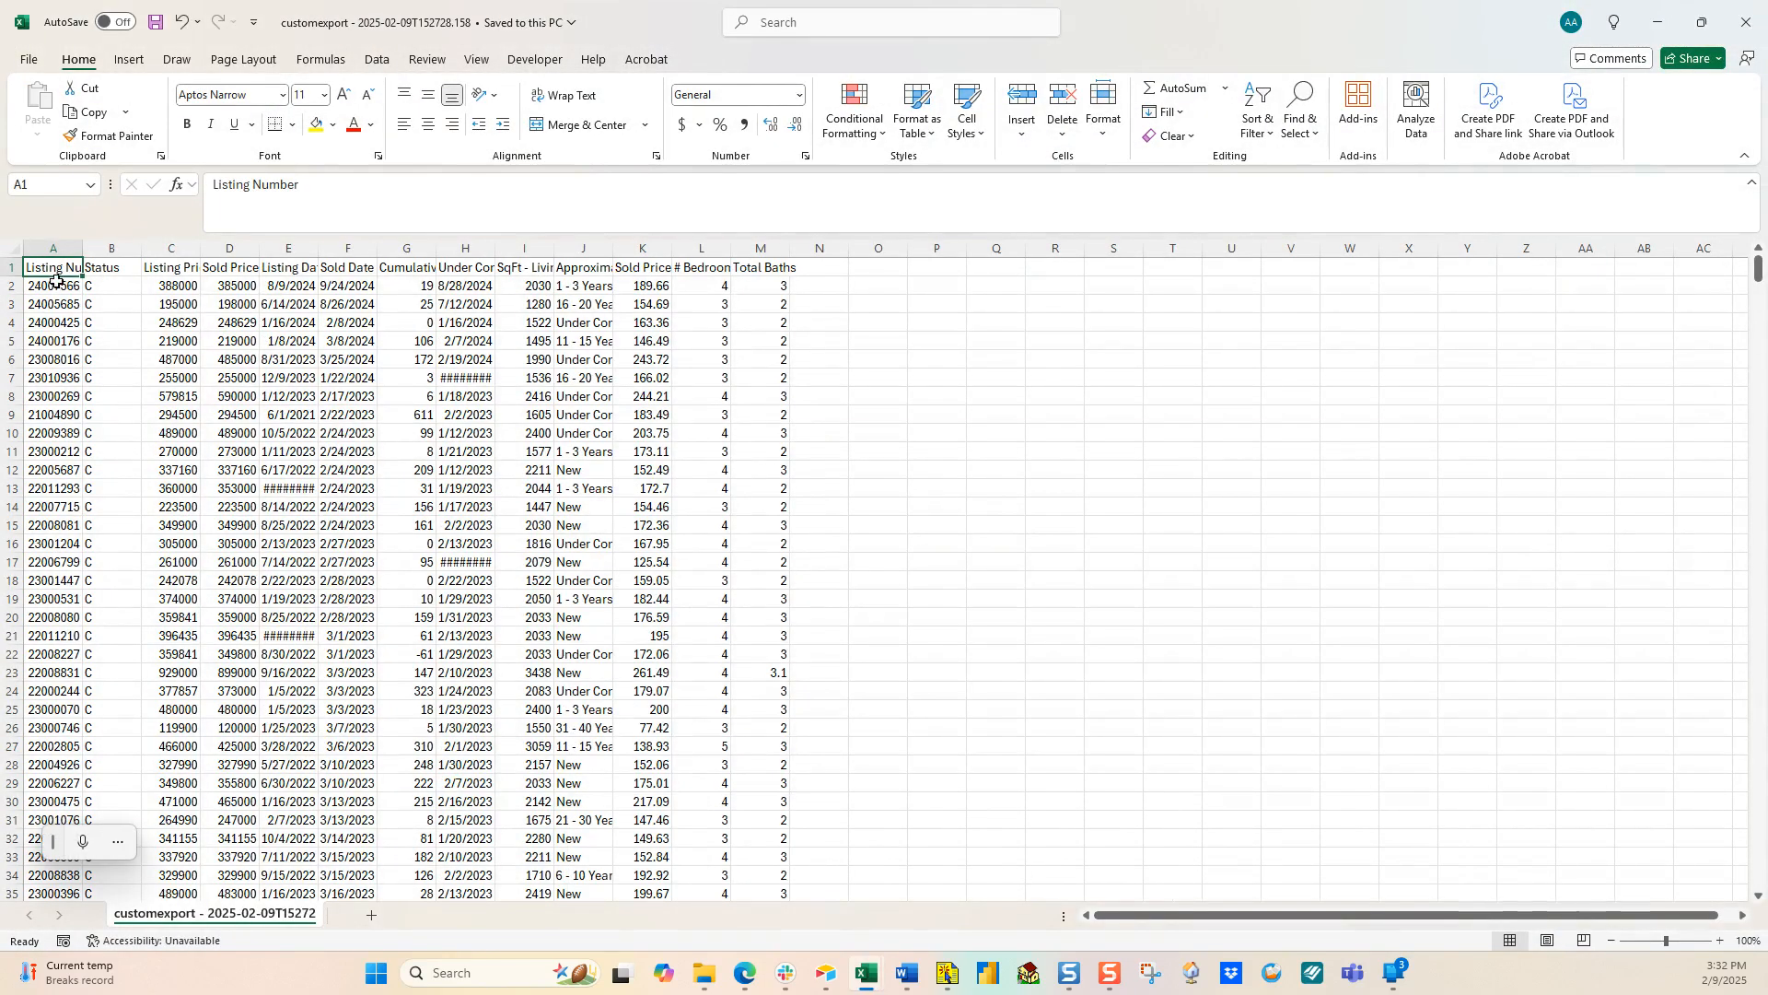
{"action": "left_click_drag", "start_coordinate": [37, 268], "coordinate": [745, 241]}
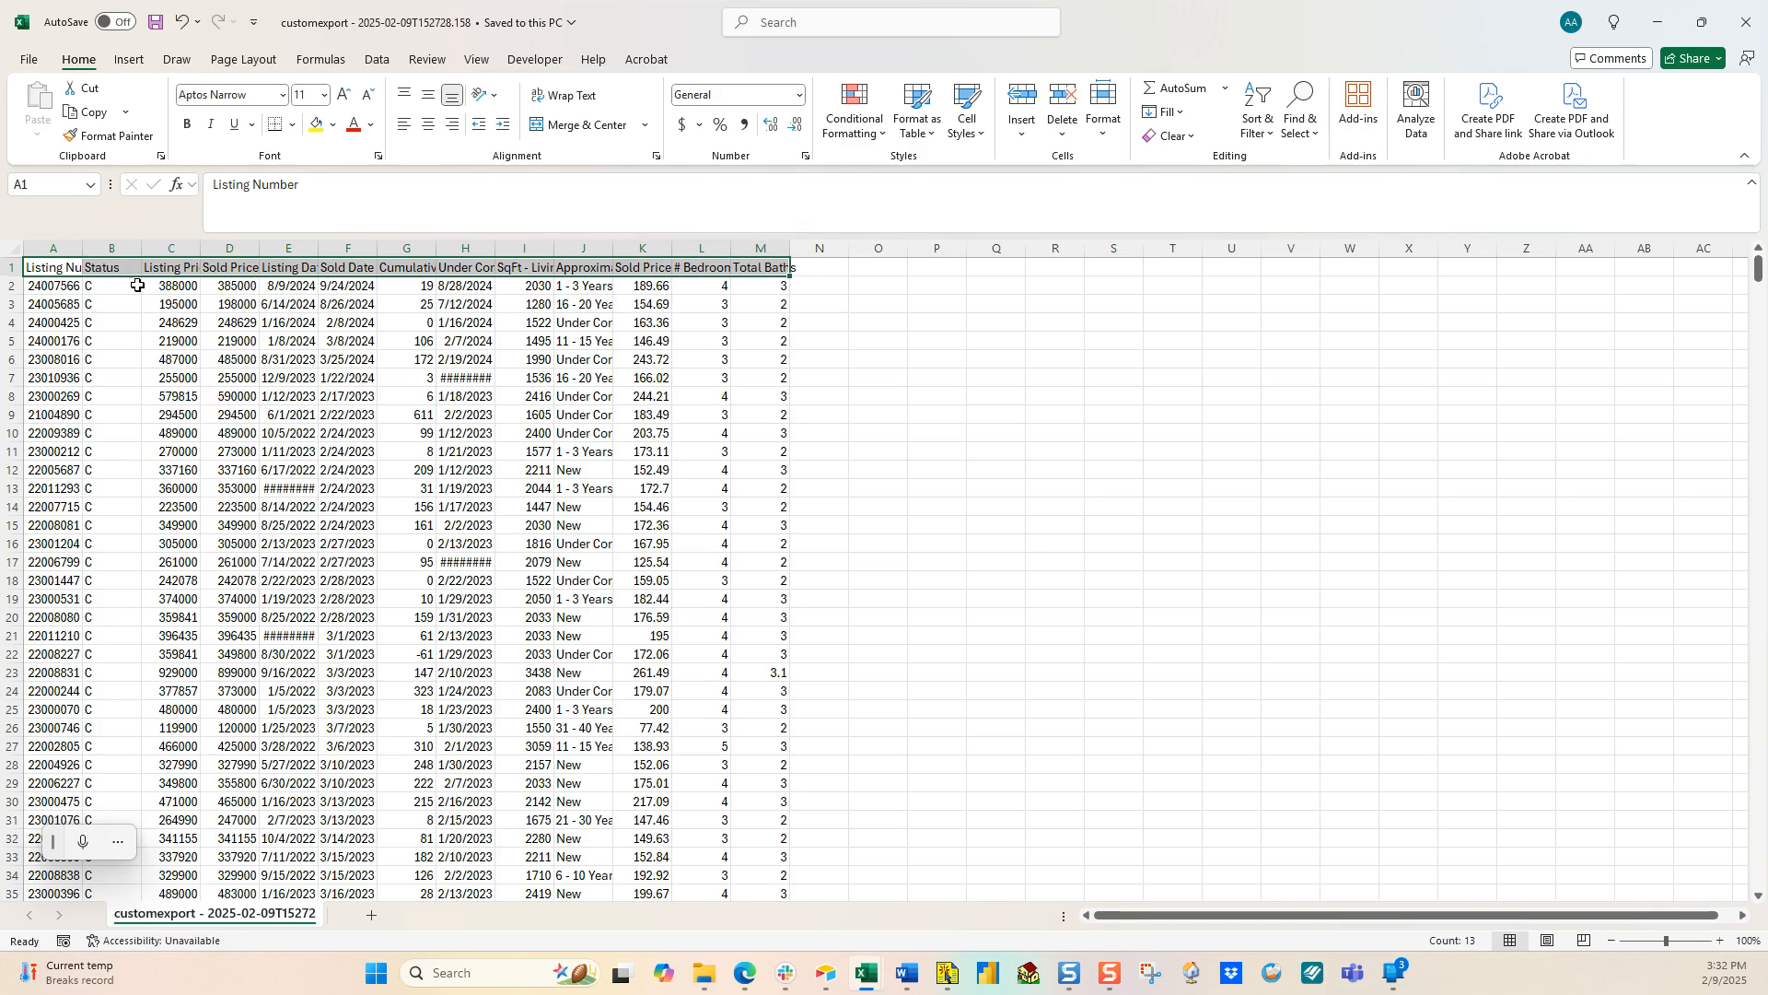
{"action": "left_click_drag", "start_coordinate": [78, 267], "coordinate": [765, 267]}
{"action": "left_click", "coordinate": [61, 287]}
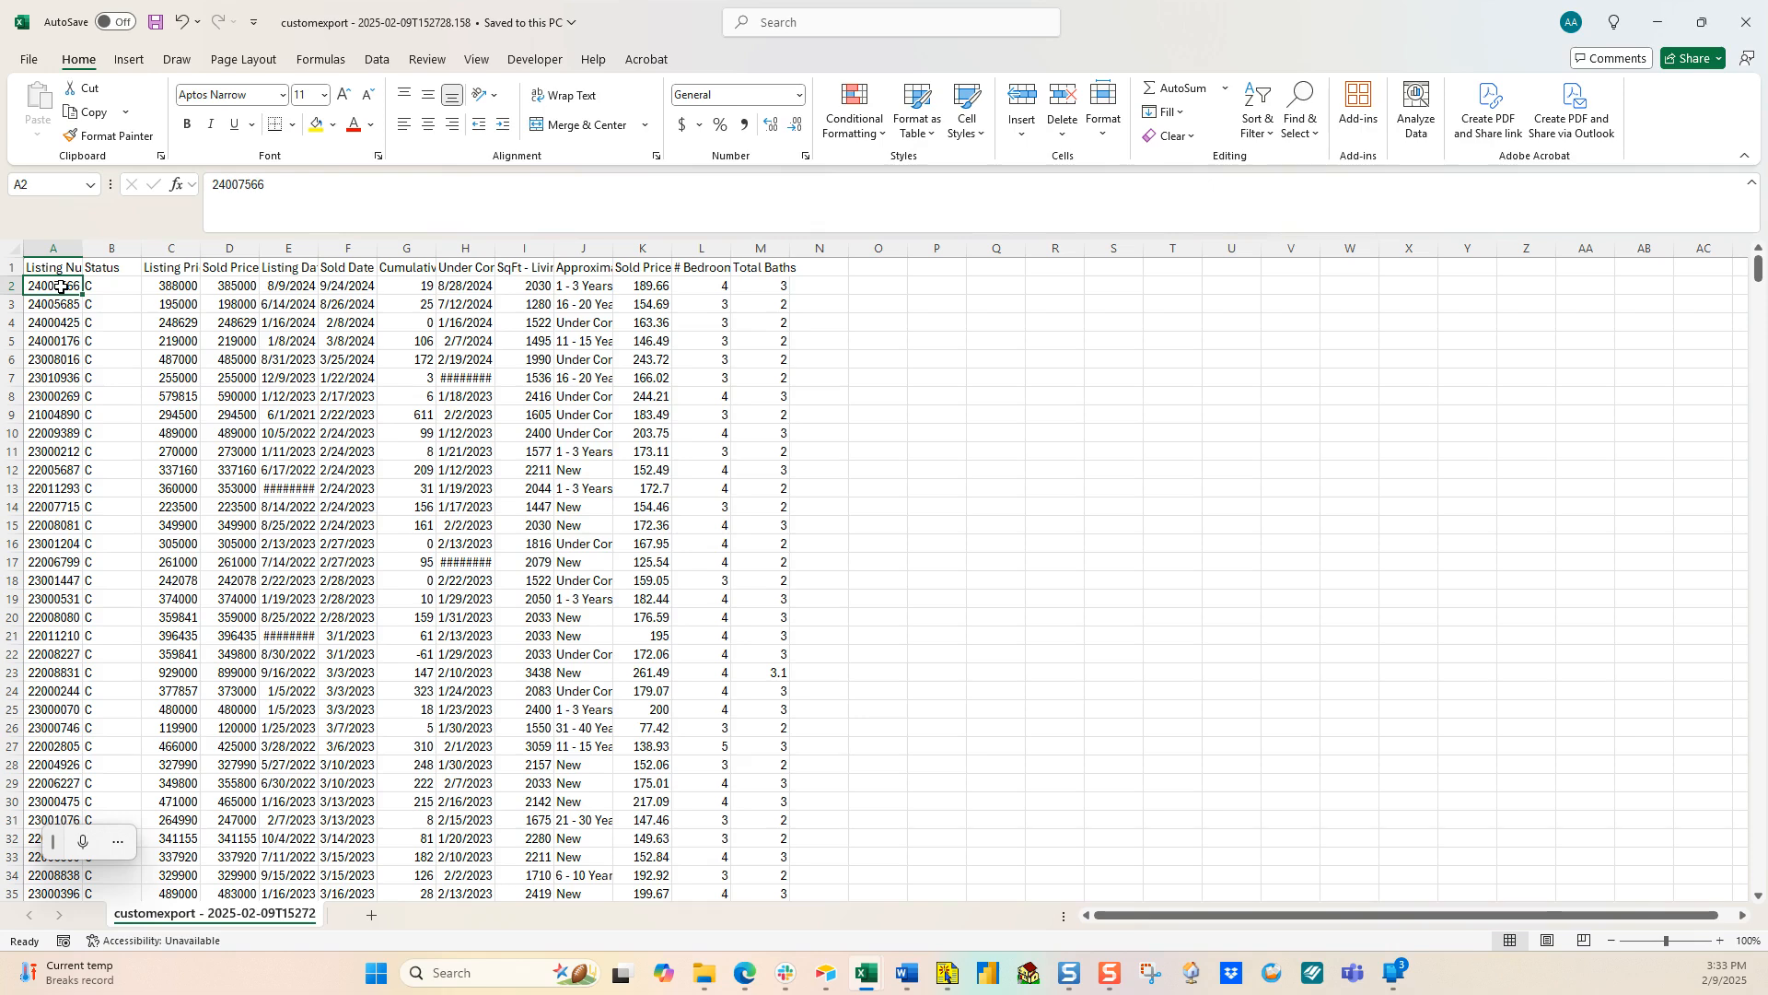
{"action": "key", "text": "ctrl+shift+Right"}
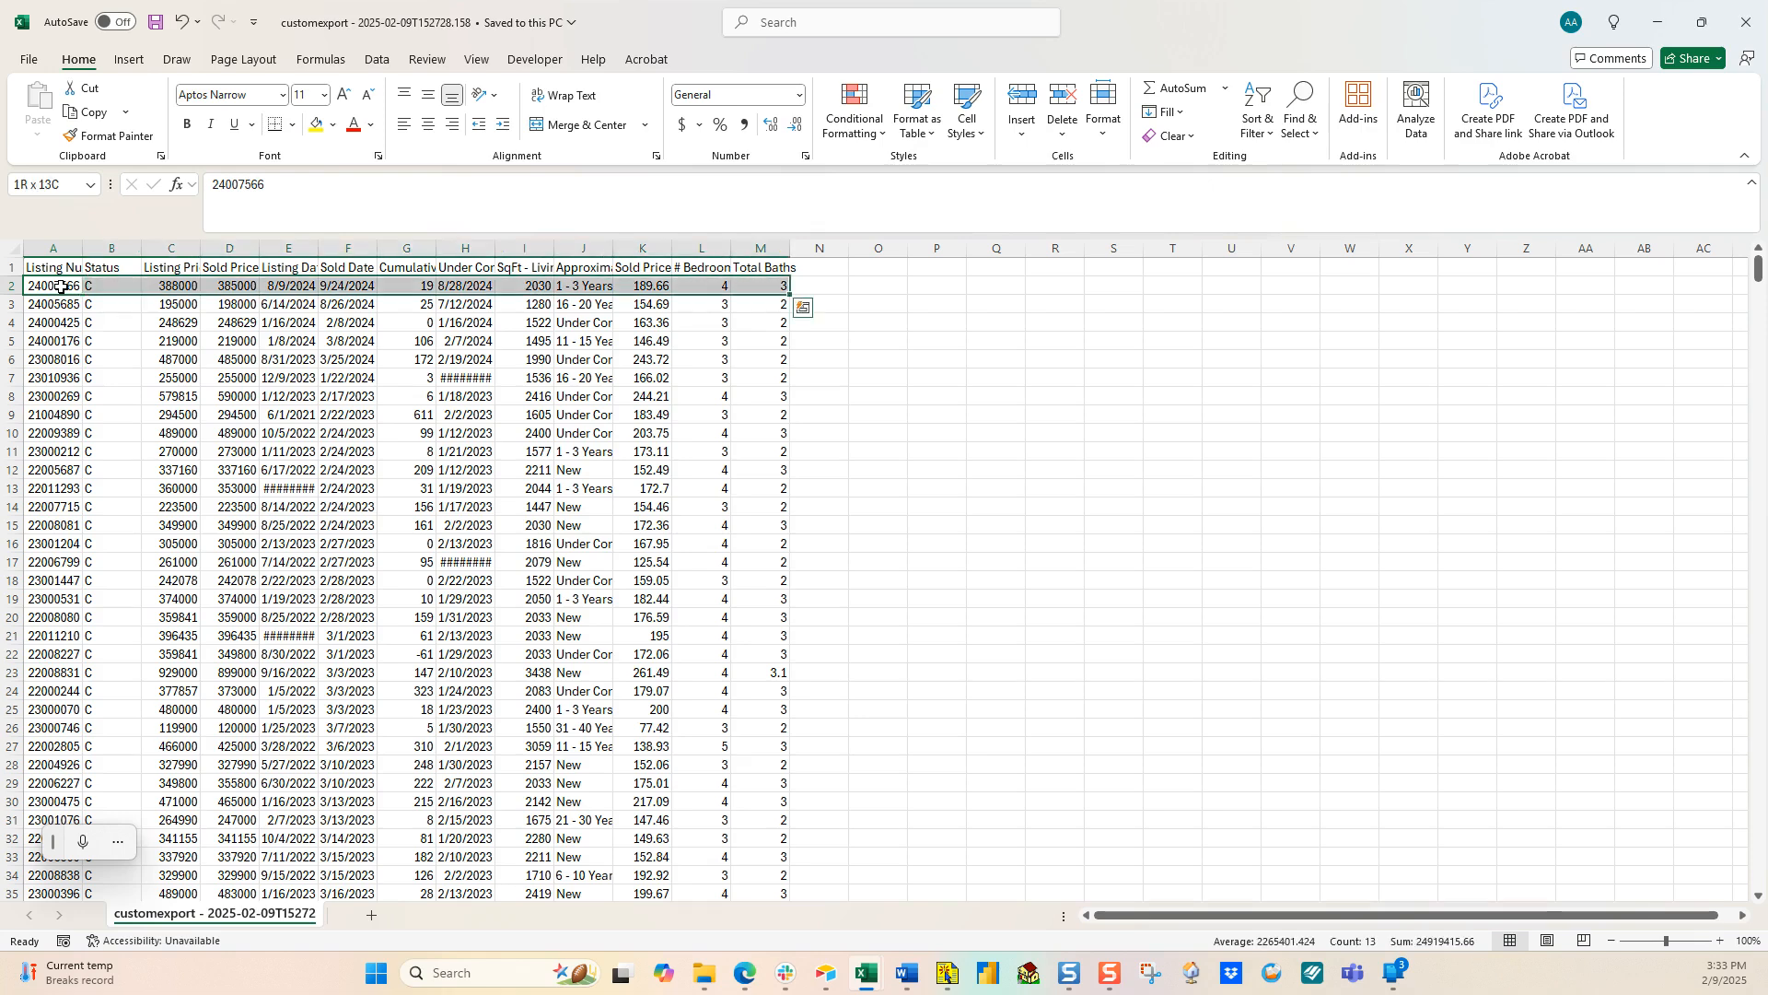
{"action": "key", "text": "ctrl+shift+Down"}
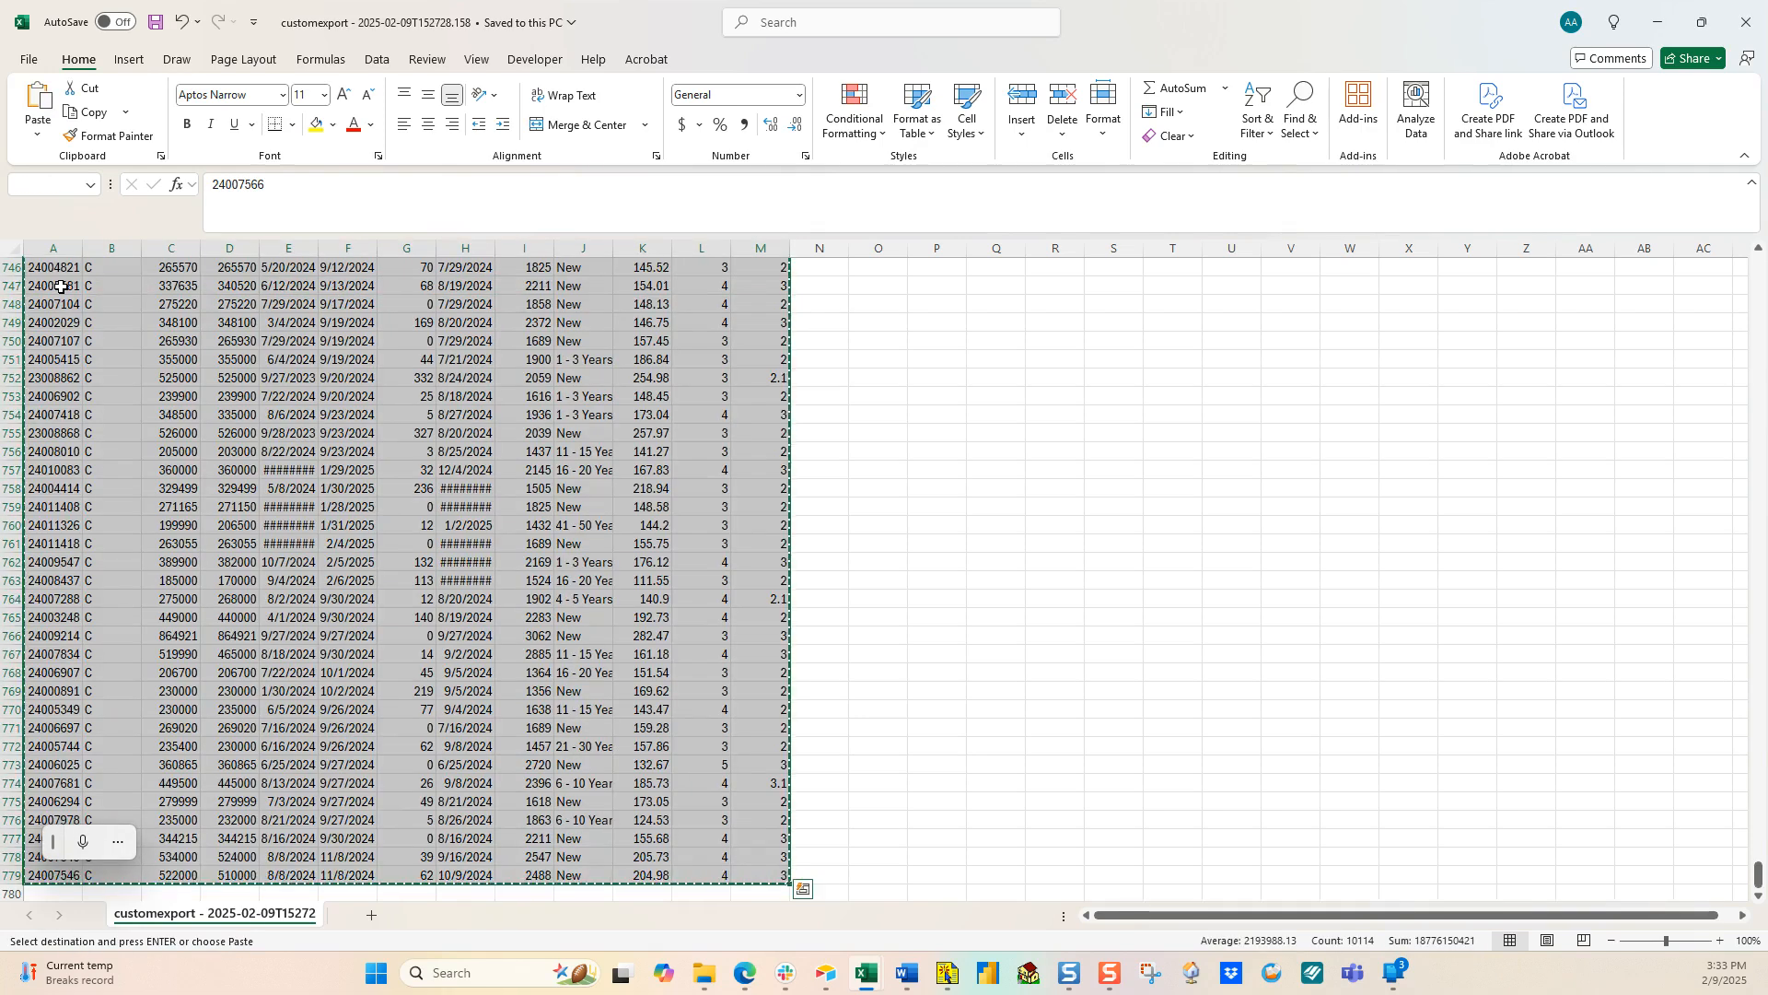
{"action": "key", "text": "ctrl+c"}
Step: Paste the neighborhood records into the Property Market Analyzer's Neighborhood Data Input table at B11
{"action": "key", "text": "alt+Tab"}
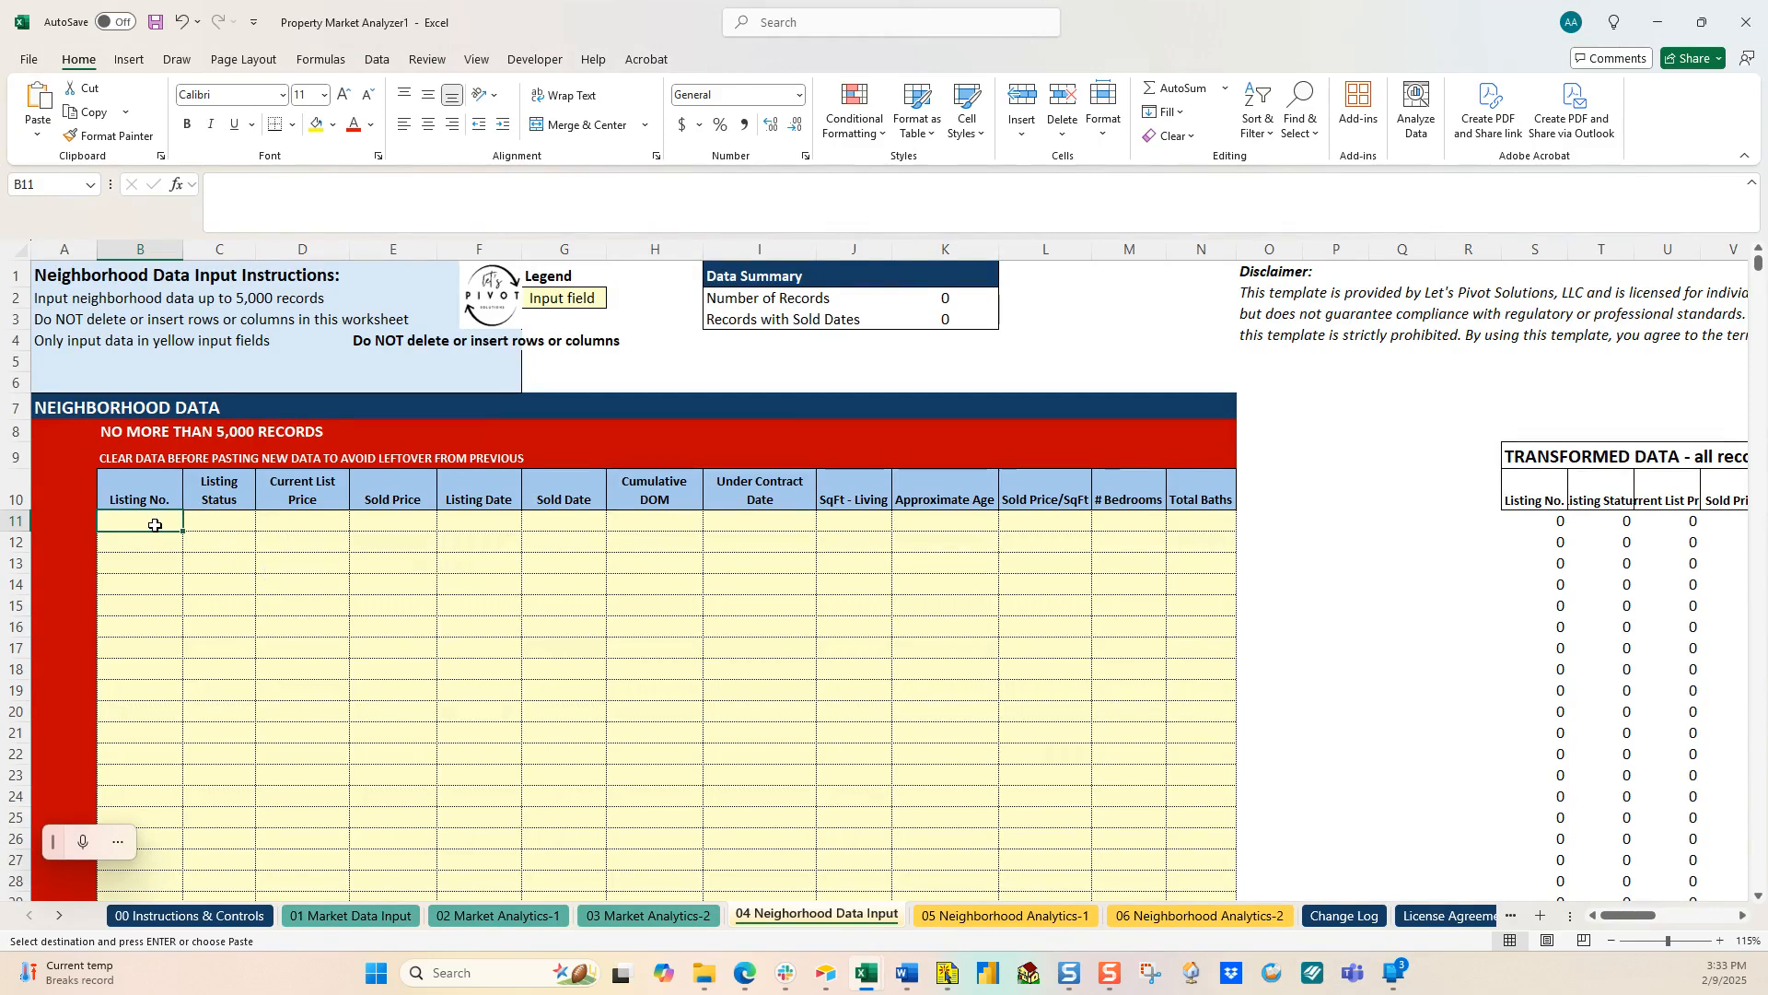
{"action": "key", "text": "ctrl+v"}
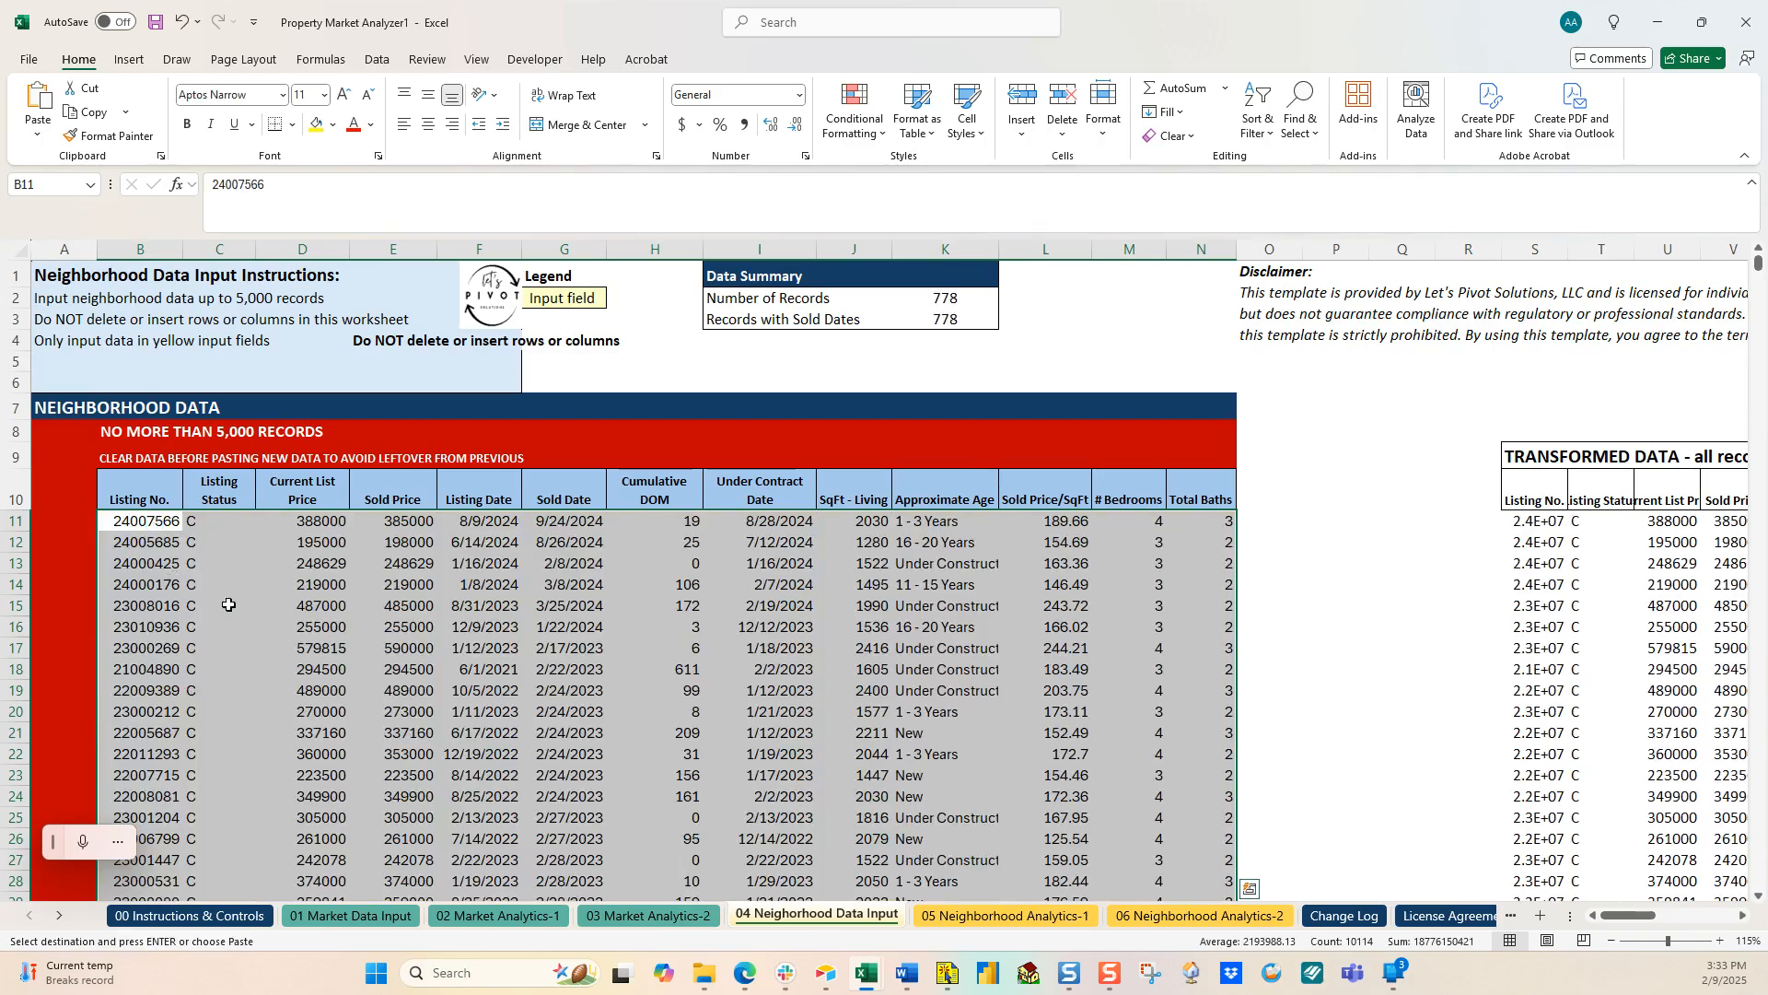
{"action": "left_click", "coordinate": [1175, 930]}
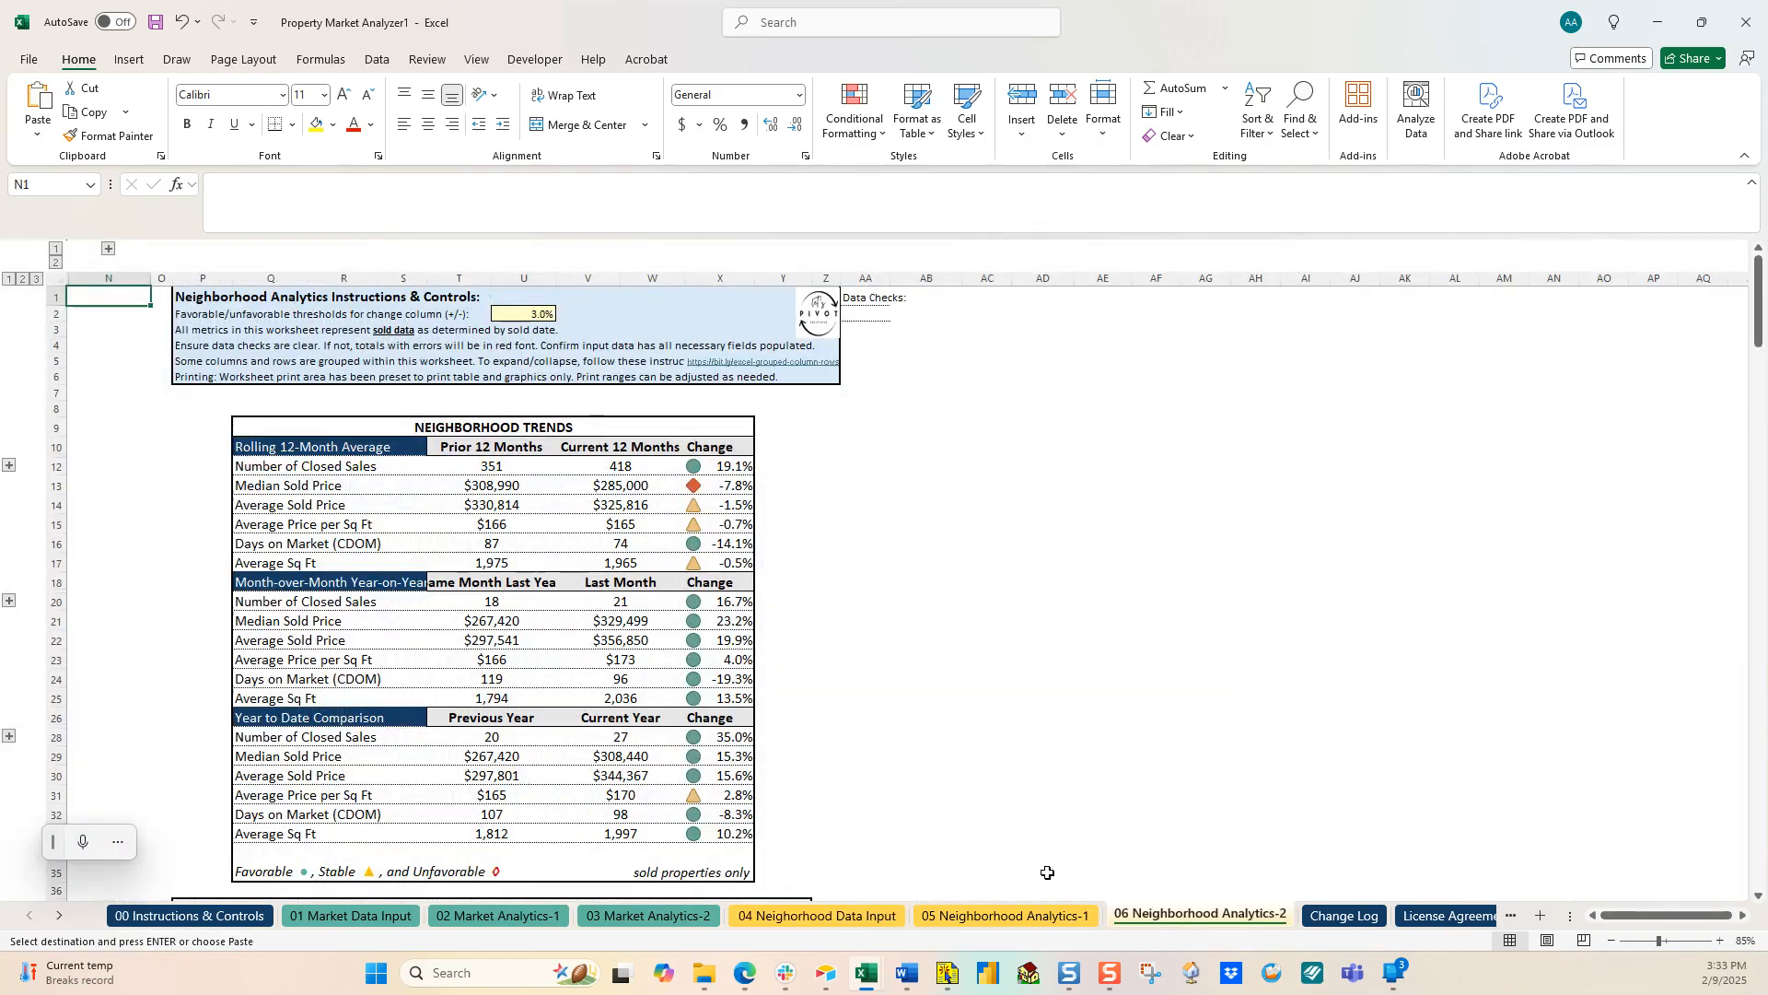
Step: Review the 06 Neighborhood Analytics-2 trend charts, then bring up the Loom video library in Edge
{"action": "scroll", "coordinate": [829, 636], "scroll_direction": "down", "scroll_amount": 10}
{"action": "scroll", "coordinate": [725, 648], "scroll_direction": "down", "scroll_amount": 12}
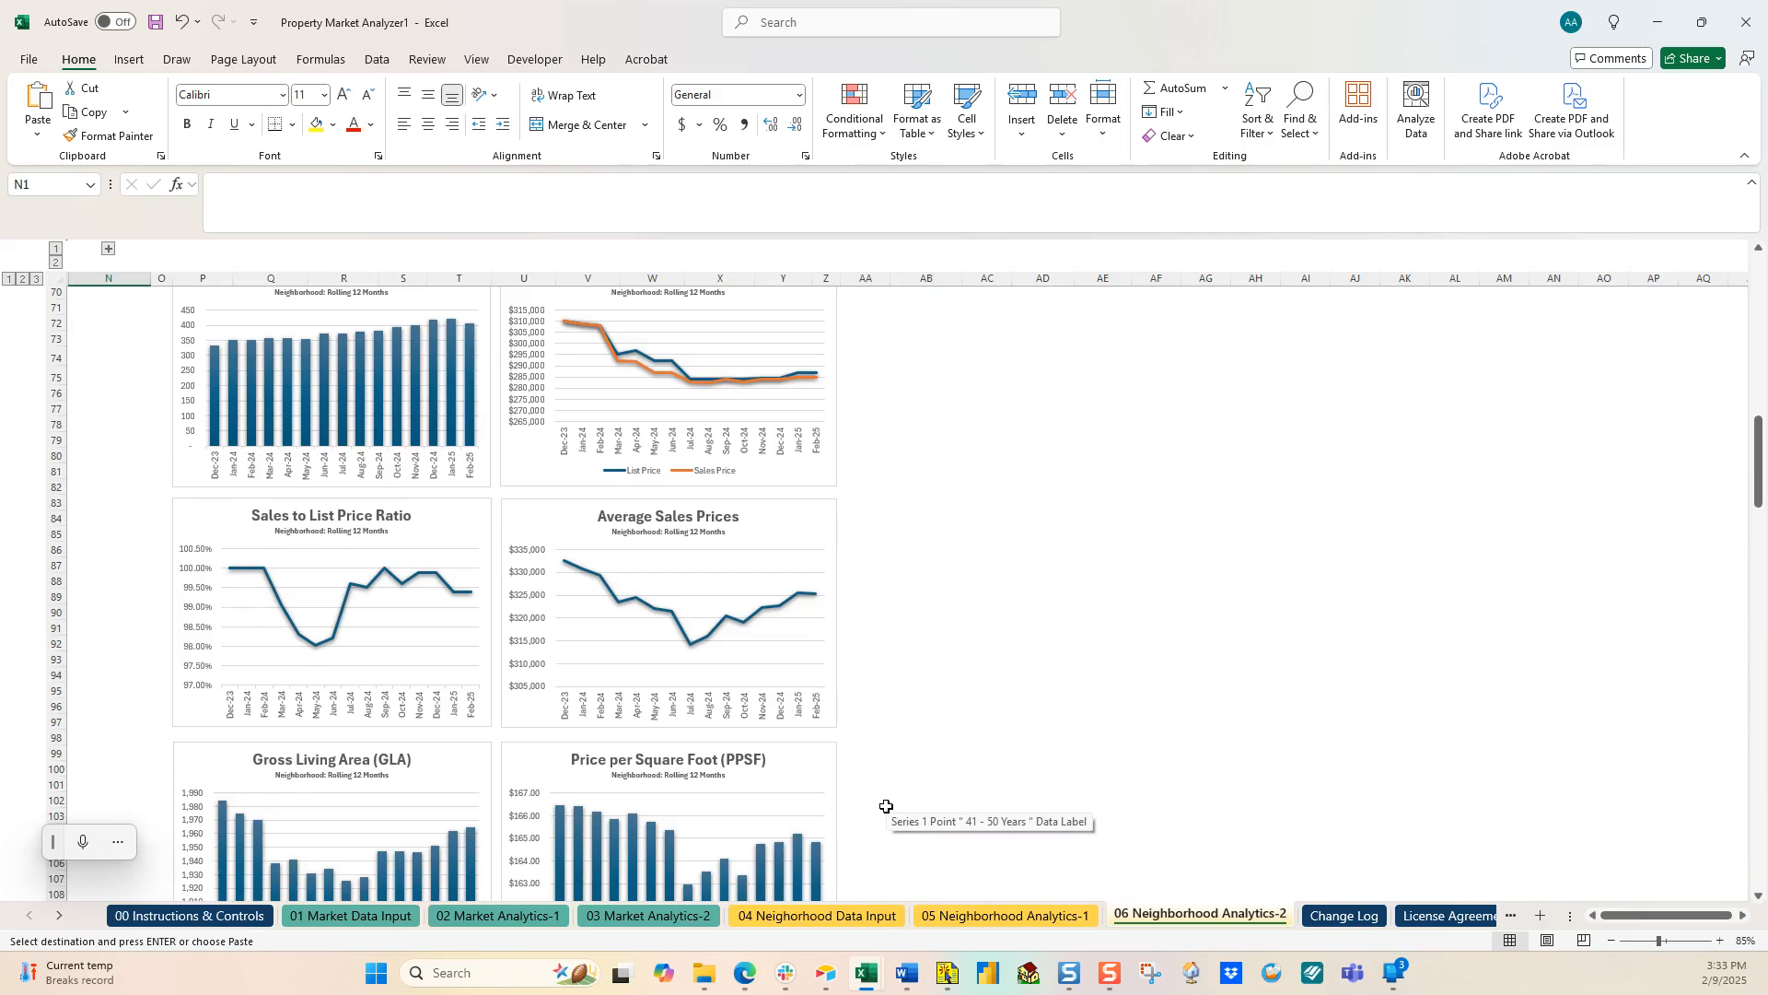
{"action": "mouse_move", "coordinate": [748, 978]}
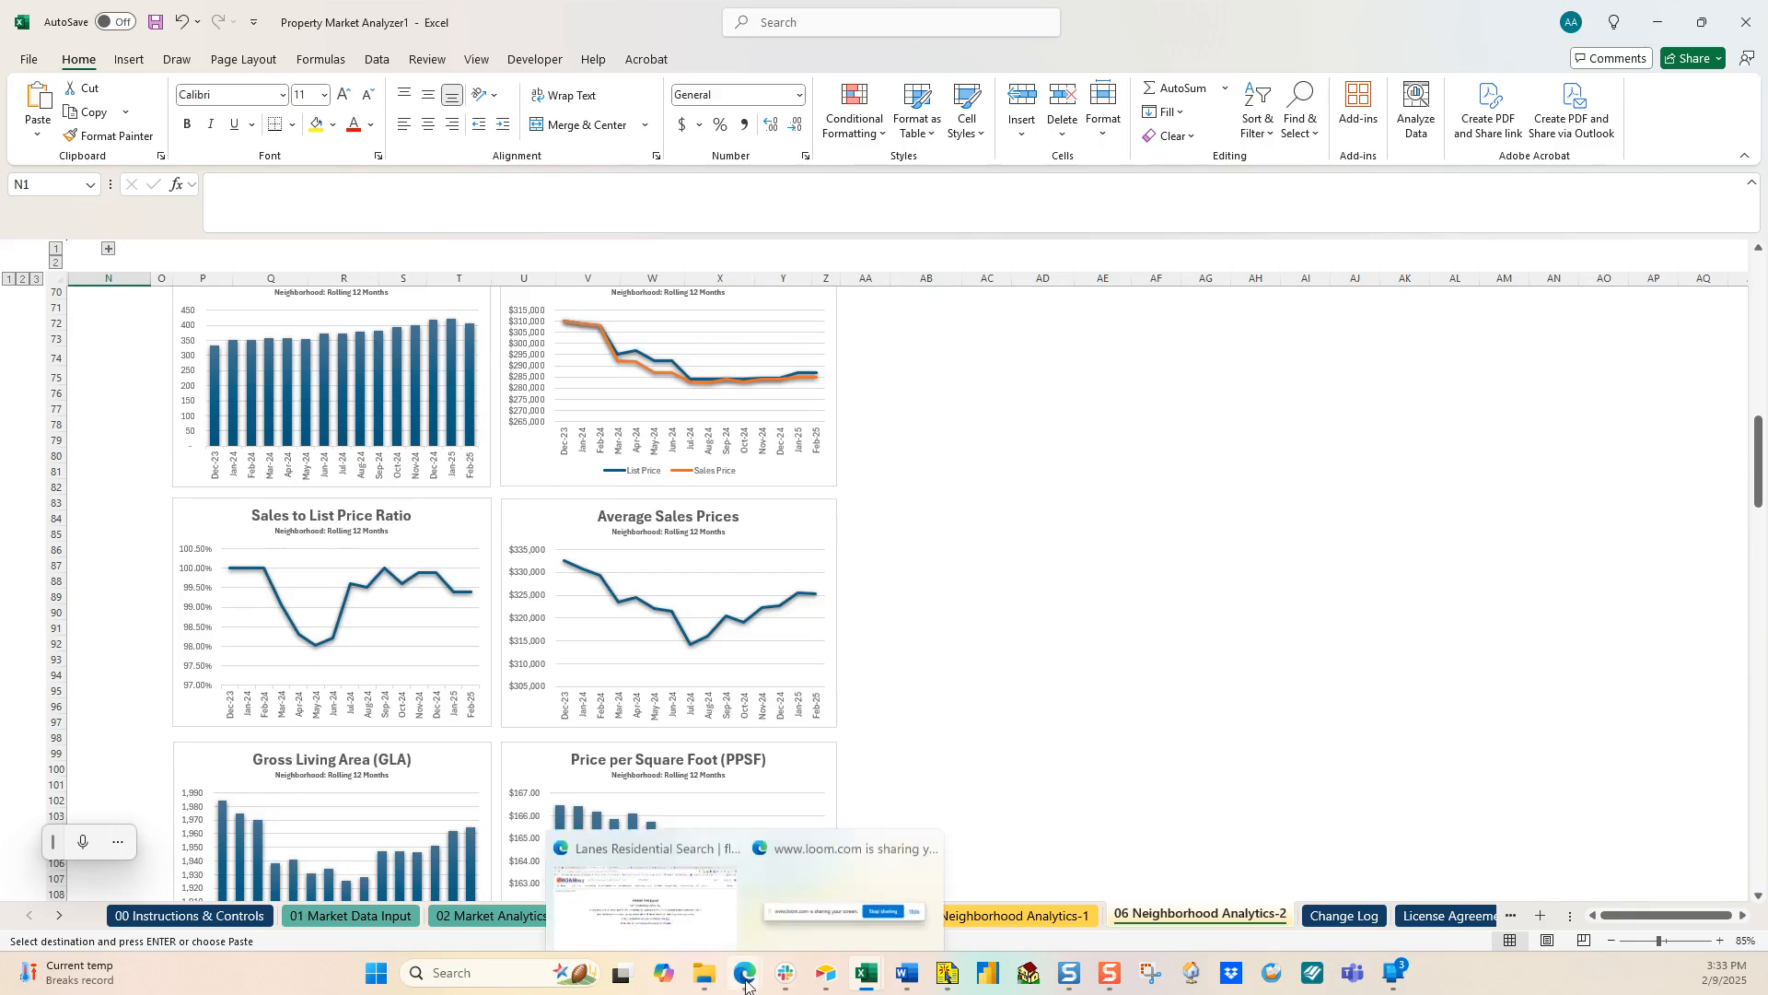
{"action": "left_click", "coordinate": [713, 923]}
{"action": "left_click", "coordinate": [1033, 15]}
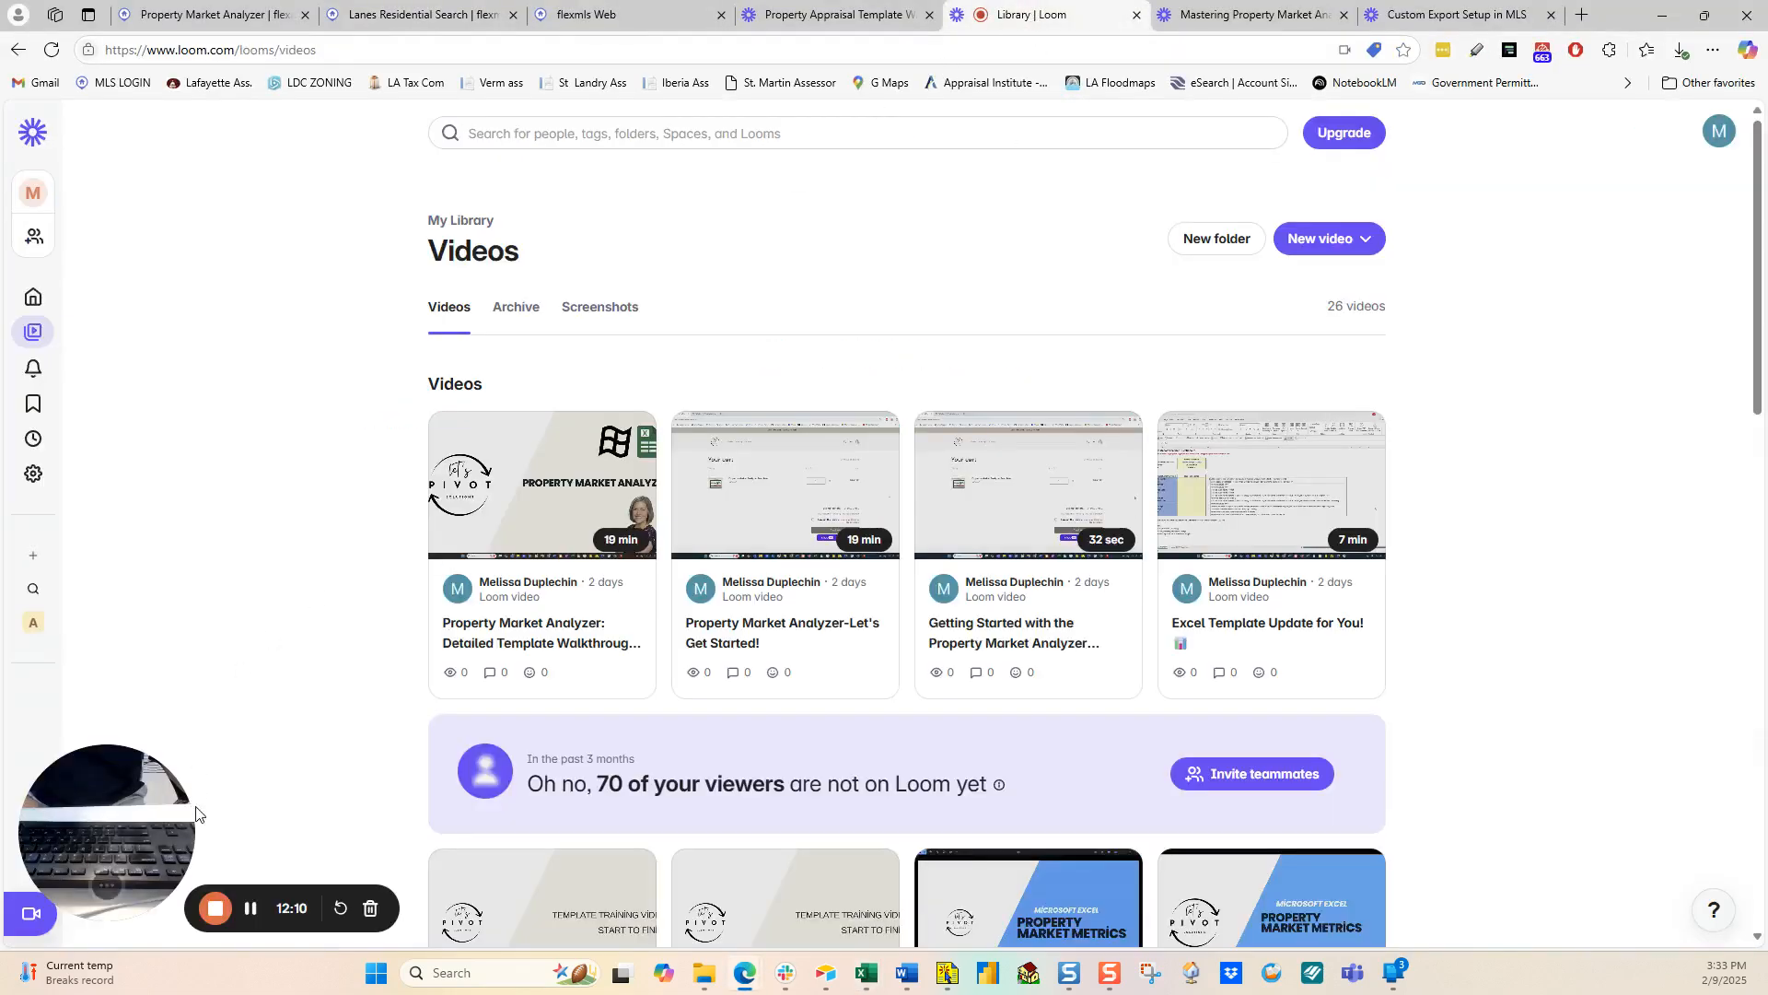